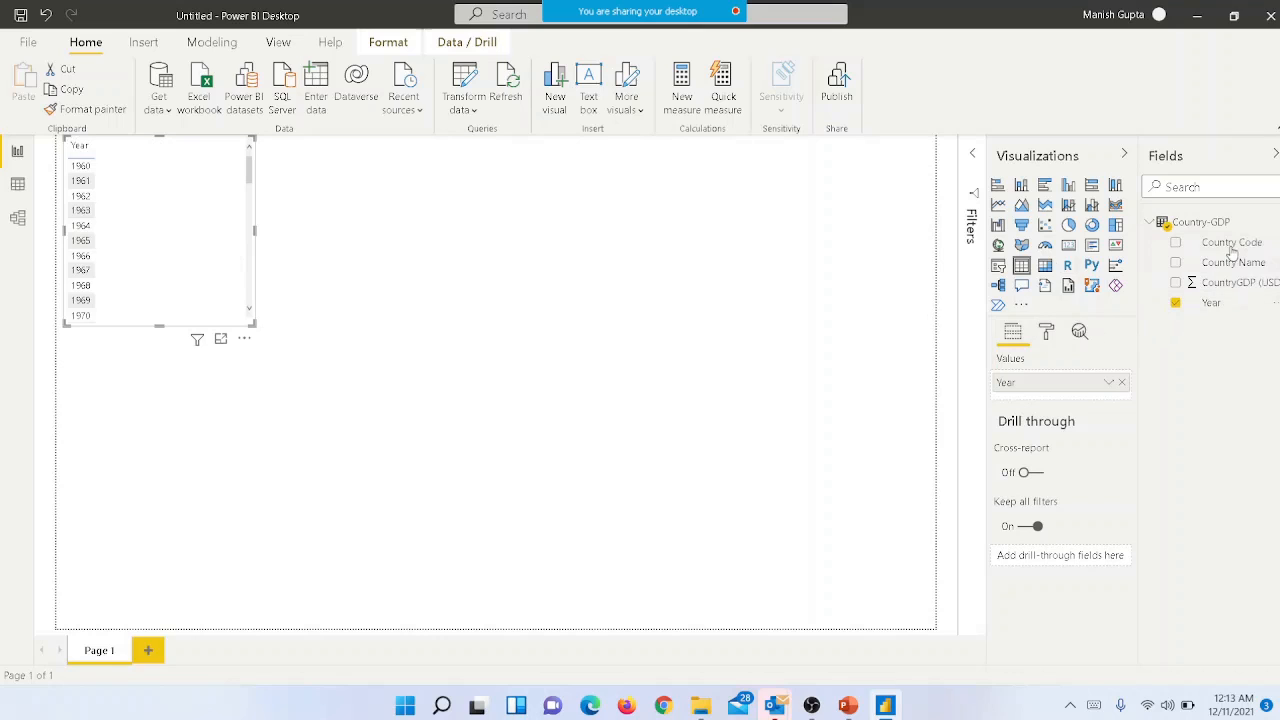
Add CountryGDP (USD) to the year table, convert it to a matrix and enlarge it to review the yearly values
{"action": "left_click", "coordinate": [1175, 284]}
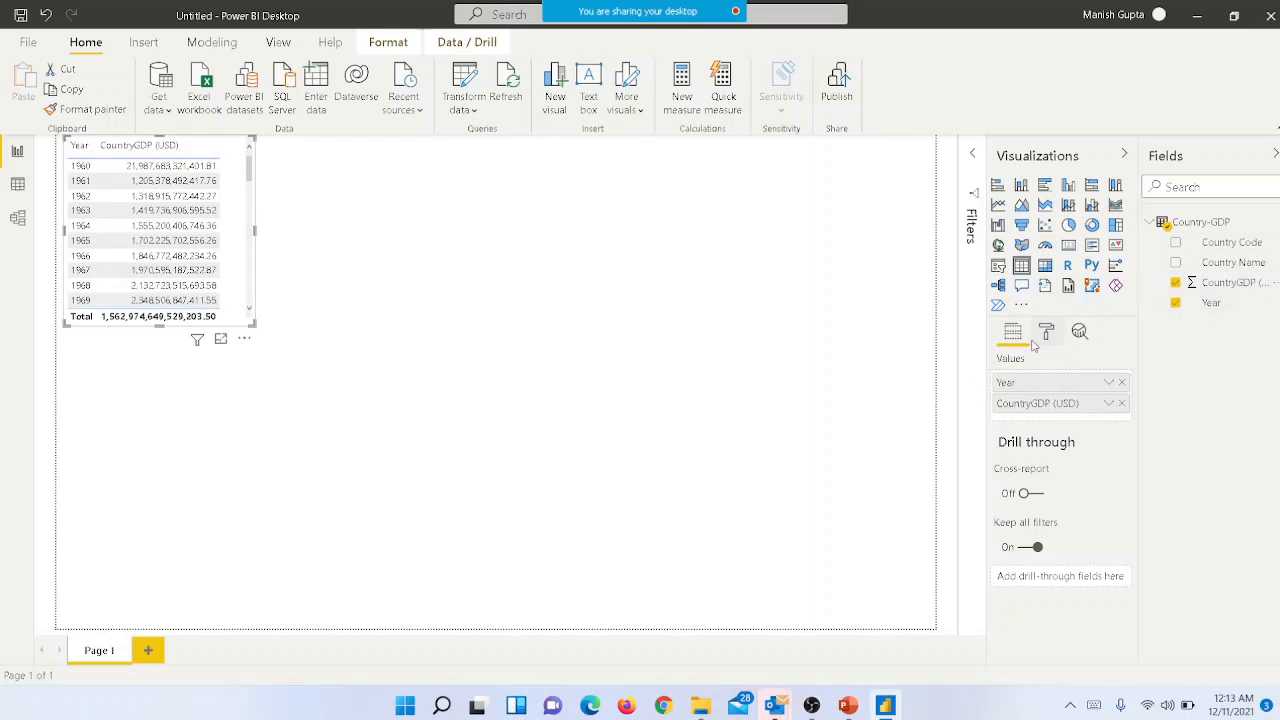
{"action": "left_click", "coordinate": [1045, 266]}
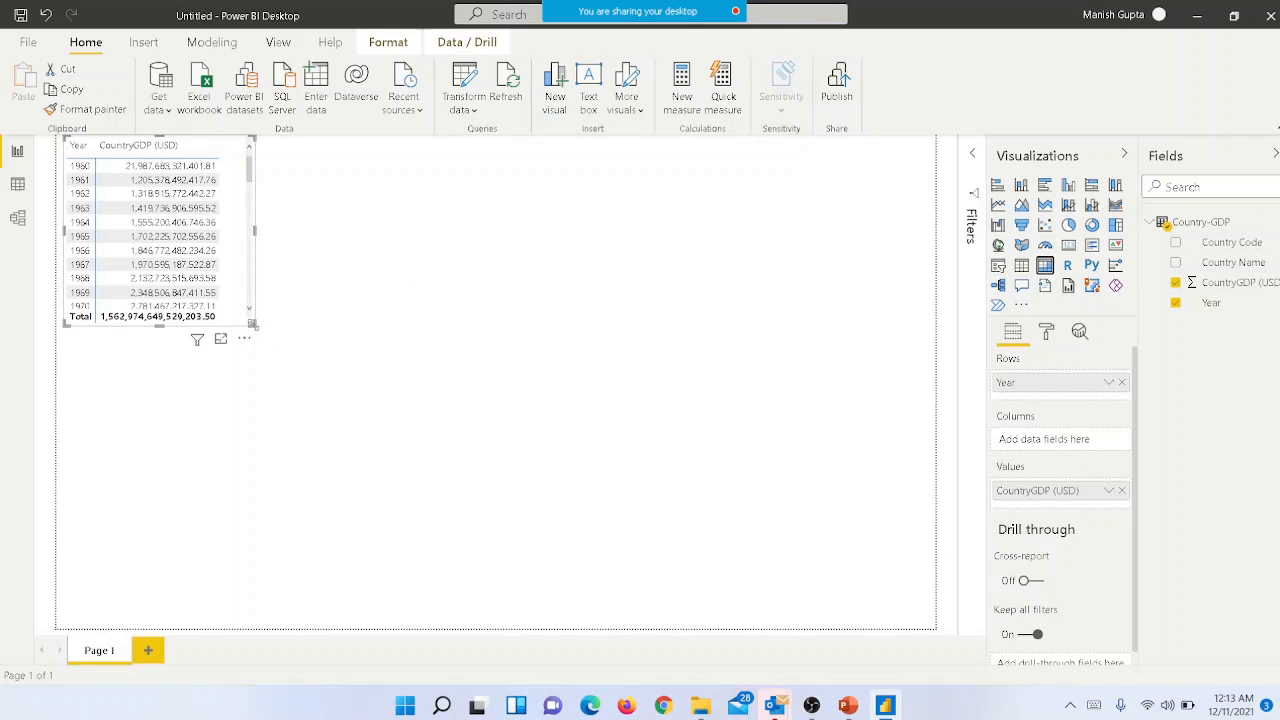
{"action": "left_click_drag", "start_coordinate": [253, 326], "coordinate": [375, 566]}
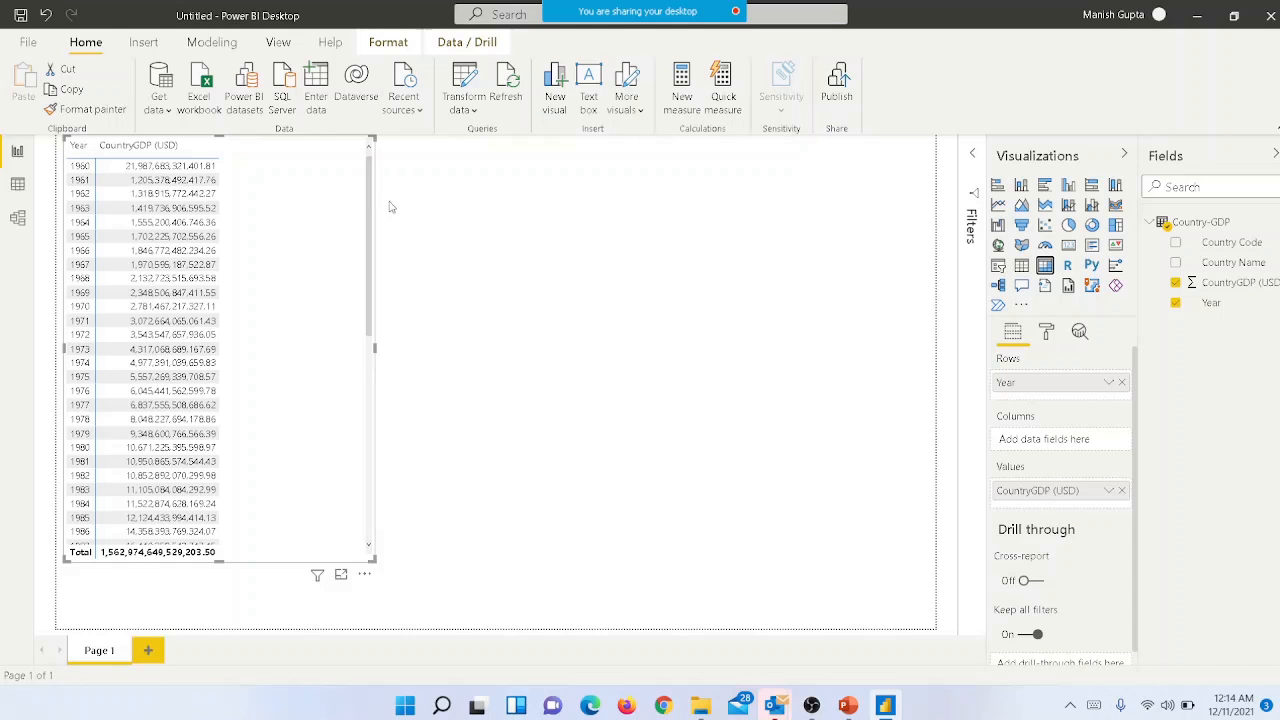
{"action": "left_click_drag", "start_coordinate": [370, 213], "coordinate": [370, 450]}
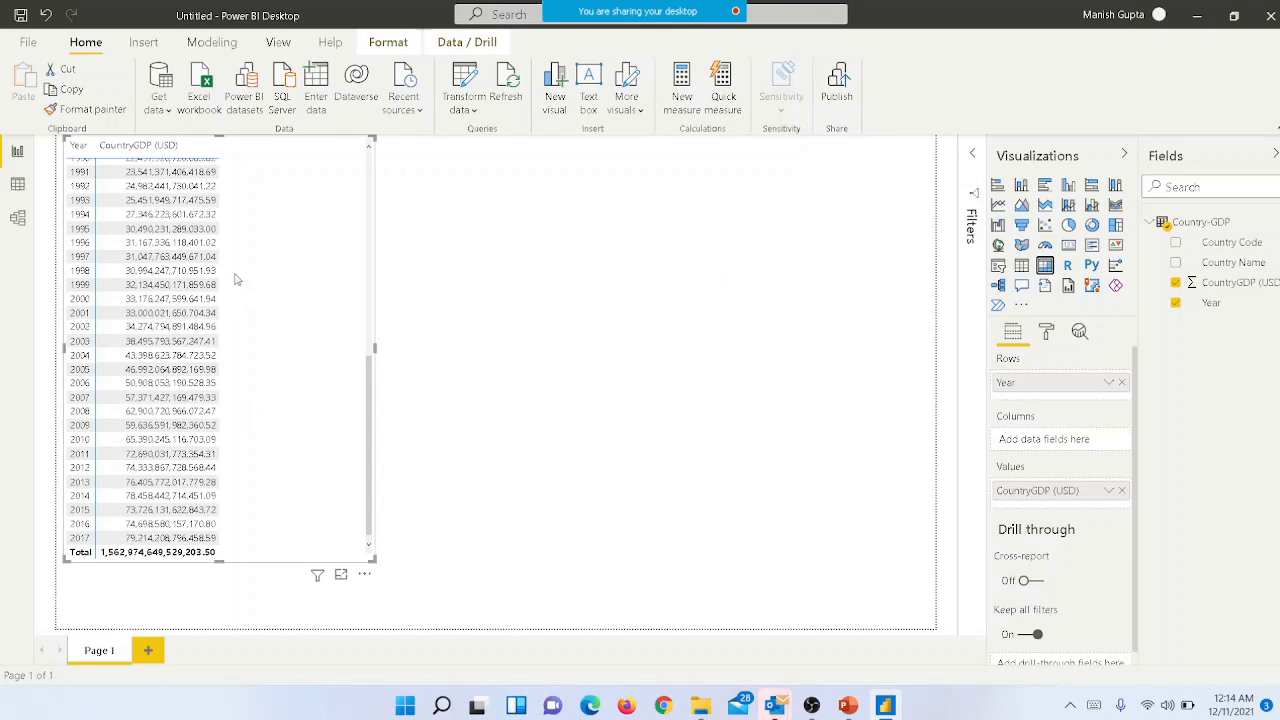
Convert the matrix into a line chart of CountryGDP (USD) by Year and widen it across most of the page
{"action": "left_click", "coordinate": [999, 206]}
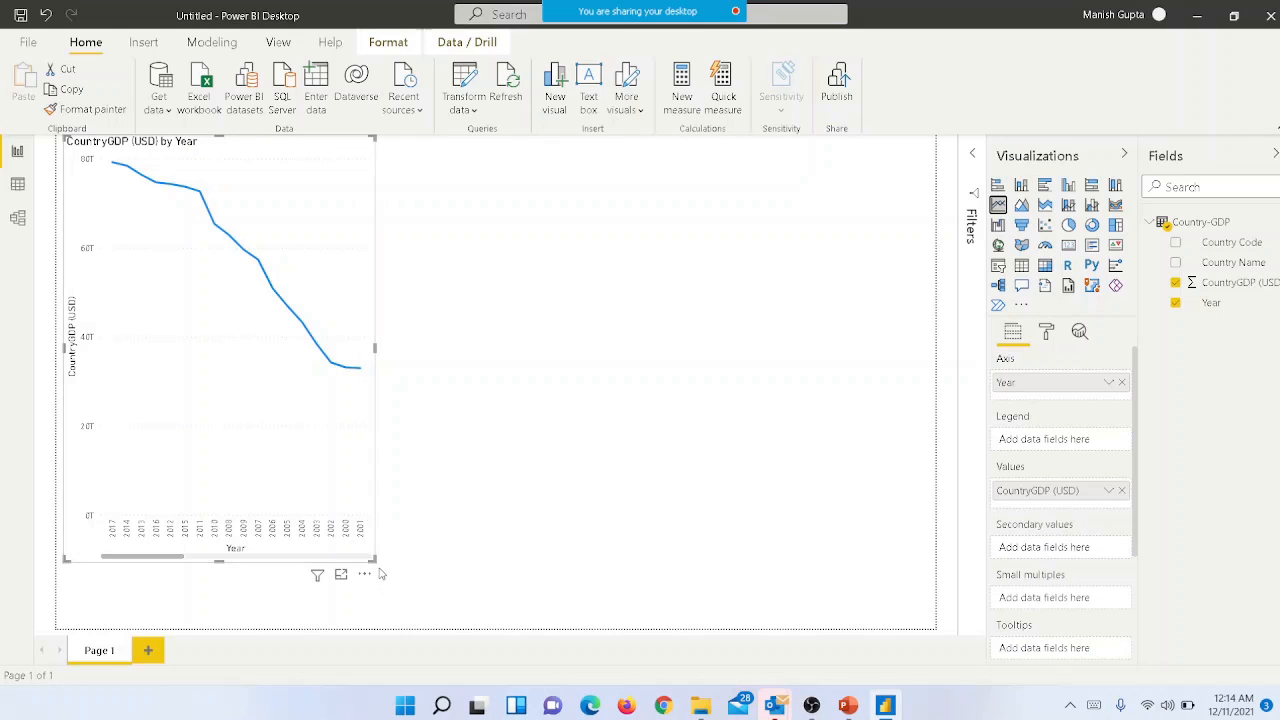
{"action": "left_click_drag", "start_coordinate": [375, 561], "coordinate": [837, 590]}
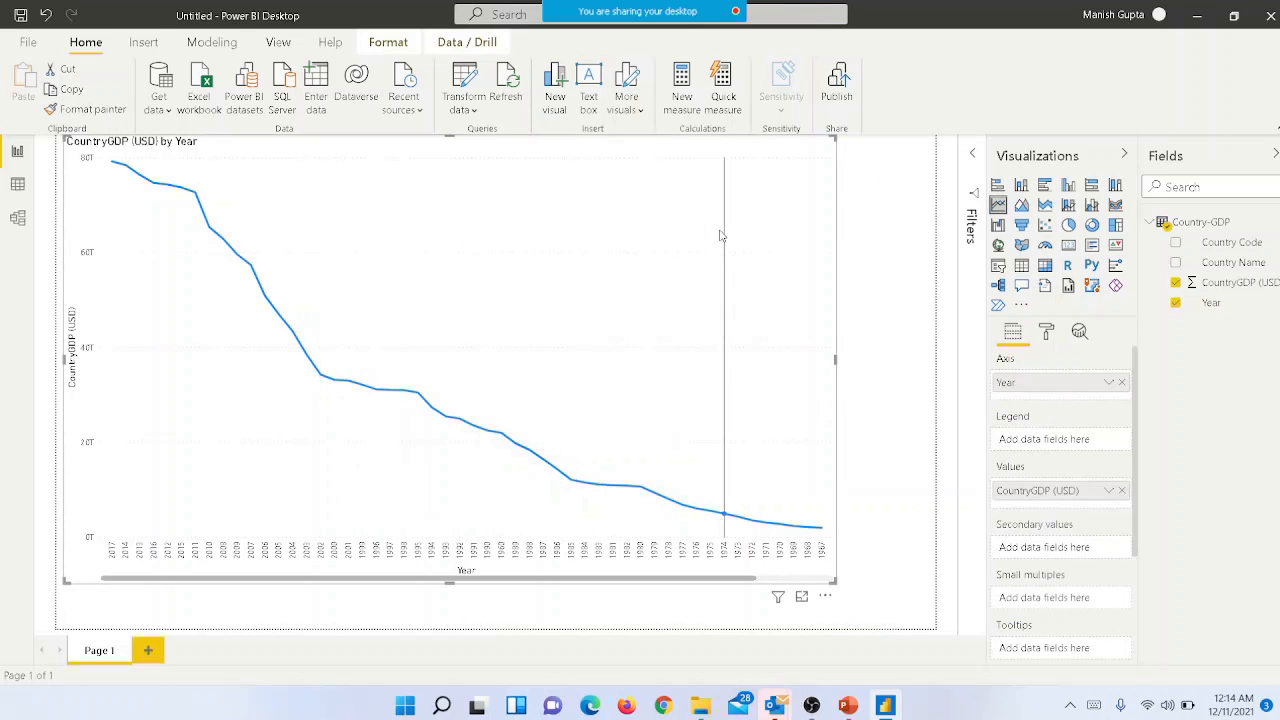
{"action": "key", "text": "Escape"}
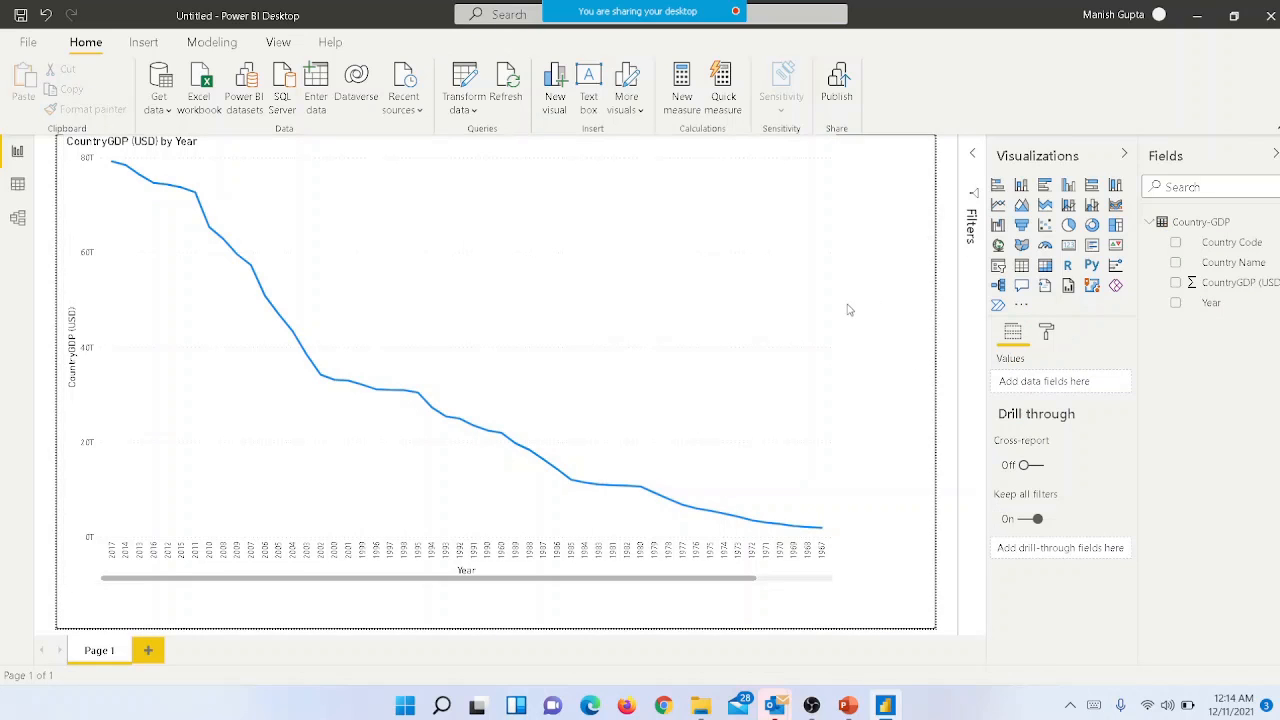
Remove the CountryGDP (USD) by Year line chart from the report page
{"action": "left_click", "coordinate": [825, 276]}
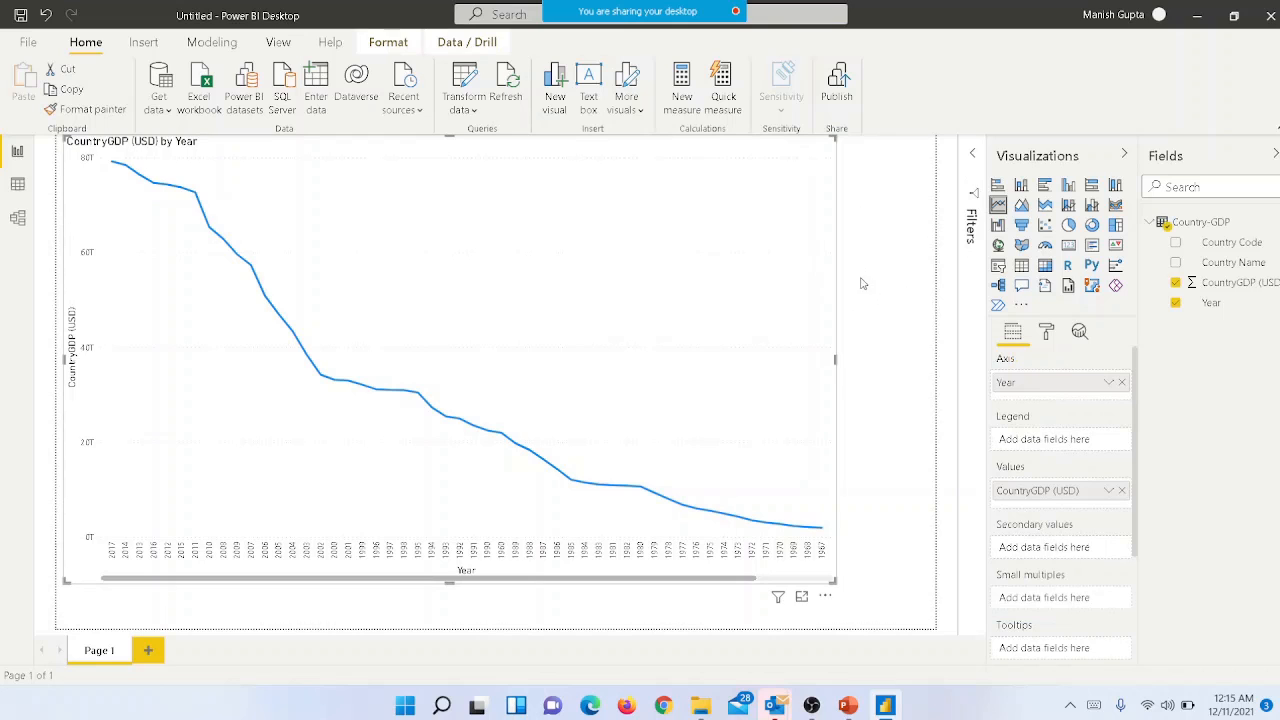
{"action": "left_click", "coordinate": [826, 598]}
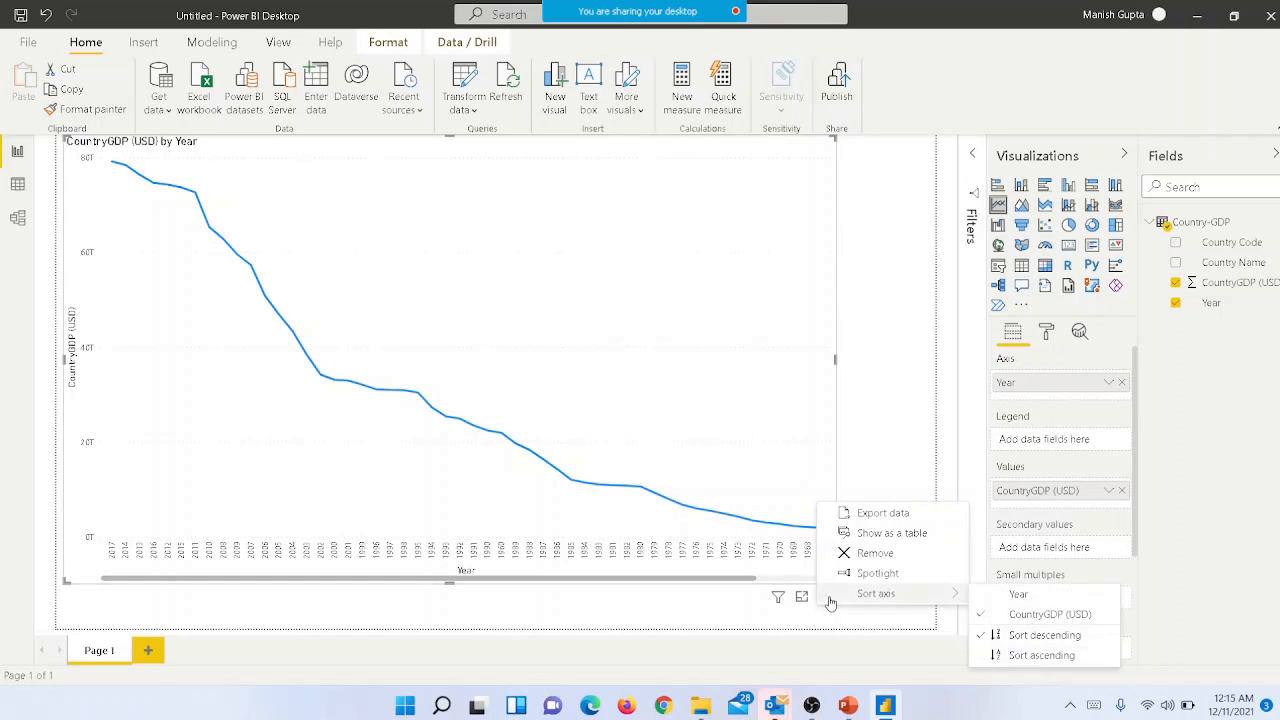
{"action": "left_click", "coordinate": [874, 553]}
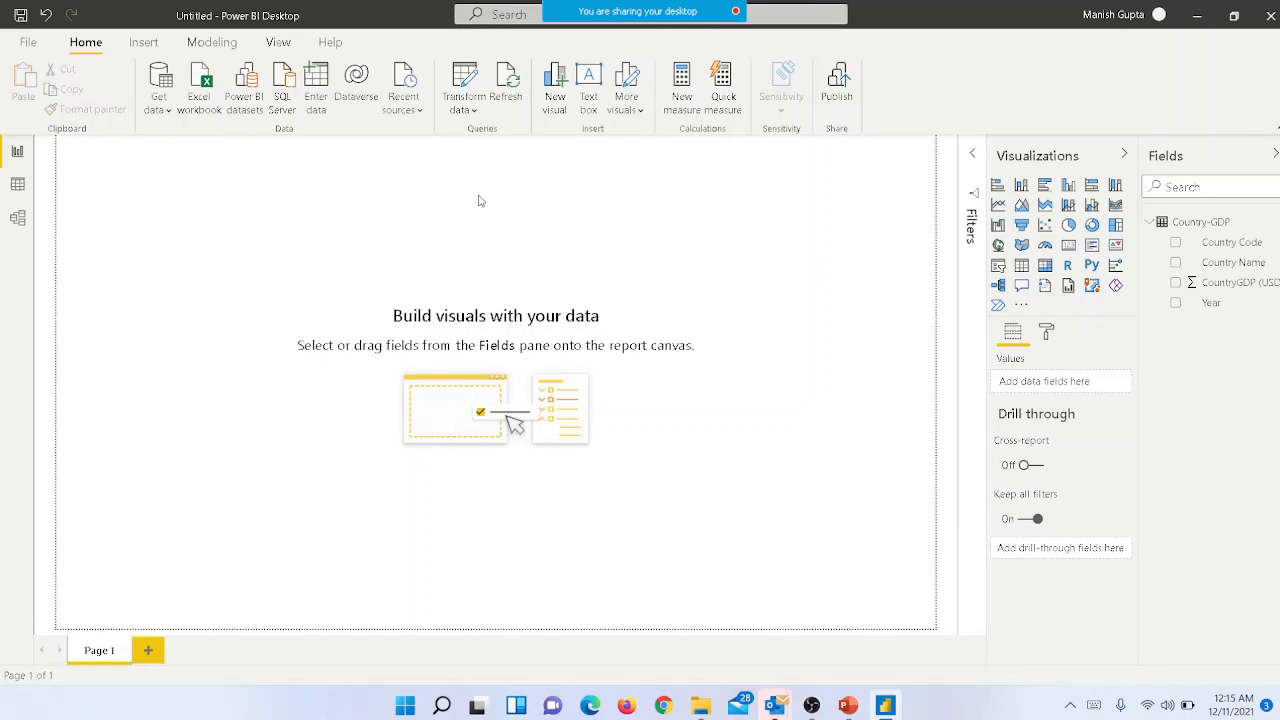
Import the text/CSV file countries (1).csv and open it for transformation in the Power Query Editor
{"action": "left_click", "coordinate": [160, 108]}
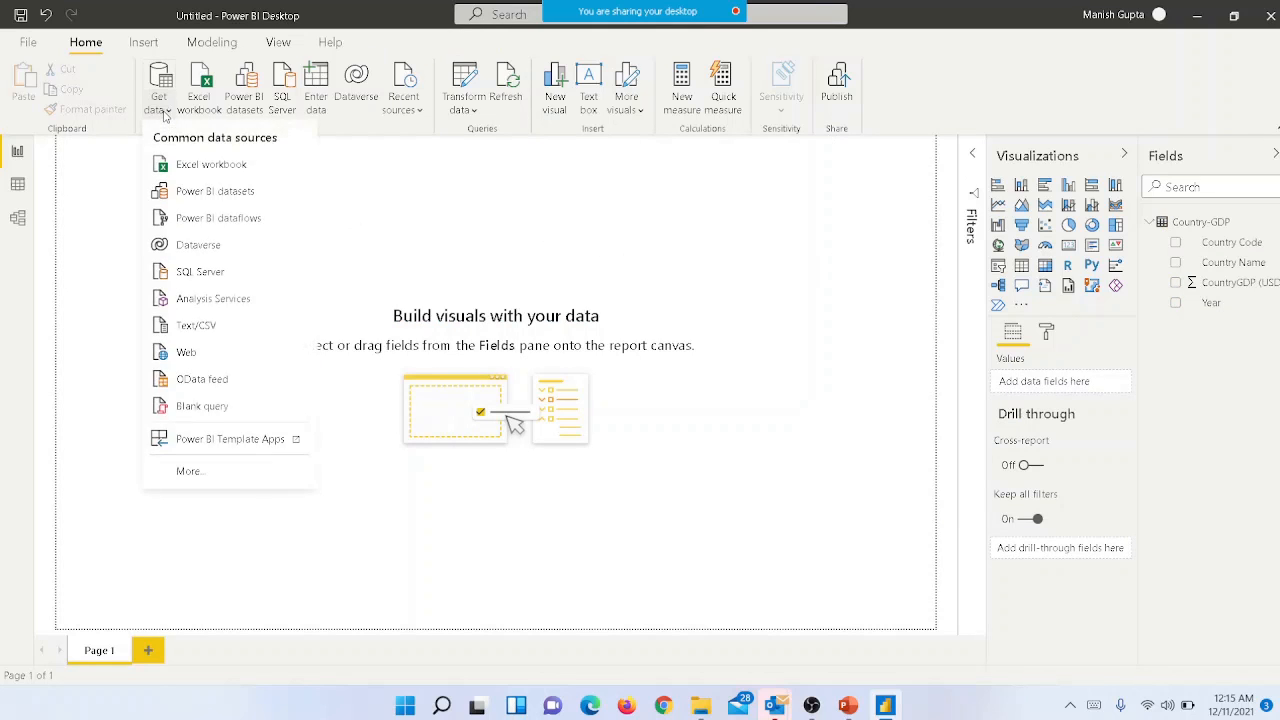
{"action": "left_click", "coordinate": [193, 324]}
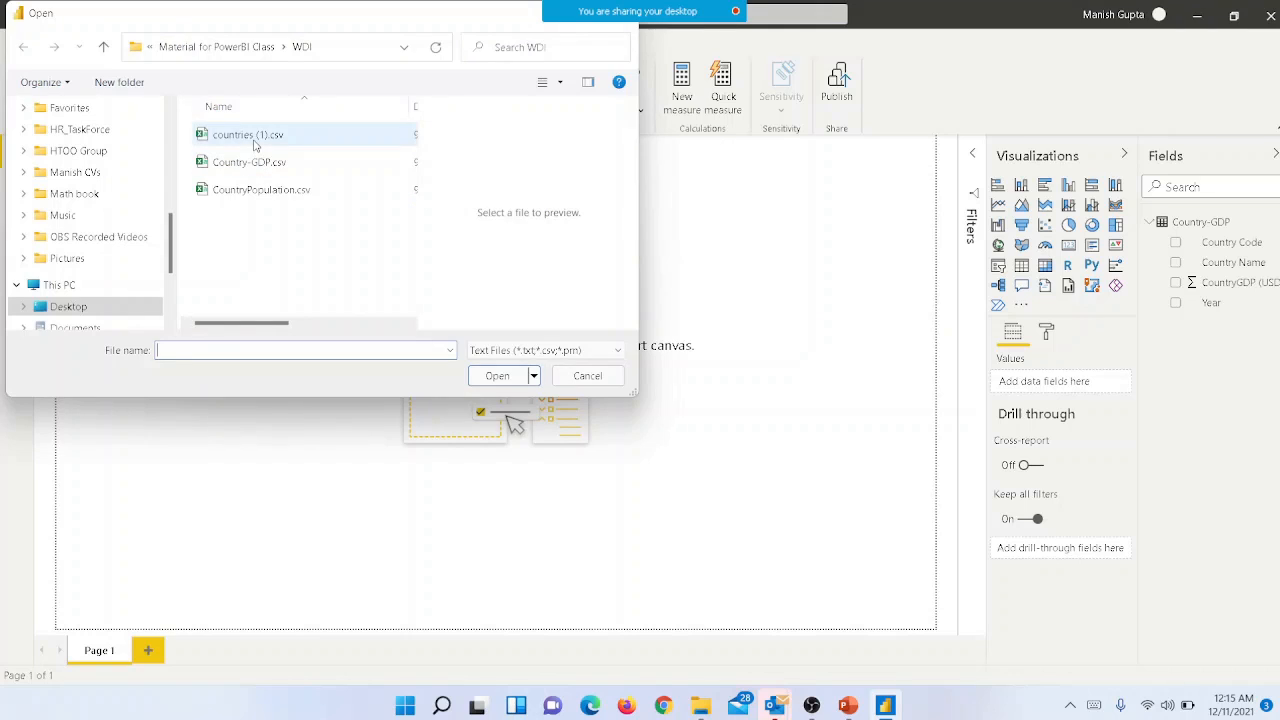
{"action": "left_click", "coordinate": [251, 137]}
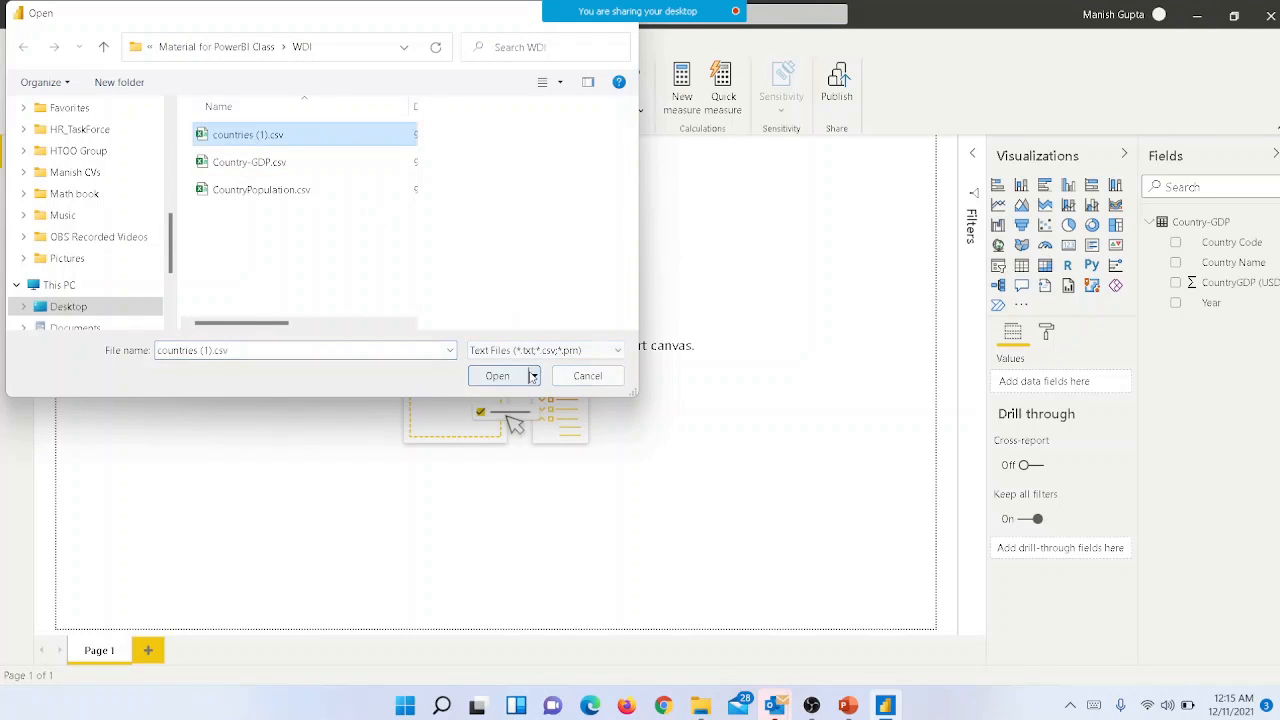
{"action": "left_click", "coordinate": [493, 377]}
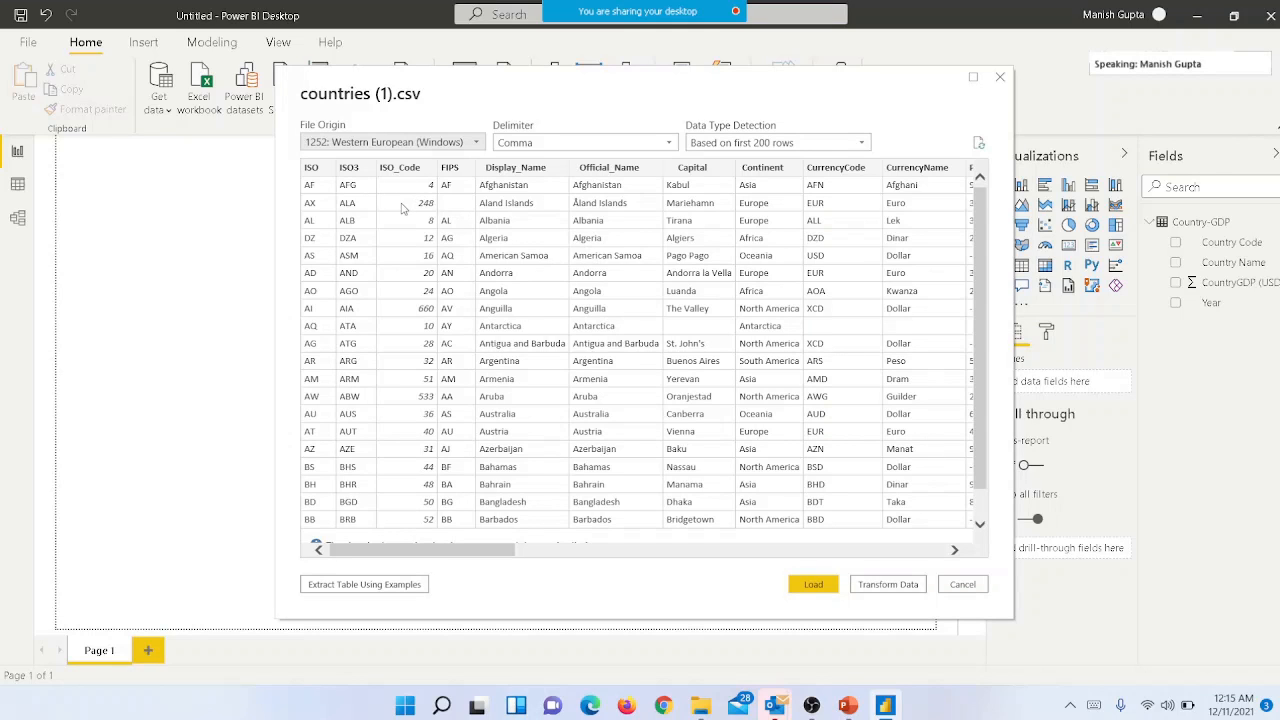
{"action": "left_click", "coordinate": [888, 584]}
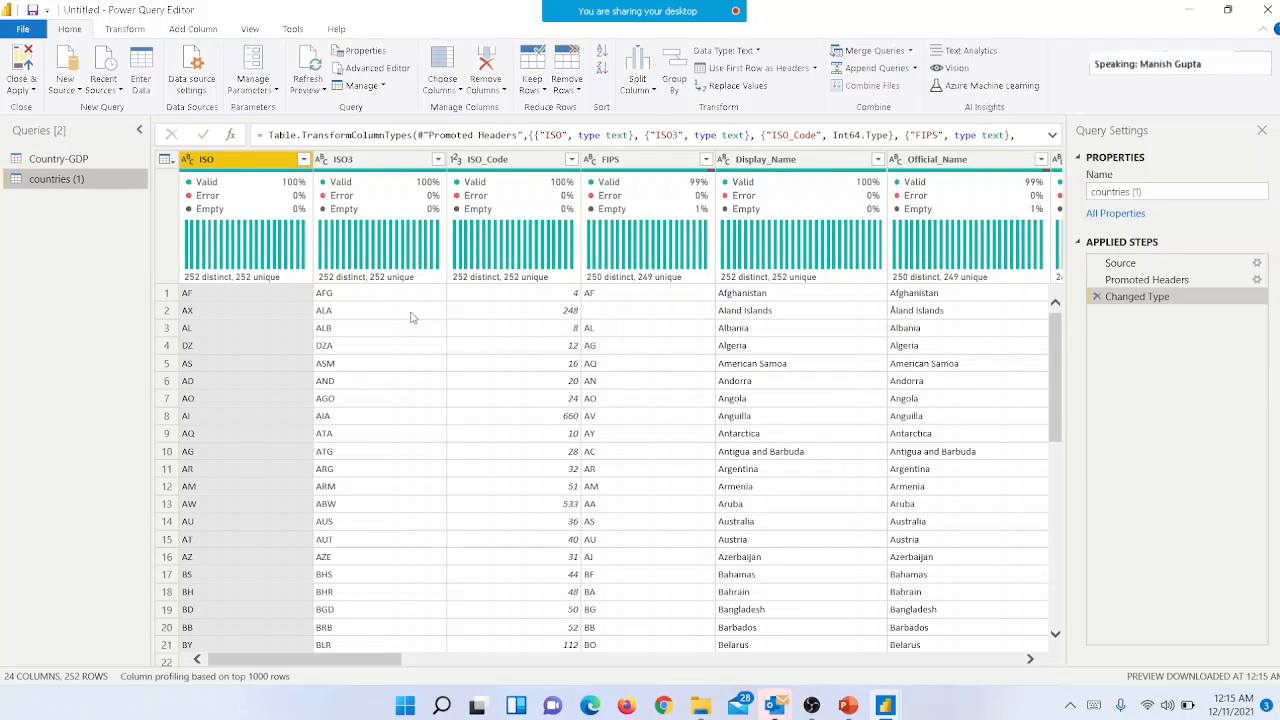
Examine the countries (1) query's rows and column profiles, from the ISO codes and names through capital, continent and currency code
{"action": "left_click", "coordinate": [605, 312]}
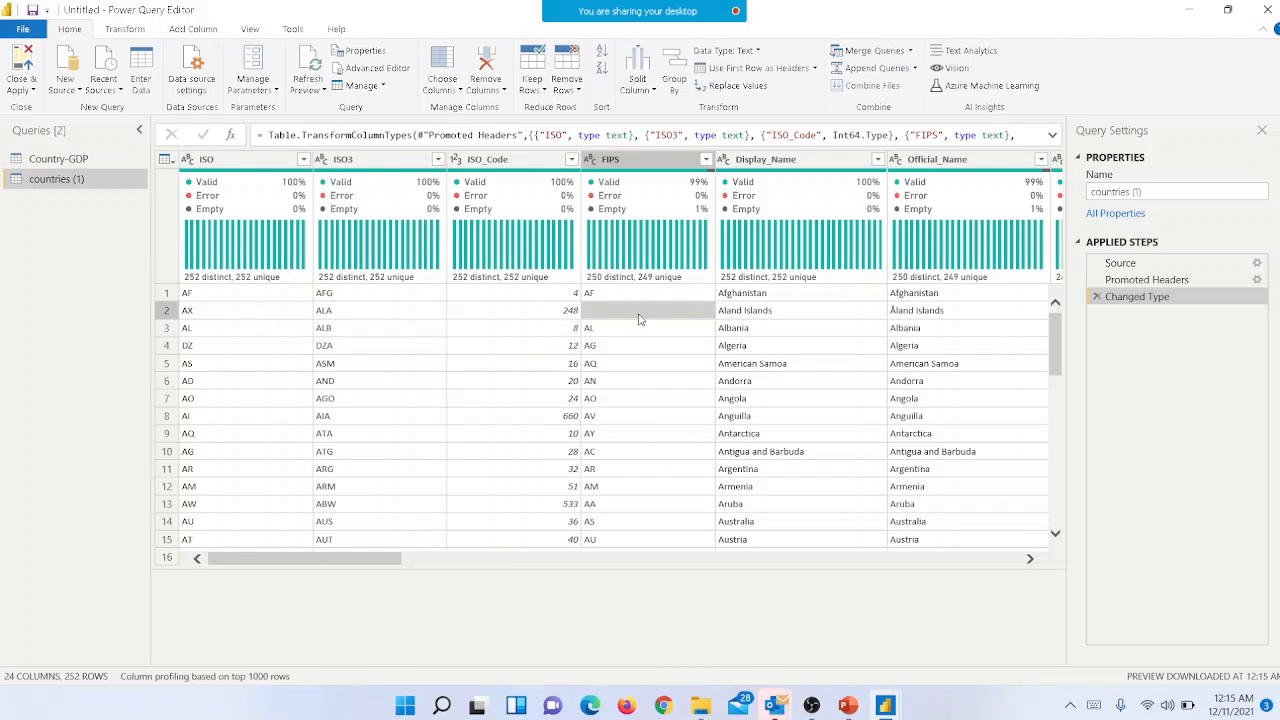
{"action": "key", "text": "Right"}
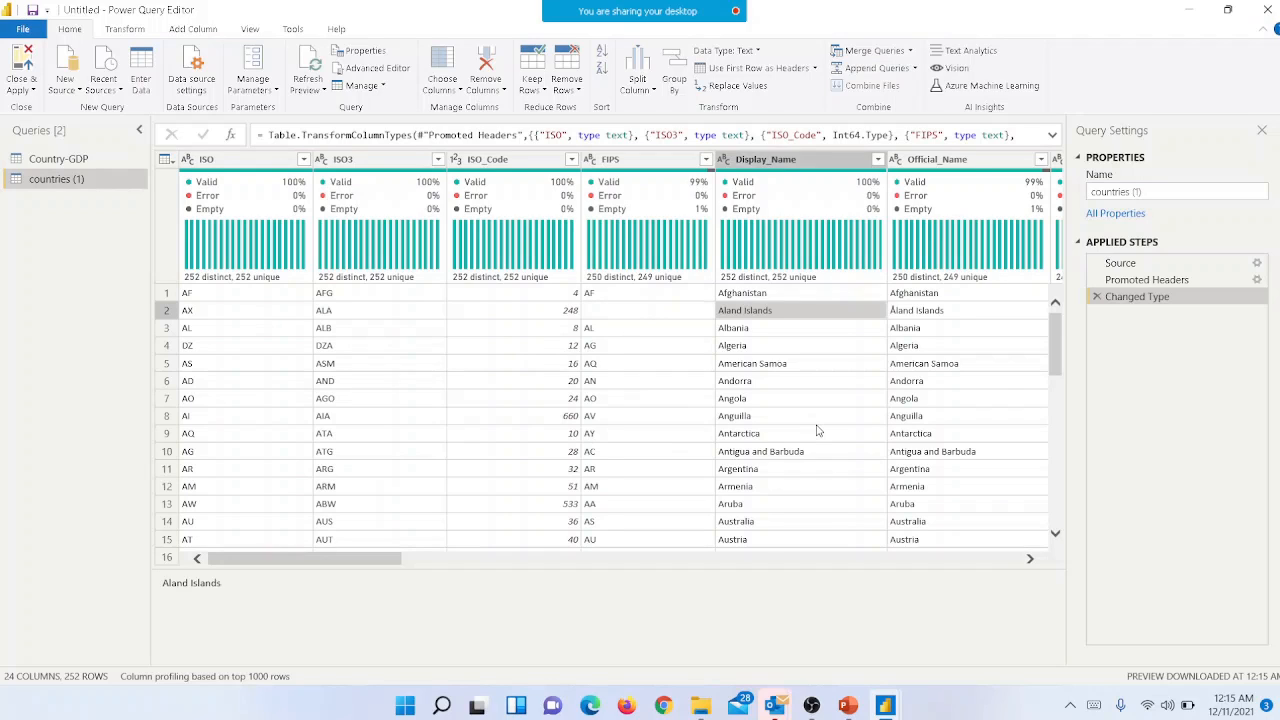
{"action": "key", "text": "Right"}
{"action": "key", "text": "Down"}
{"action": "key", "text": "Down"}
{"action": "key", "text": "Down"}
{"action": "key", "text": "Down"}
{"action": "key", "text": "Down"}
{"action": "key", "text": "Down"}
{"action": "key", "text": "Down"}
{"action": "key", "text": "Down"}
{"action": "key", "text": "Down"}
{"action": "key", "text": "Down"}
{"action": "key", "text": "Down"}
{"action": "key", "text": "Down"}
{"action": "key", "text": "Down"}
{"action": "key", "text": "Down"}
{"action": "key", "text": "Down"}
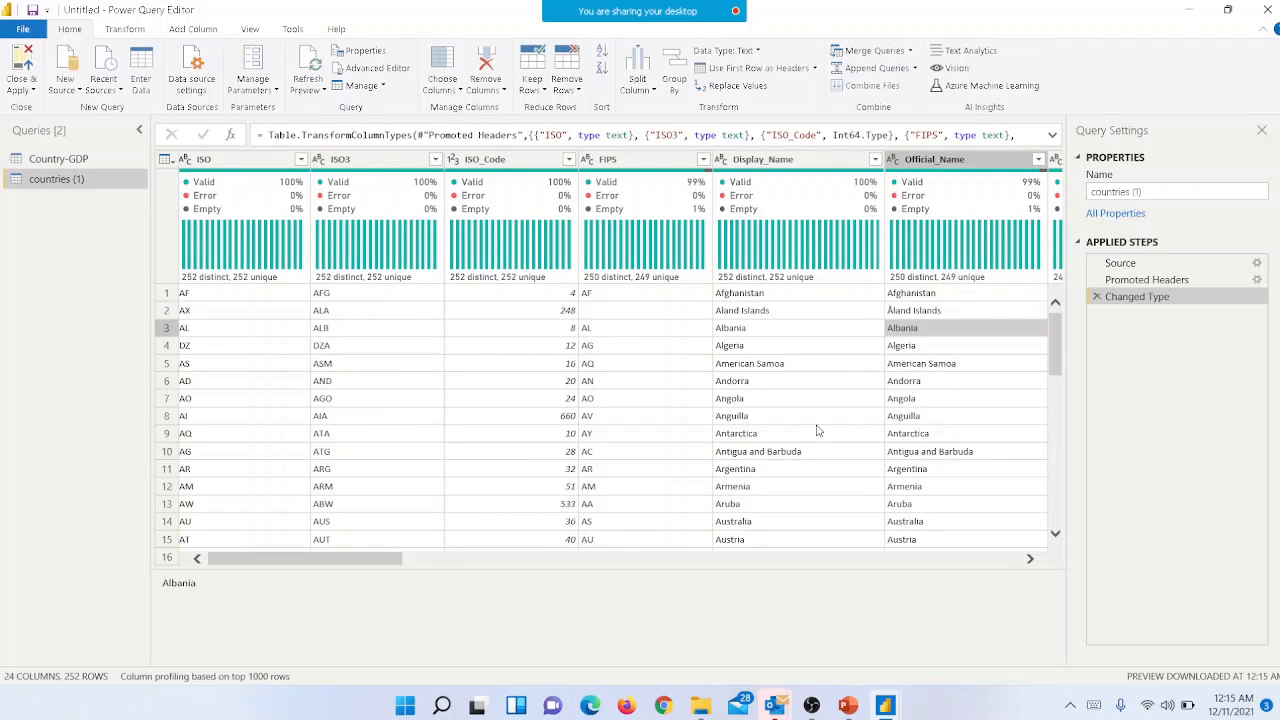
{"action": "key", "text": "Down"}
{"action": "key", "text": "Down"}
{"action": "key", "text": "Down"}
{"action": "key", "text": "Down"}
{"action": "key", "text": "Down"}
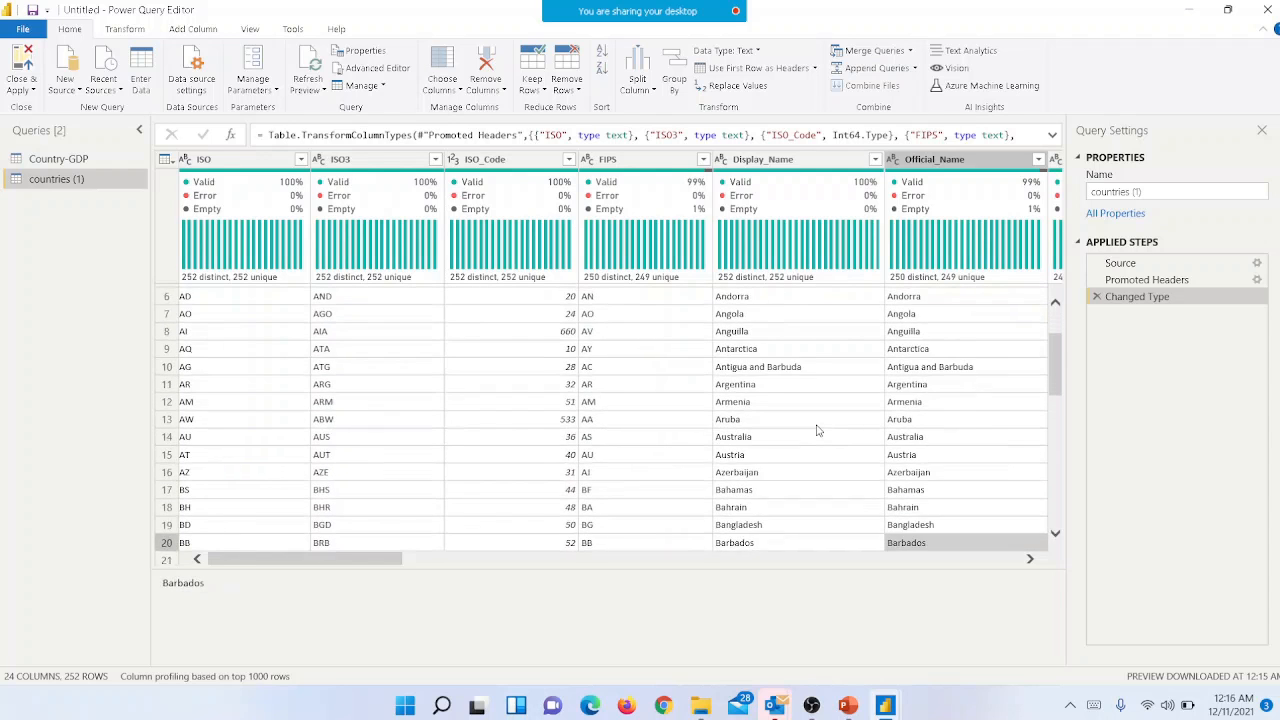
{"action": "key", "text": "Right"}
{"action": "key", "text": "Right"}
{"action": "key", "text": "Right"}
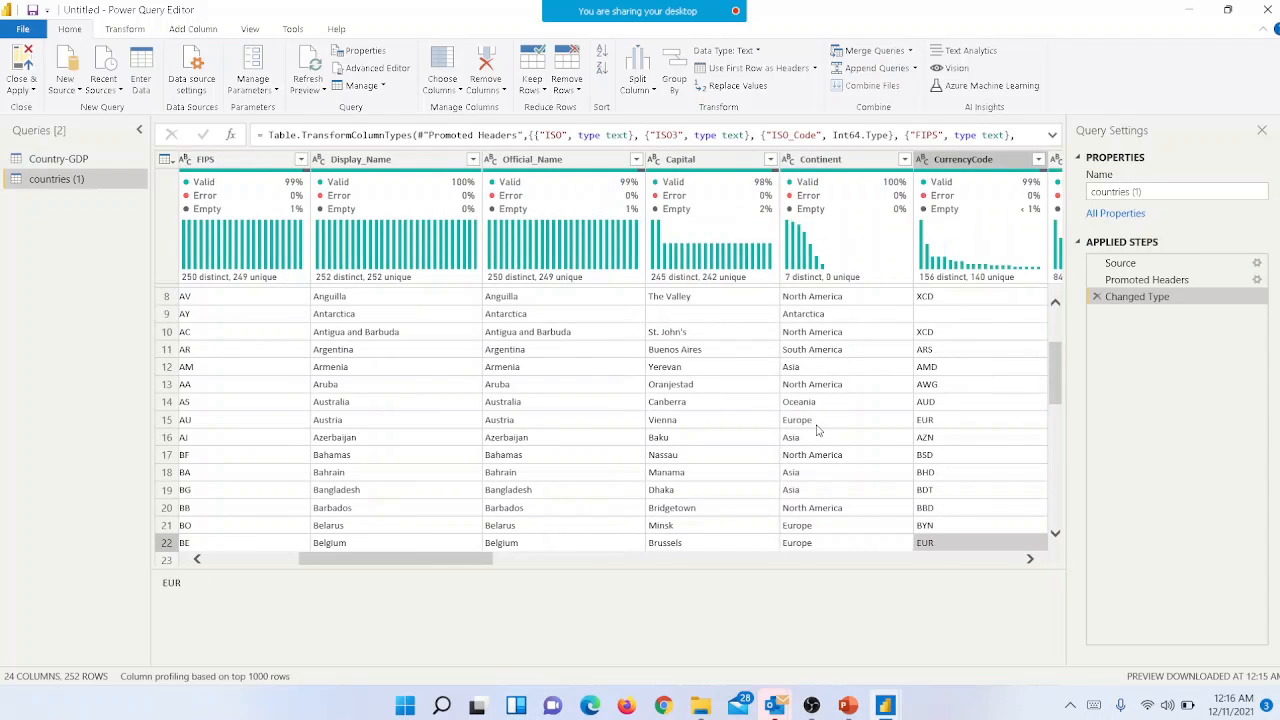
{"action": "key", "text": "Left"}
{"action": "key", "text": "Left"}
{"action": "key", "text": "Up"}
{"action": "key", "text": "Up"}
{"action": "key", "text": "Up"}
{"action": "key", "text": "Up"}
{"action": "key", "text": "Up"}
{"action": "key", "text": "Up"}
{"action": "key", "text": "Up"}
{"action": "key", "text": "Up"}
{"action": "key", "text": "Up"}
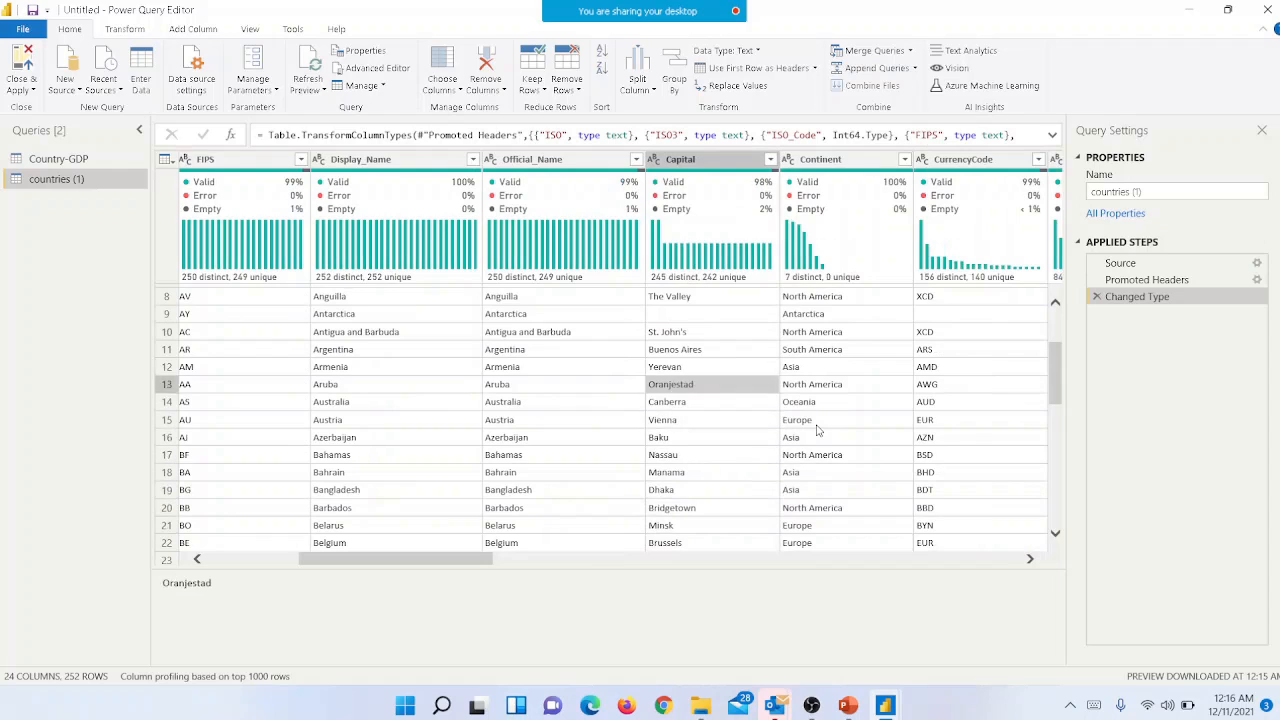
{"action": "key", "text": "Up"}
{"action": "key", "text": "Up"}
{"action": "key", "text": "Up"}
{"action": "key", "text": "Up"}
{"action": "key", "text": "Left"}
{"action": "key", "text": "Left"}
{"action": "key", "text": "Left"}
{"action": "key", "text": "Left"}
{"action": "key", "text": "Left"}
{"action": "key", "text": "Left"}
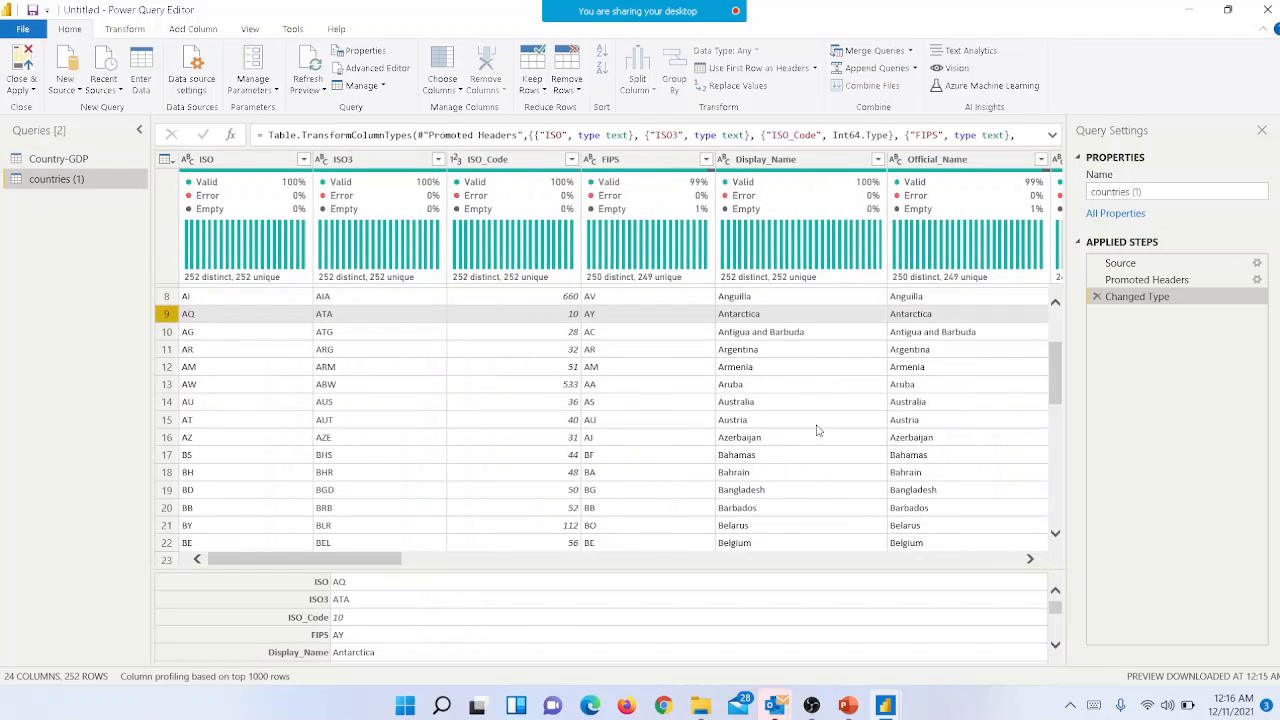
{"action": "key", "text": "Right"}
{"action": "key", "text": "Up"}
{"action": "key", "text": "Up"}
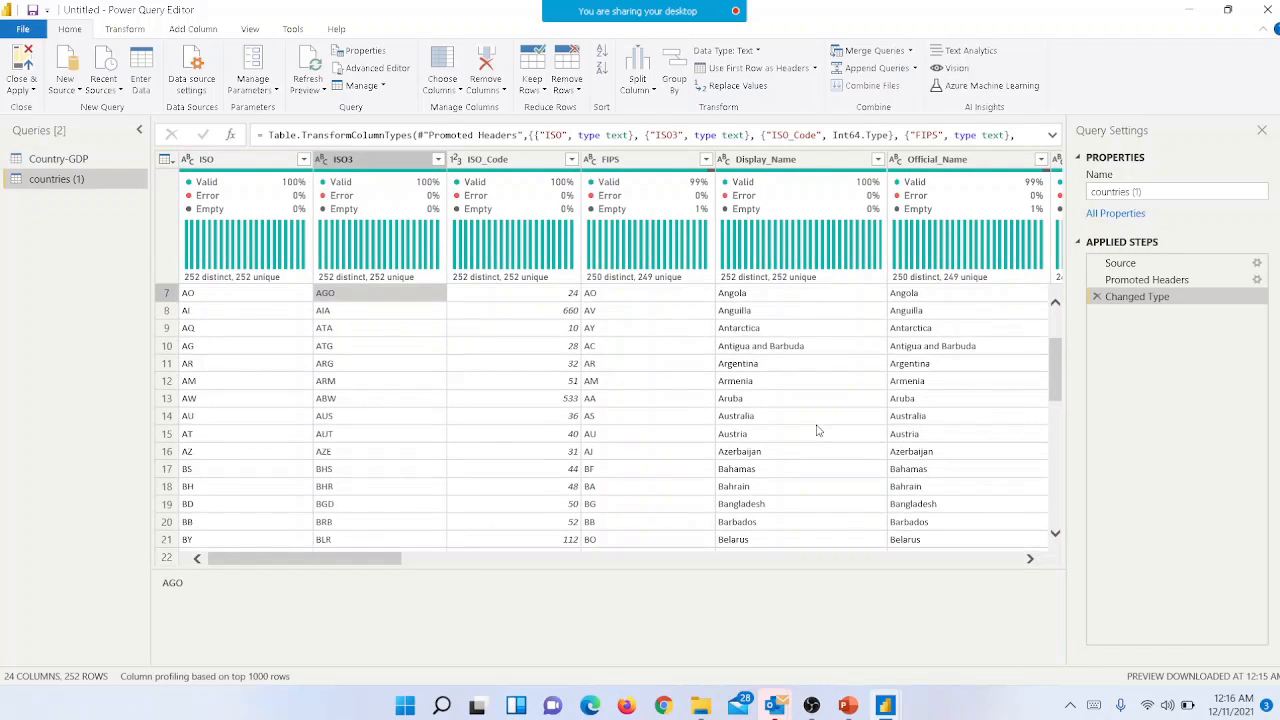
{"action": "key", "text": "Up"}
{"action": "key", "text": "Up"}
{"action": "key", "text": "Up"}
{"action": "key", "text": "Up"}
{"action": "key", "text": "Up"}
{"action": "key", "text": "Up"}
{"action": "key", "text": "Up"}
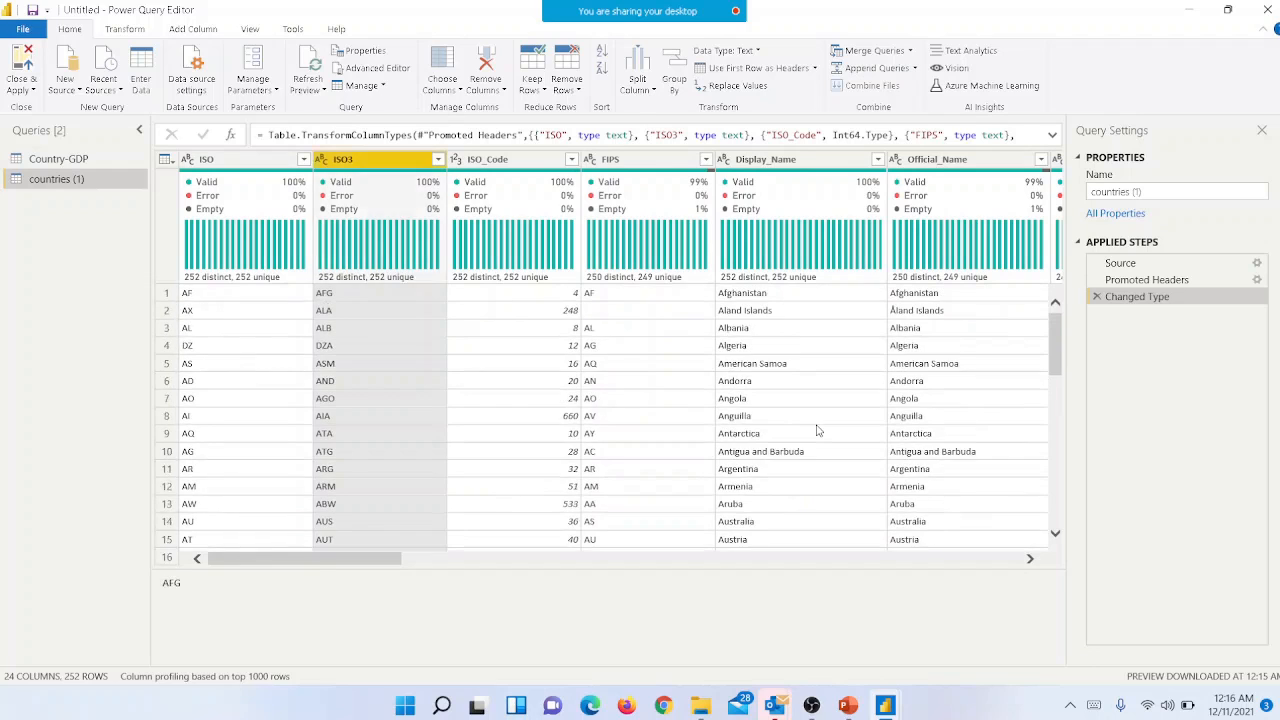
{"action": "key", "text": "Down"}
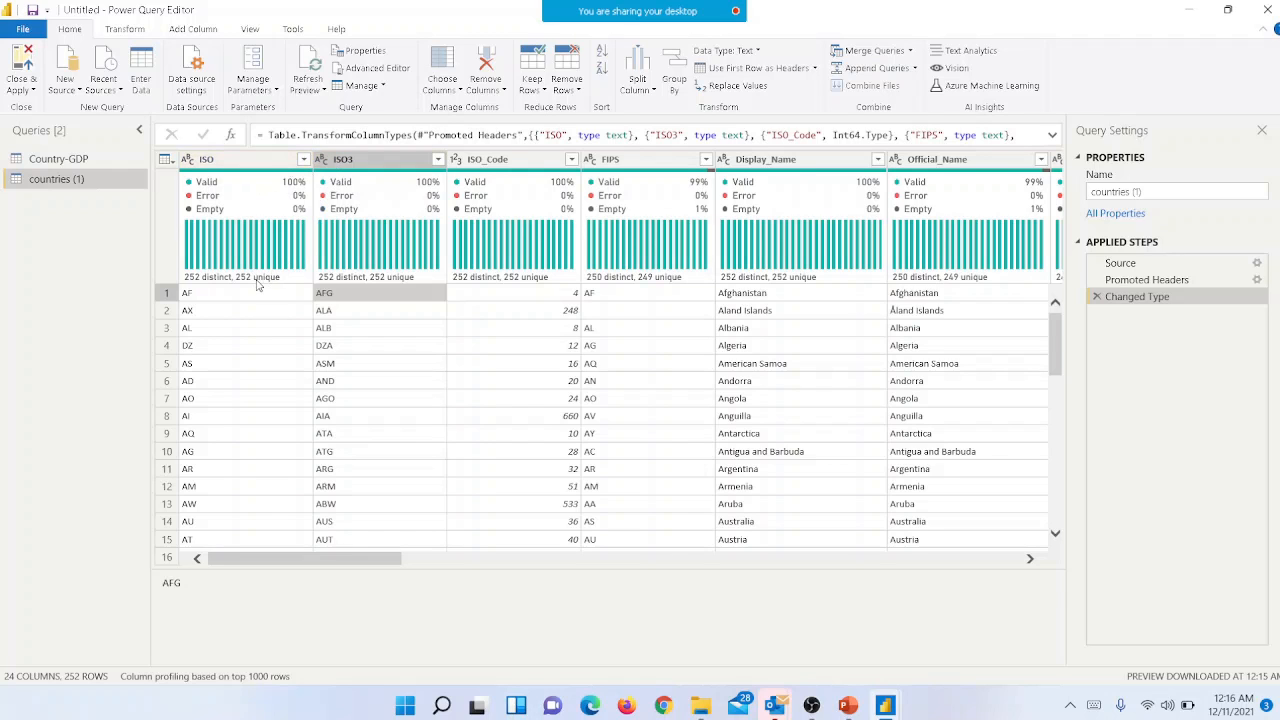
{"action": "mouse_move", "coordinate": [257, 285]}
Rename the countries (1) query as Country Data
{"action": "double_click", "coordinate": [1170, 193]}
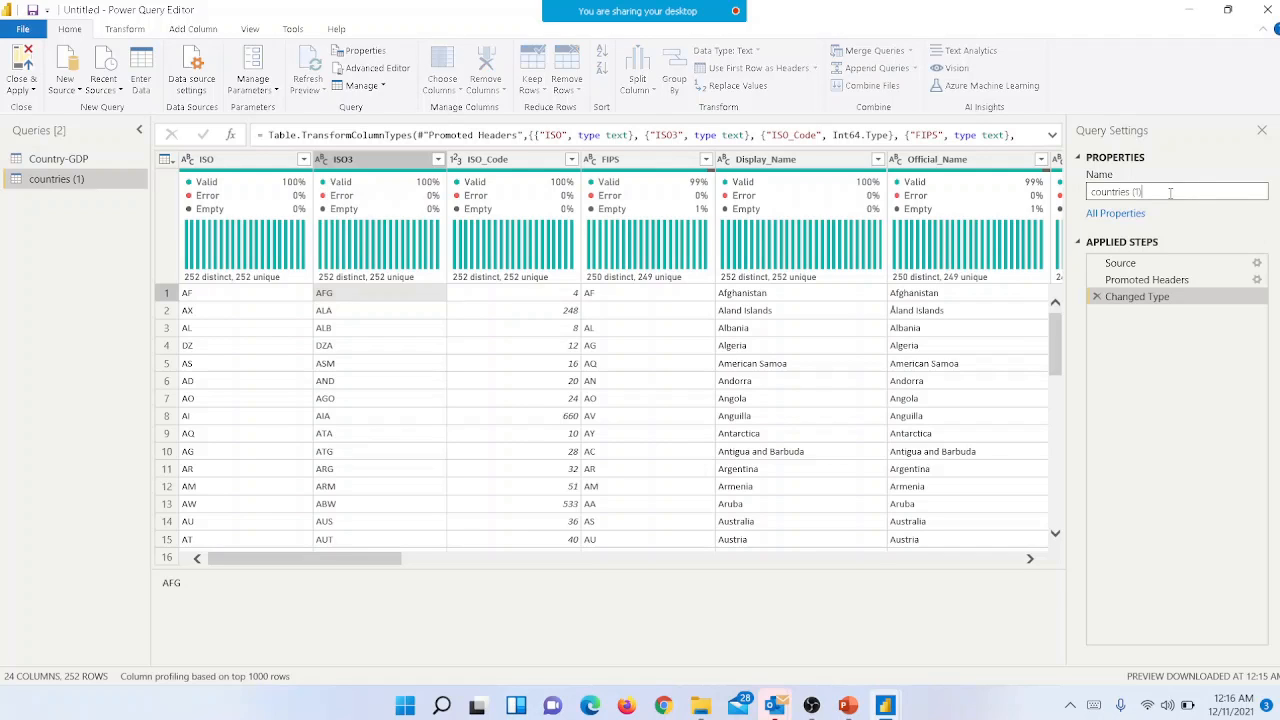
{"action": "key", "text": "BackSpace"}
{"action": "key", "text": "BackSpace"}
{"action": "key", "text": "BackSpace"}
{"action": "key", "text": "BackSpace"}
{"action": "key", "text": "BackSpace"}
{"action": "key", "text": "BackSpace"}
{"action": "key", "text": "BackSpace"}
{"action": "key", "text": "BackSpace"}
{"action": "key", "text": "BackSpace"}
{"action": "left_click", "coordinate": [1204, 216]}
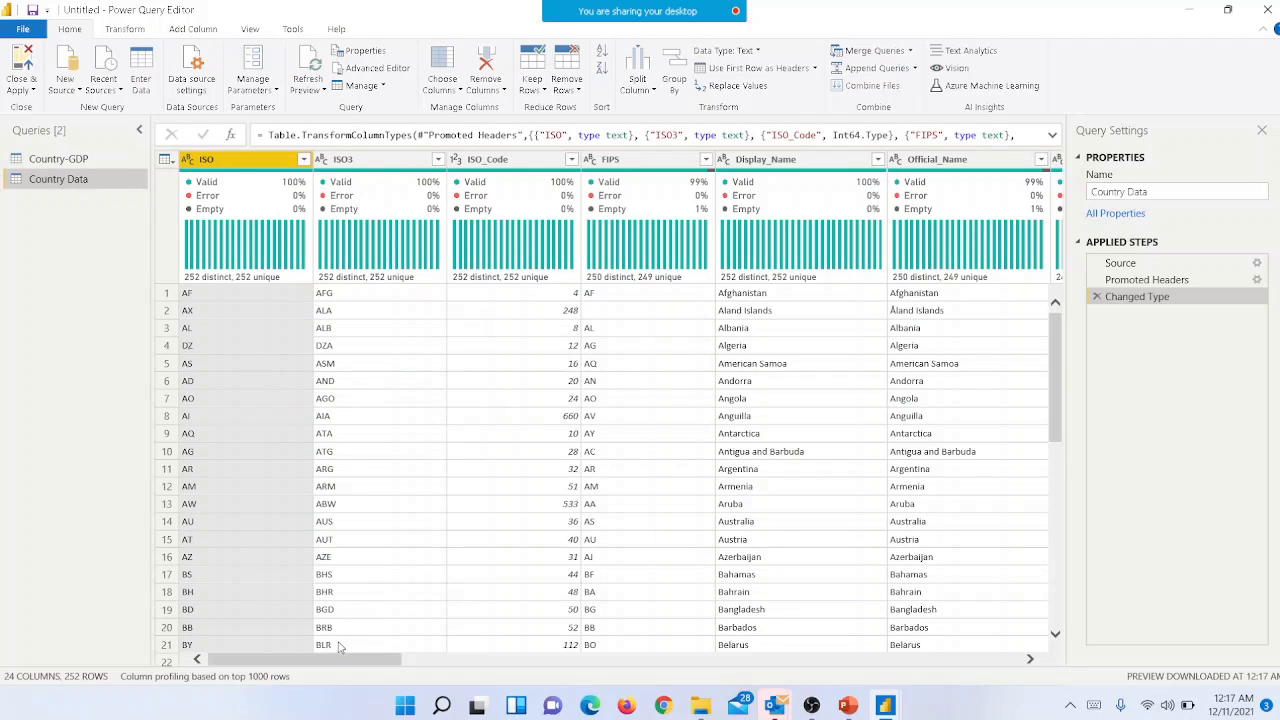
Choose the columns to keep in the Country Data query, excluding ISO, ISO_Code and FIPS
{"action": "left_click_drag", "start_coordinate": [338, 659], "coordinate": [172, 594]}
{"action": "left_click", "coordinate": [450, 94]}
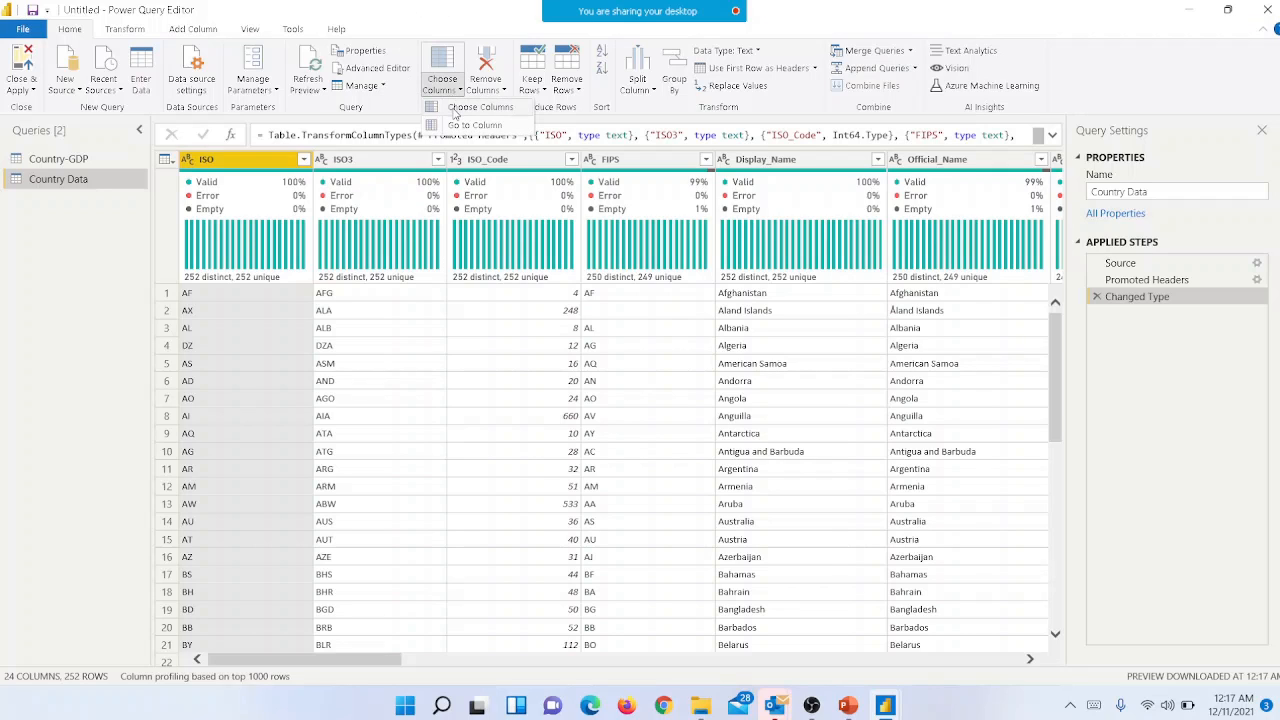
{"action": "left_click", "coordinate": [455, 110]}
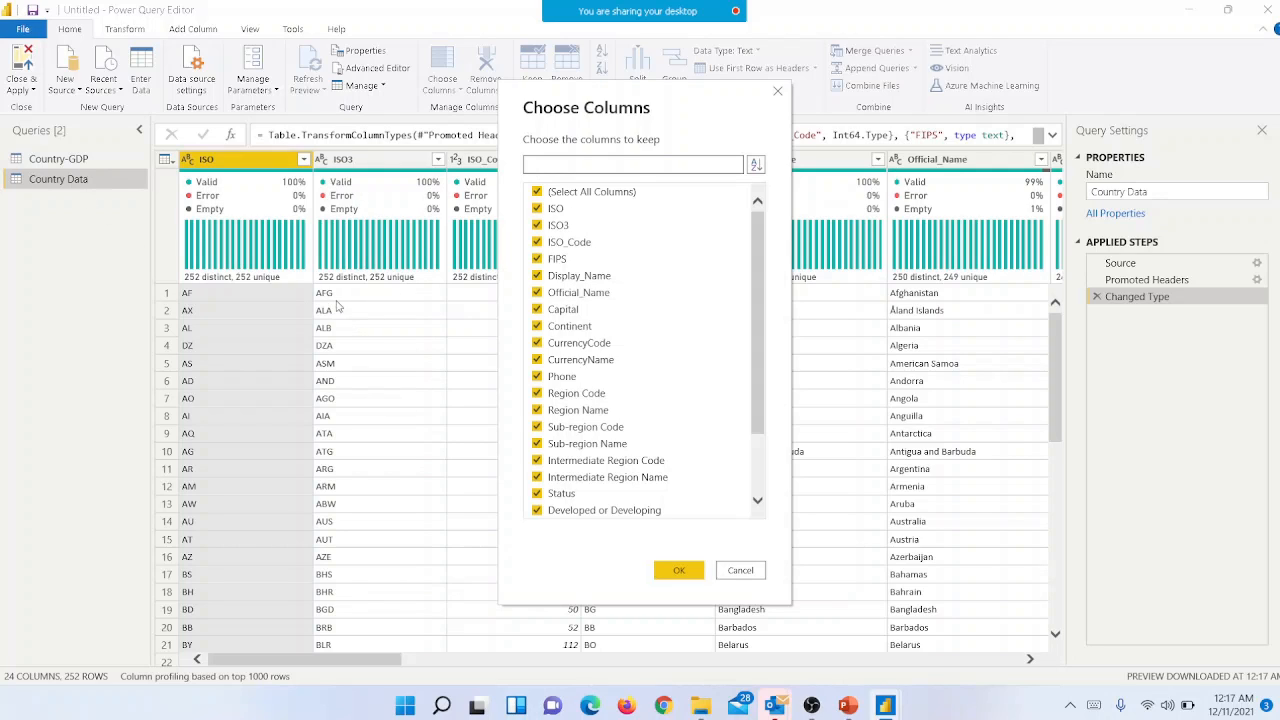
{"action": "left_click", "coordinate": [537, 208]}
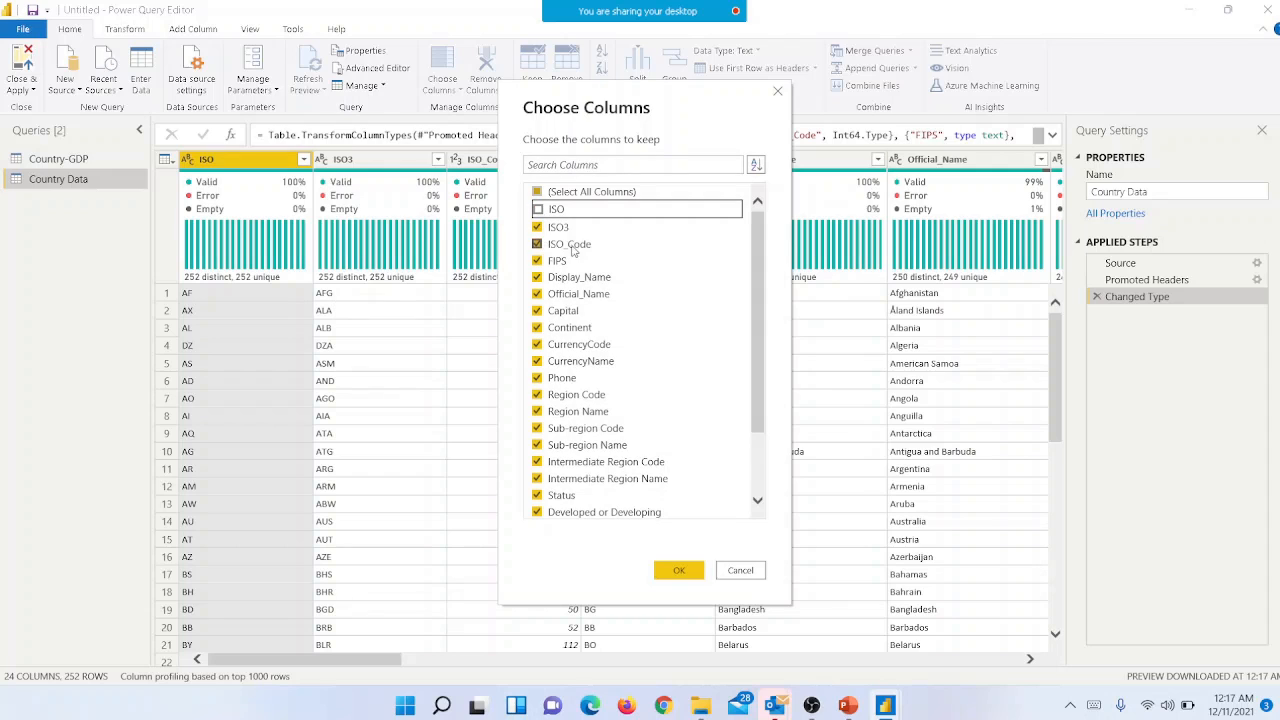
{"action": "left_click_drag", "start_coordinate": [590, 103], "coordinate": [781, 114]}
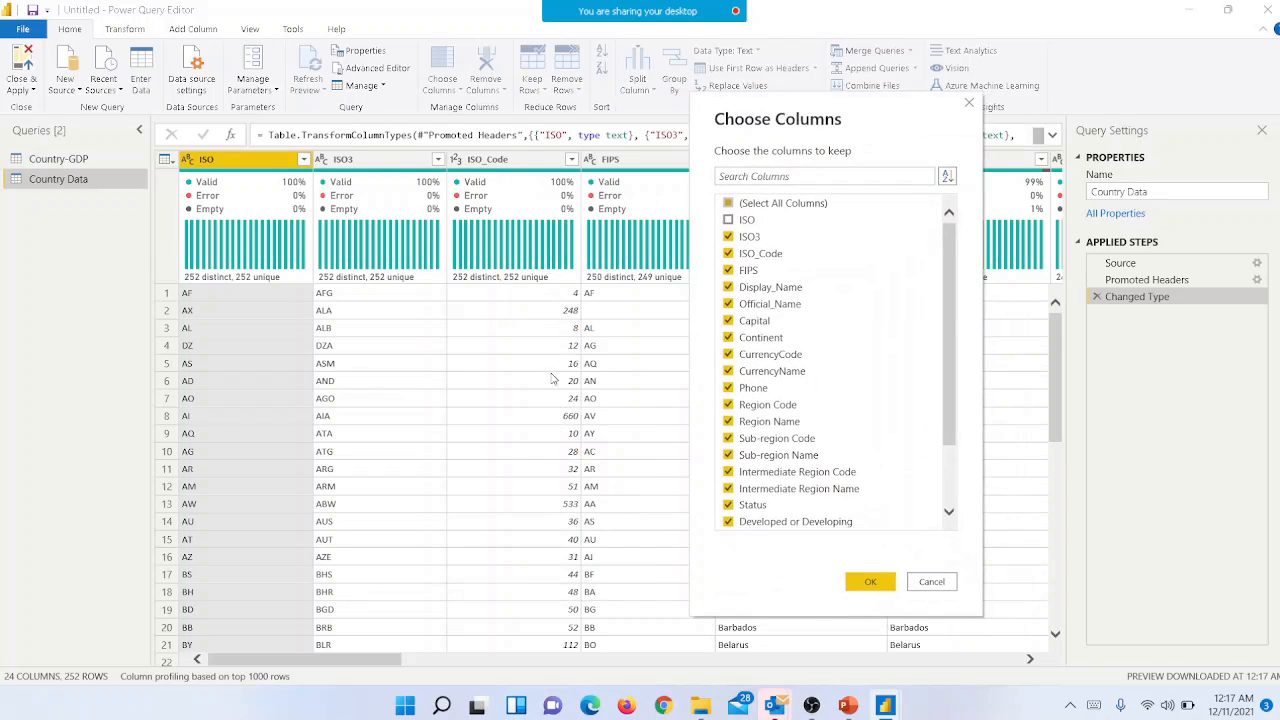
{"action": "left_click", "coordinate": [728, 254]}
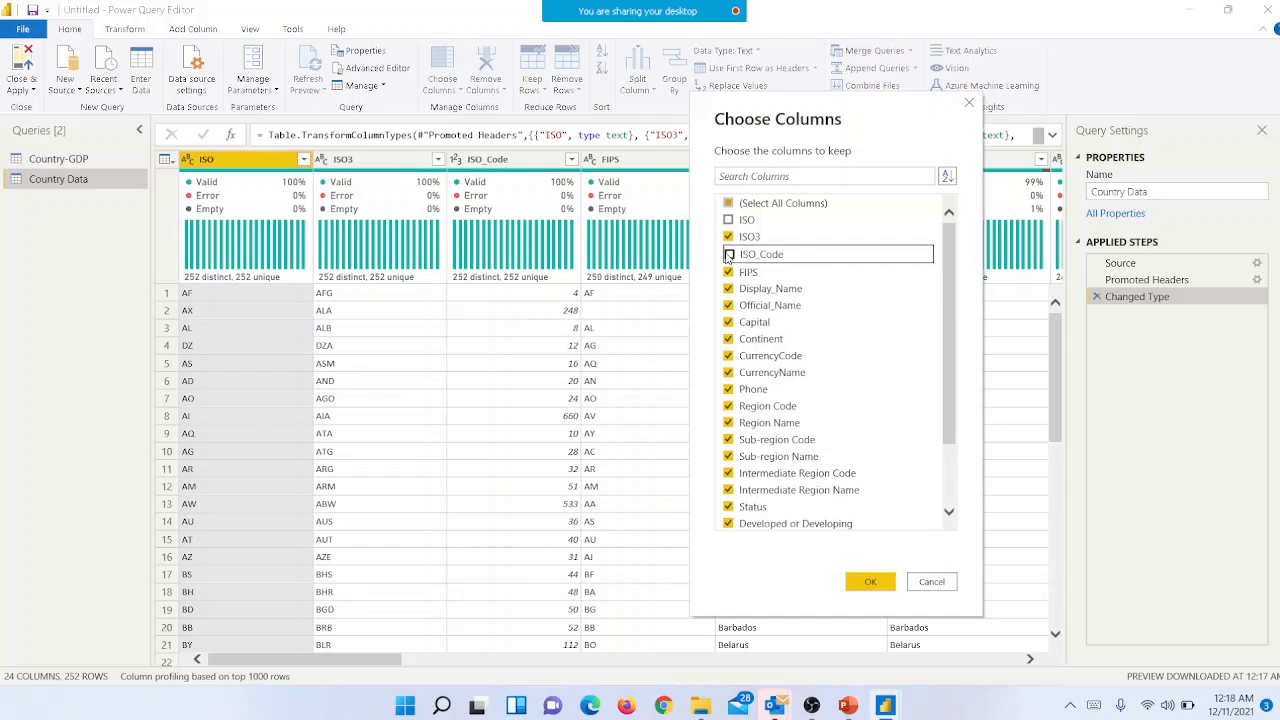
{"action": "left_click_drag", "start_coordinate": [875, 110], "coordinate": [443, 106]}
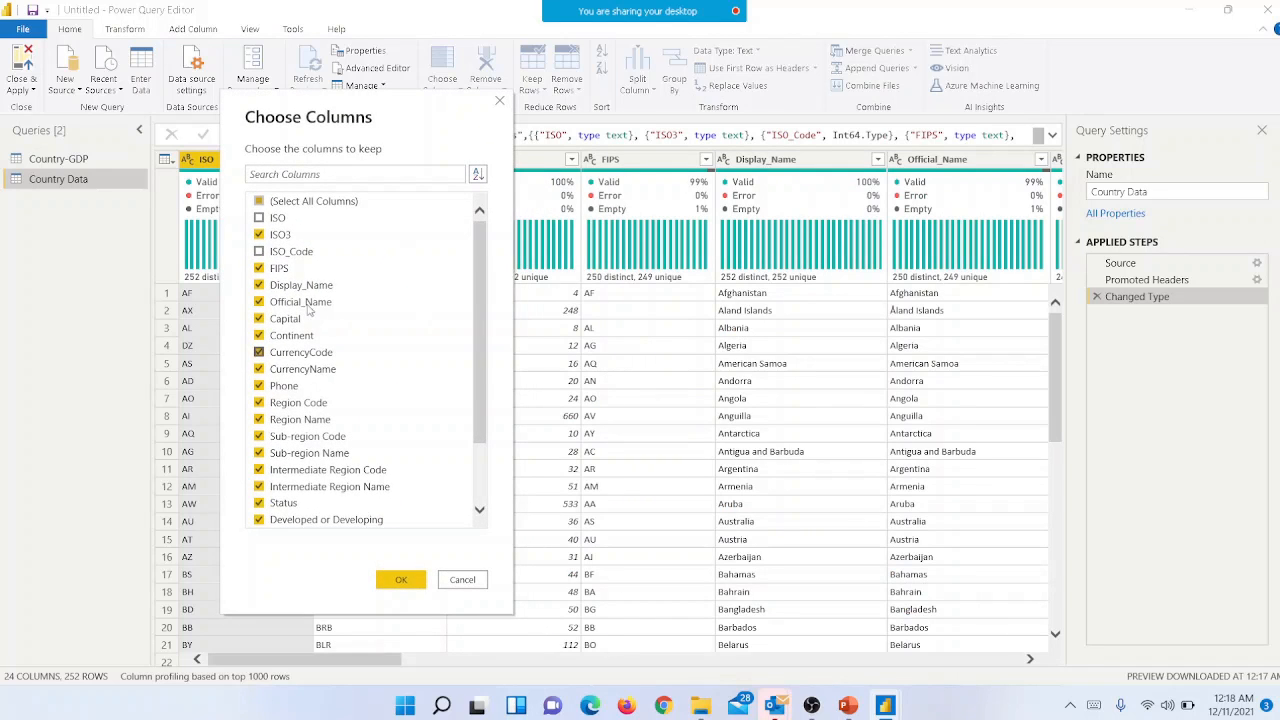
{"action": "left_click", "coordinate": [259, 269]}
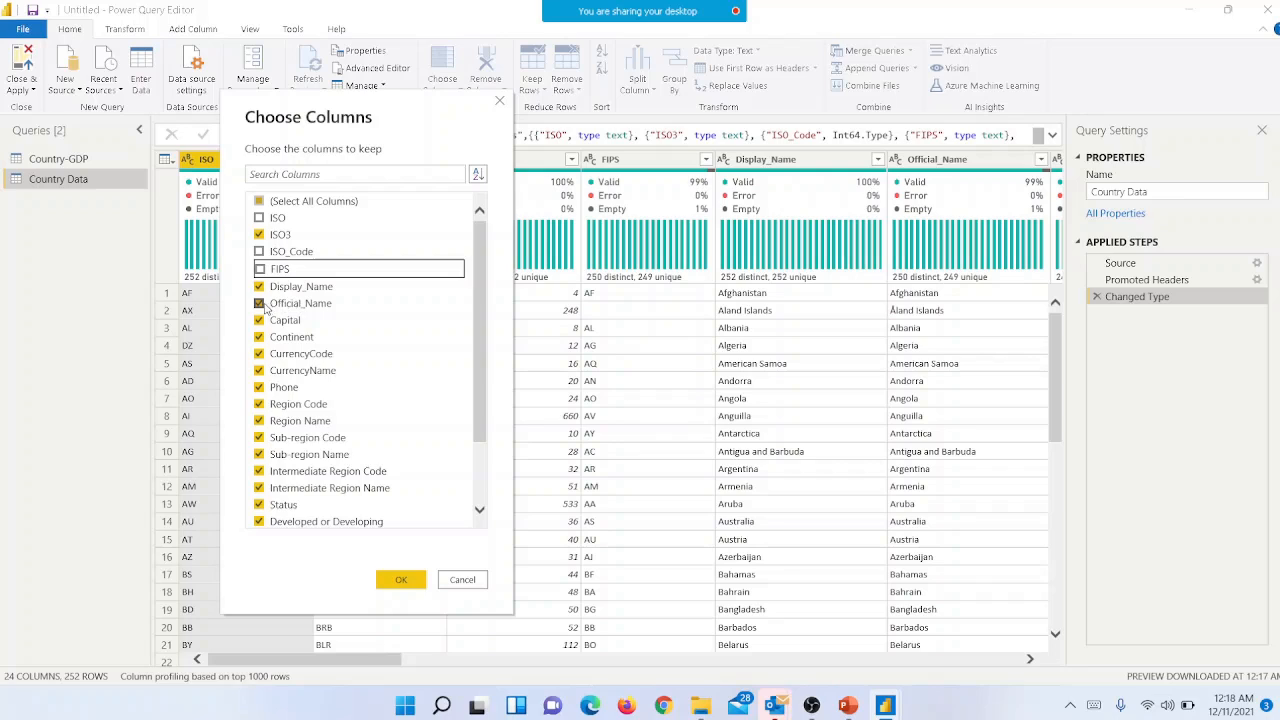
Exclude Official_Name, Capital, CurrencyCode and CurrencyName from the columns to keep
{"action": "left_click", "coordinate": [260, 304]}
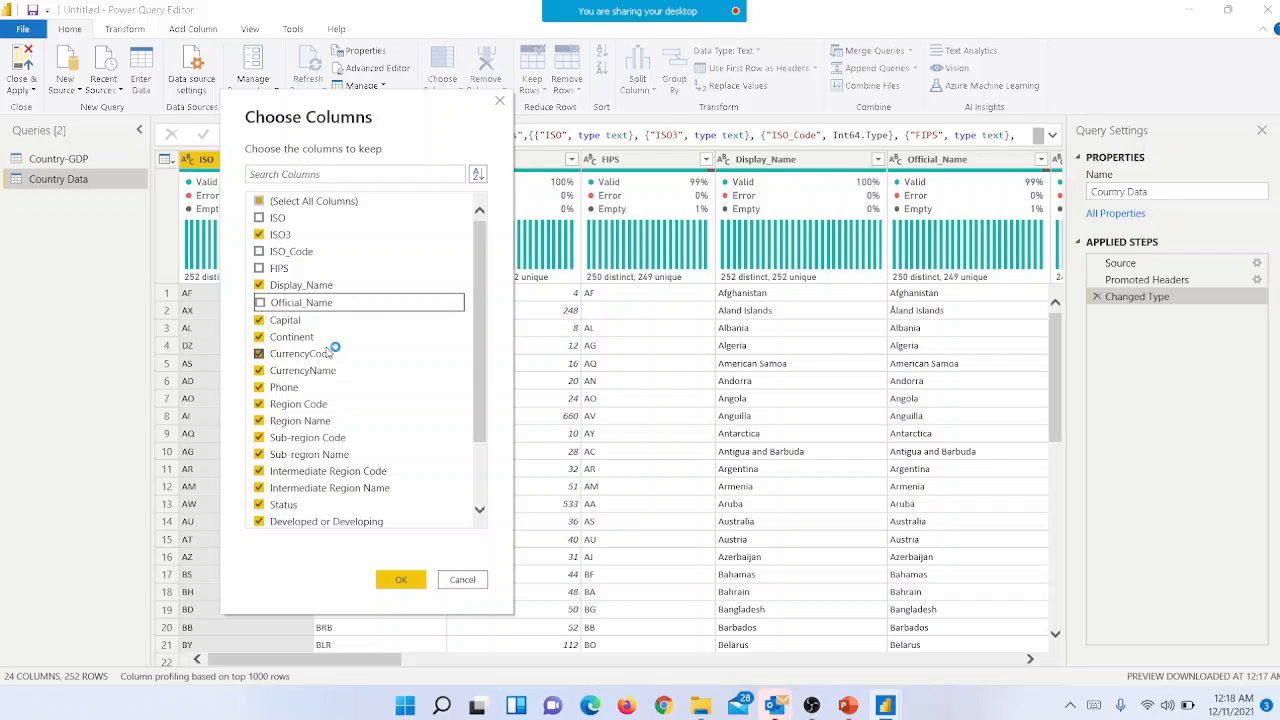
{"action": "left_click", "coordinate": [260, 321]}
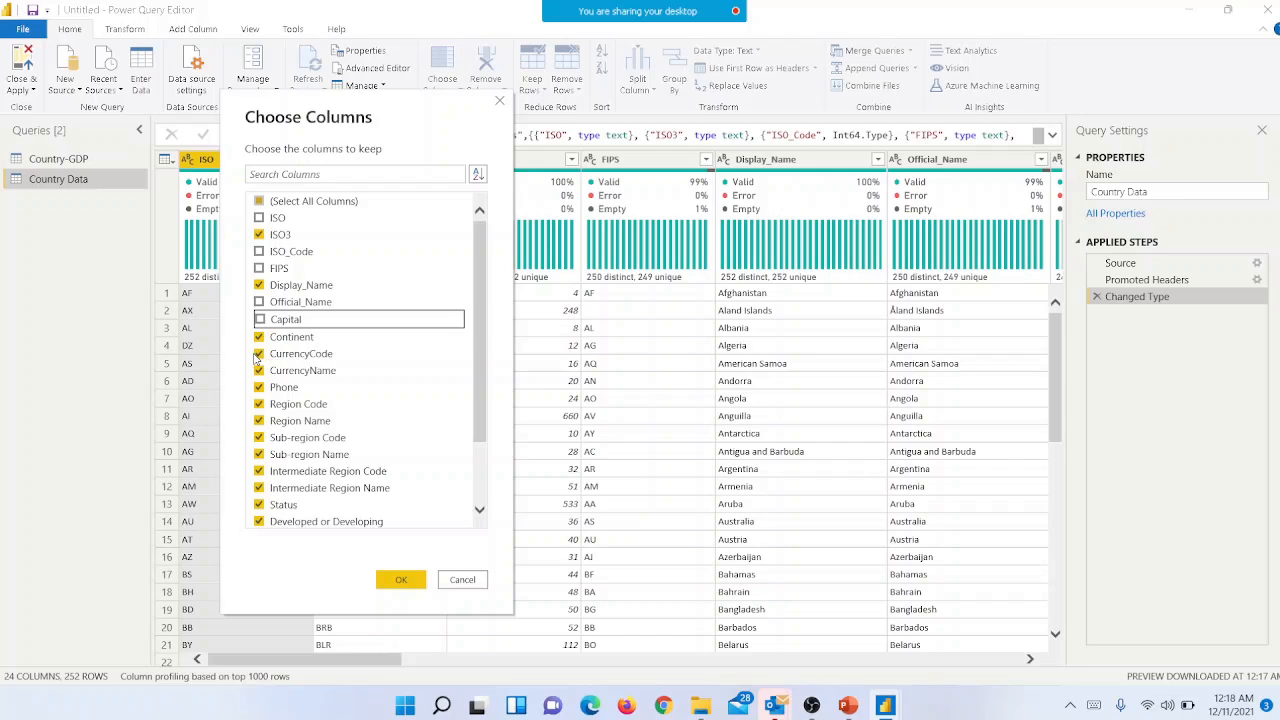
{"action": "left_click", "coordinate": [259, 354]}
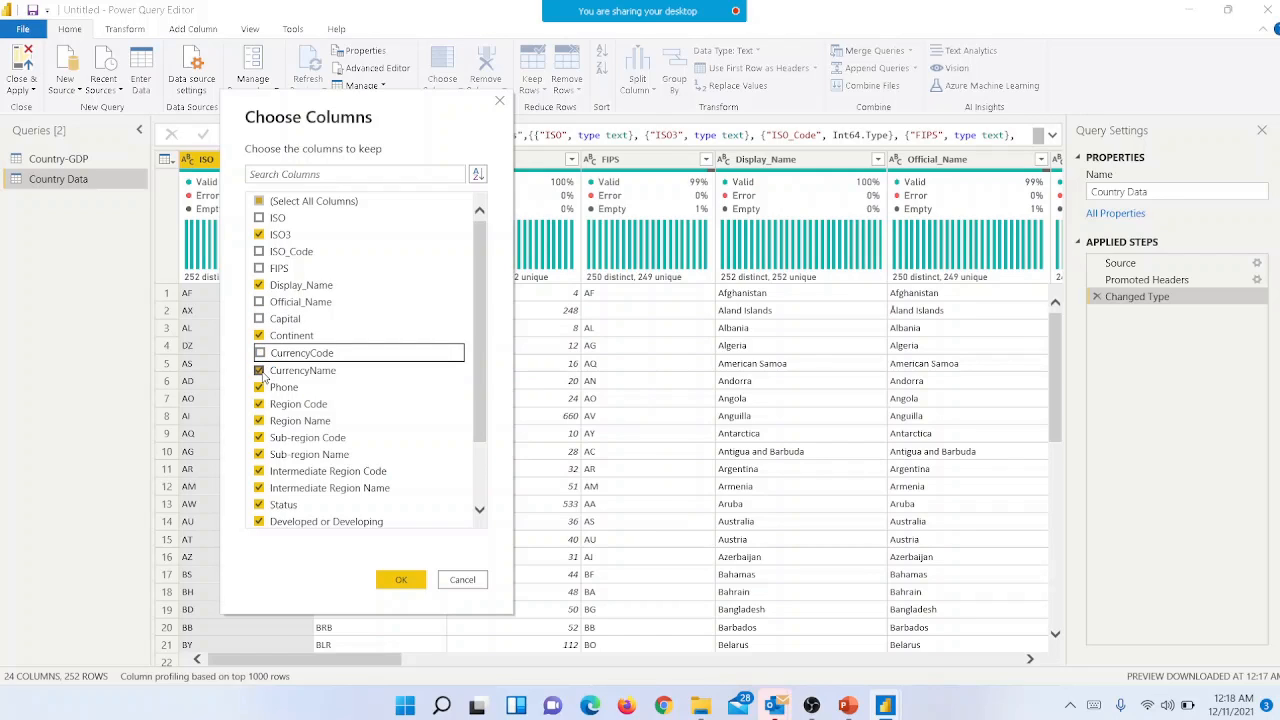
{"action": "left_click", "coordinate": [260, 371]}
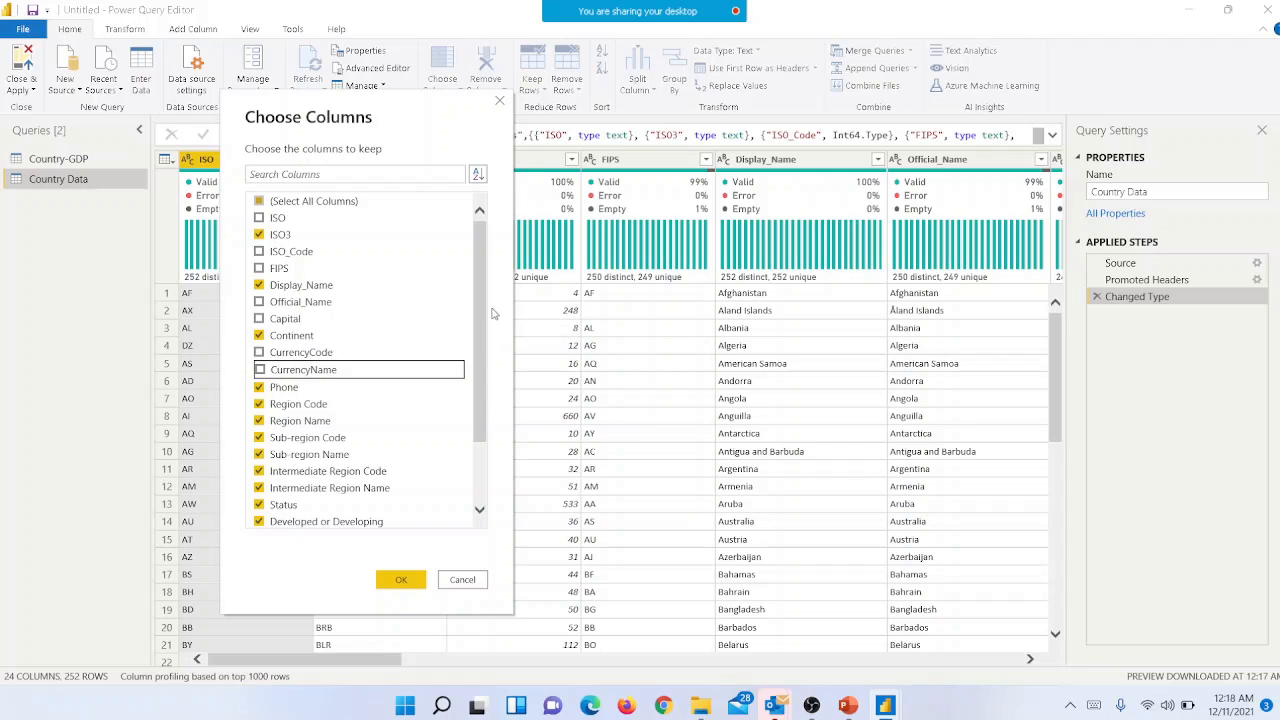
Exclude Phone, Region Code, Sub-region Code and Intermediate Region Code as well, review the whole column list and apply the selection
{"action": "left_click_drag", "start_coordinate": [480, 319], "coordinate": [481, 389]}
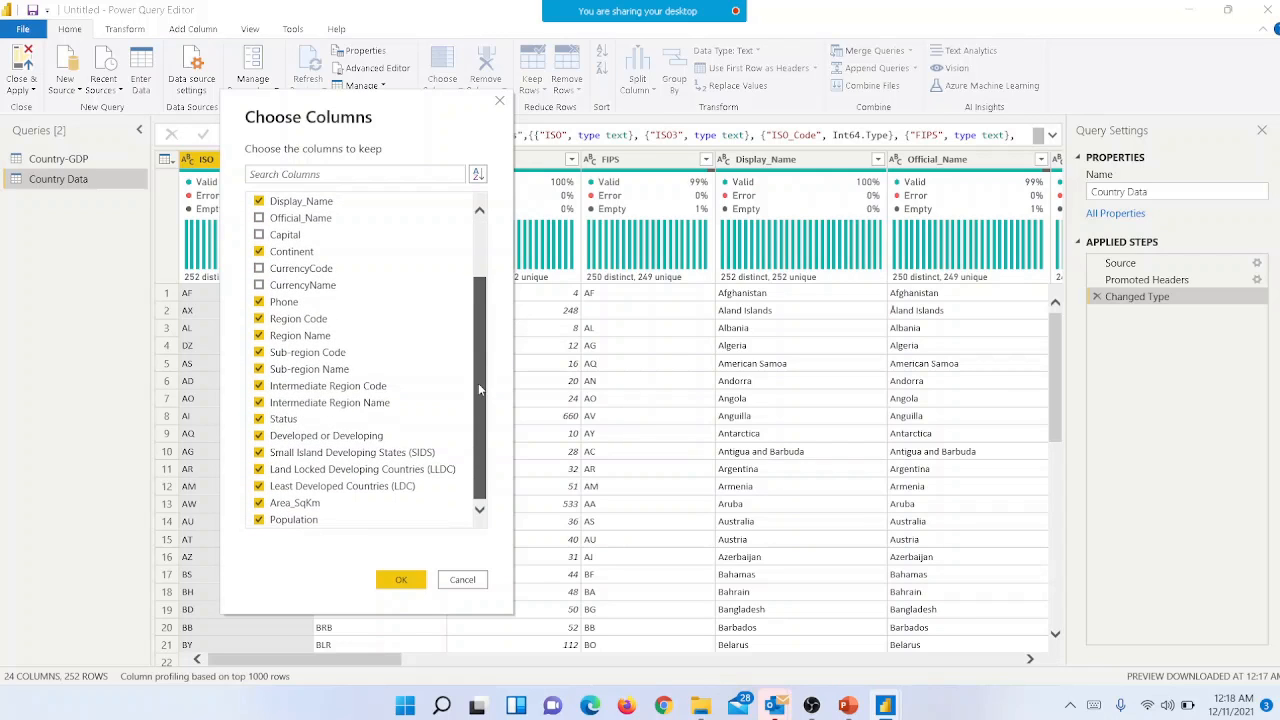
{"action": "left_click", "coordinate": [259, 302]}
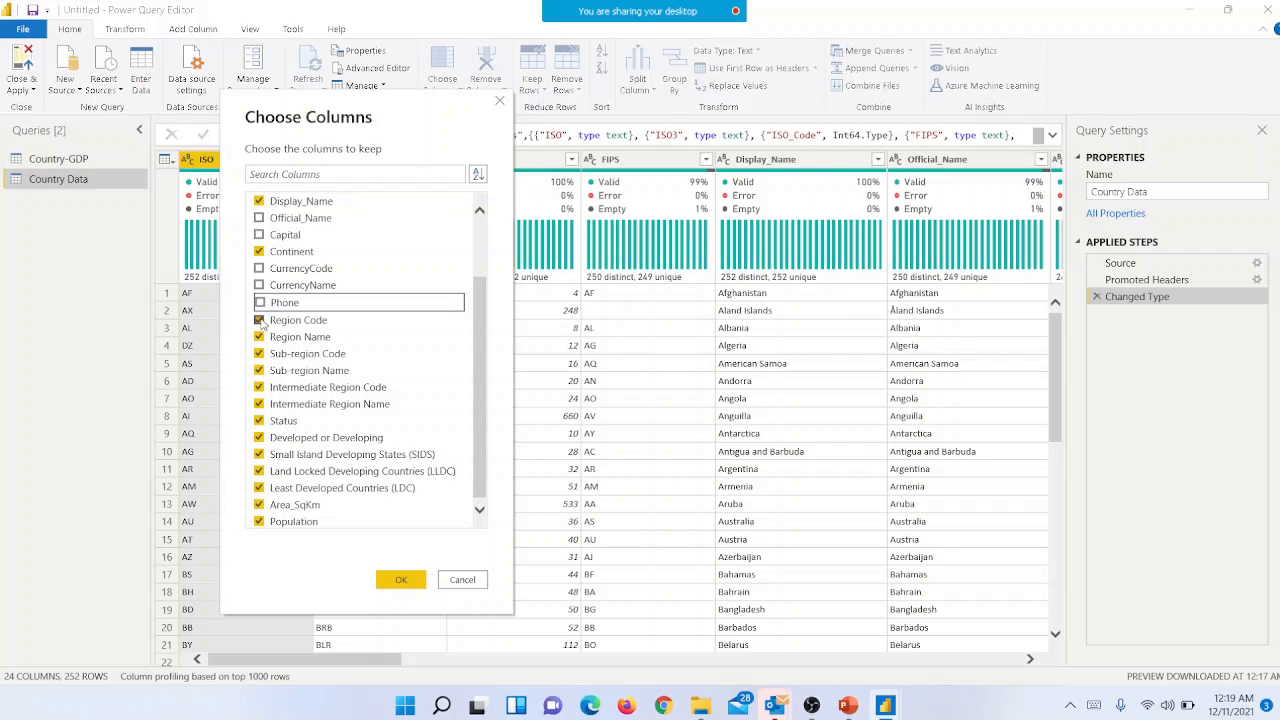
{"action": "left_click", "coordinate": [259, 321]}
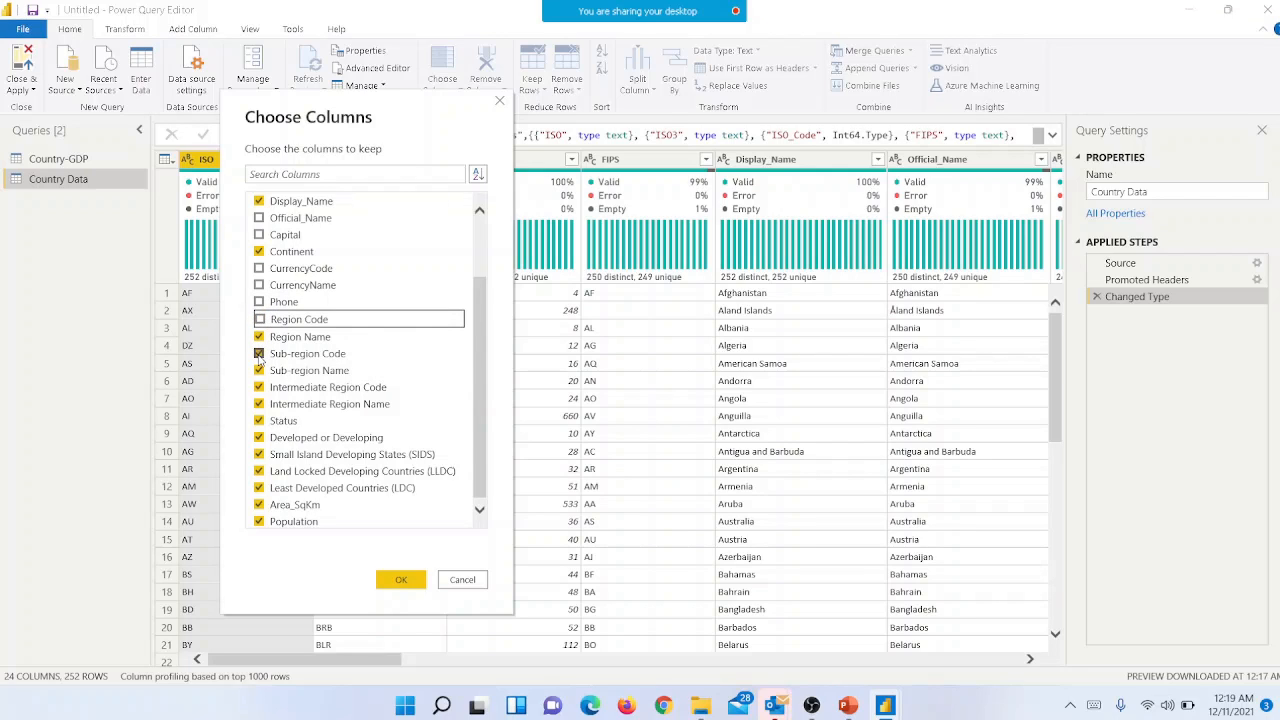
{"action": "left_click", "coordinate": [259, 354]}
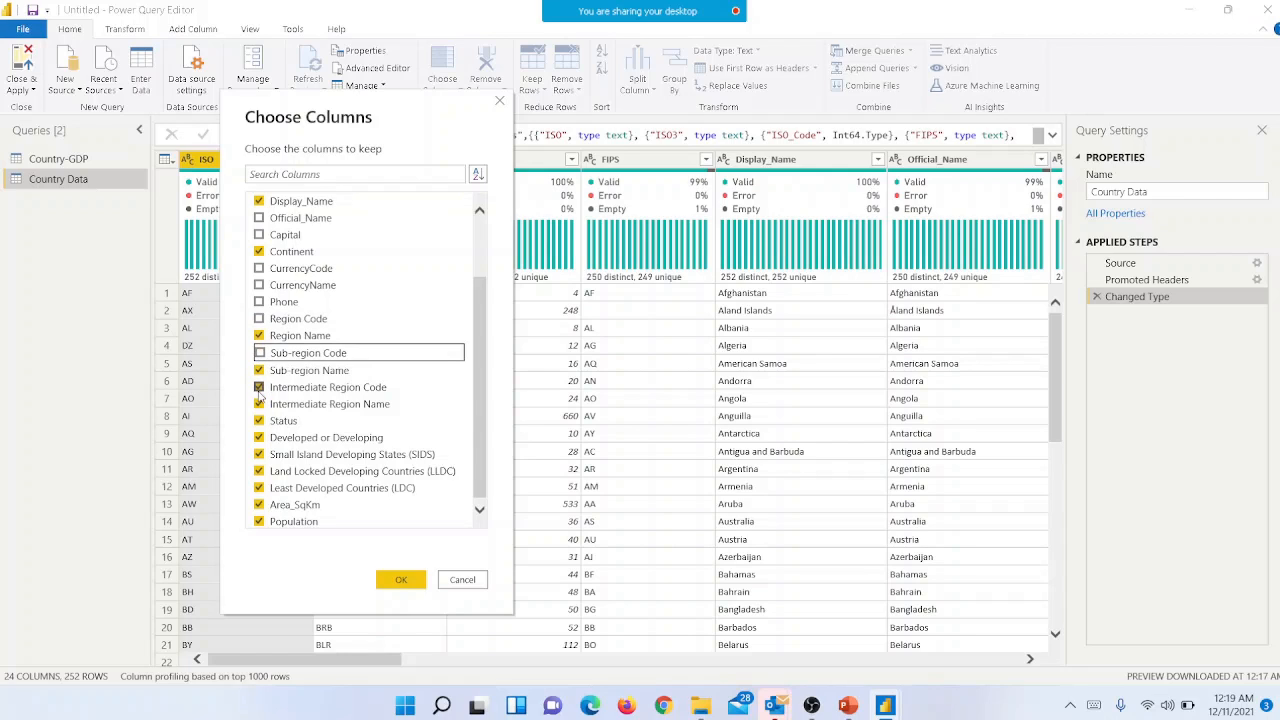
{"action": "left_click", "coordinate": [259, 388]}
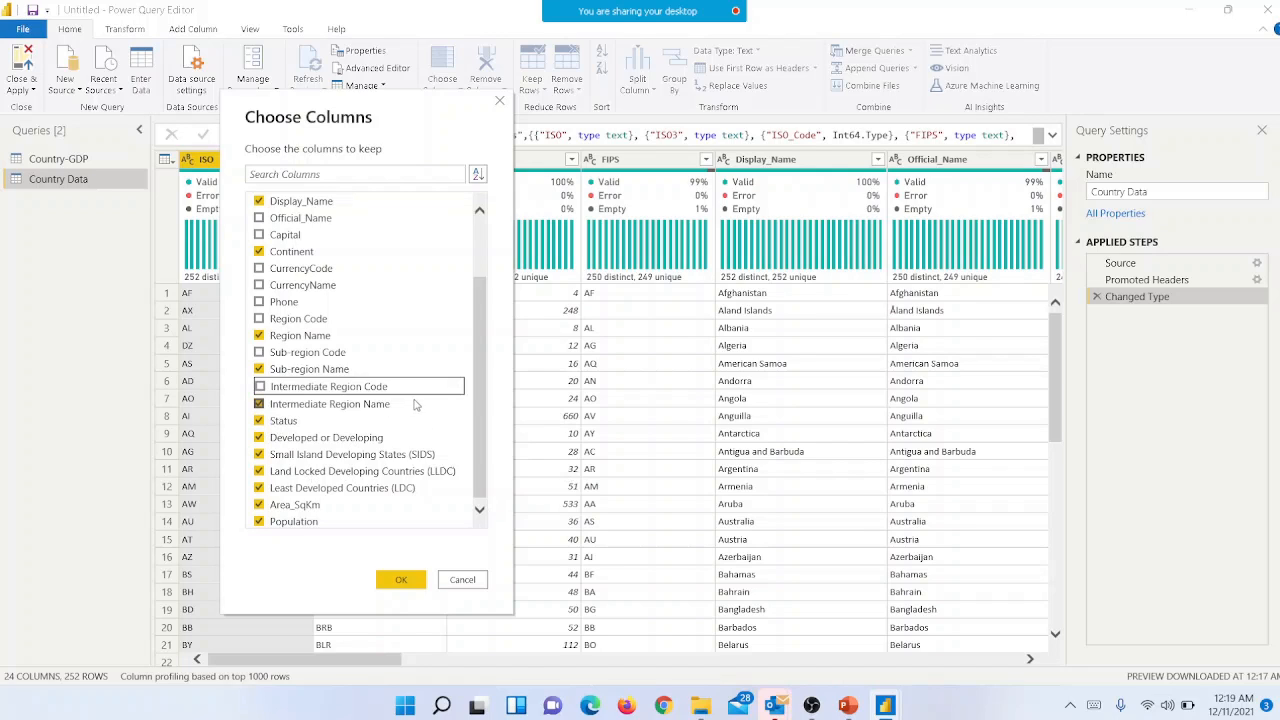
{"action": "left_click_drag", "start_coordinate": [481, 441], "coordinate": [491, 486]}
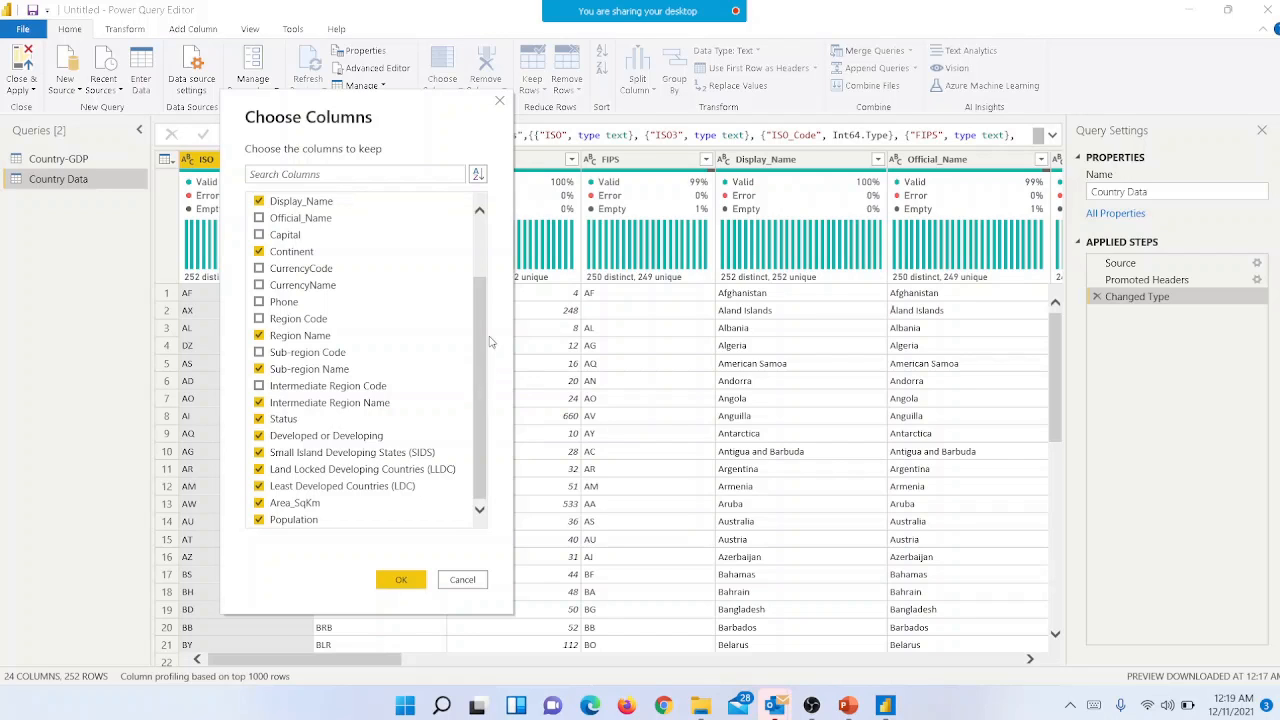
{"action": "scroll", "coordinate": [490, 343], "scroll_direction": "up", "scroll_amount": 2}
{"action": "scroll", "coordinate": [474, 455], "scroll_direction": "down", "scroll_amount": 2}
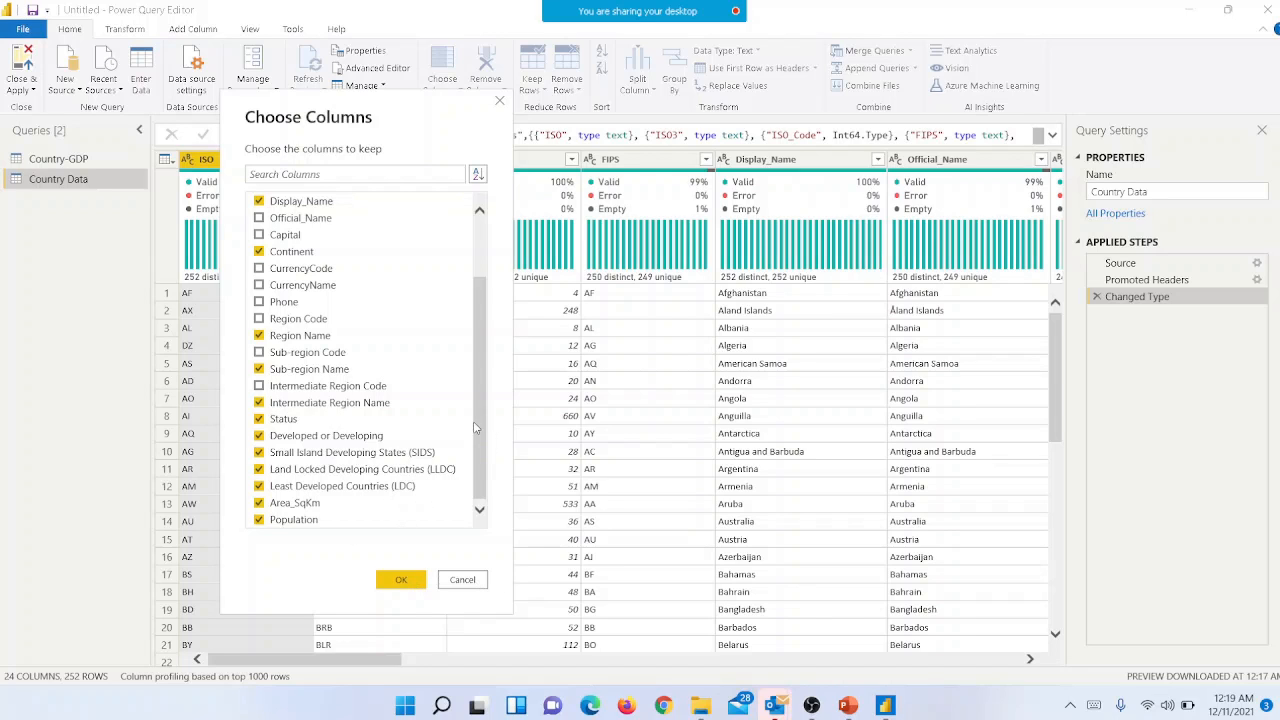
{"action": "left_click_drag", "start_coordinate": [478, 432], "coordinate": [508, 233]}
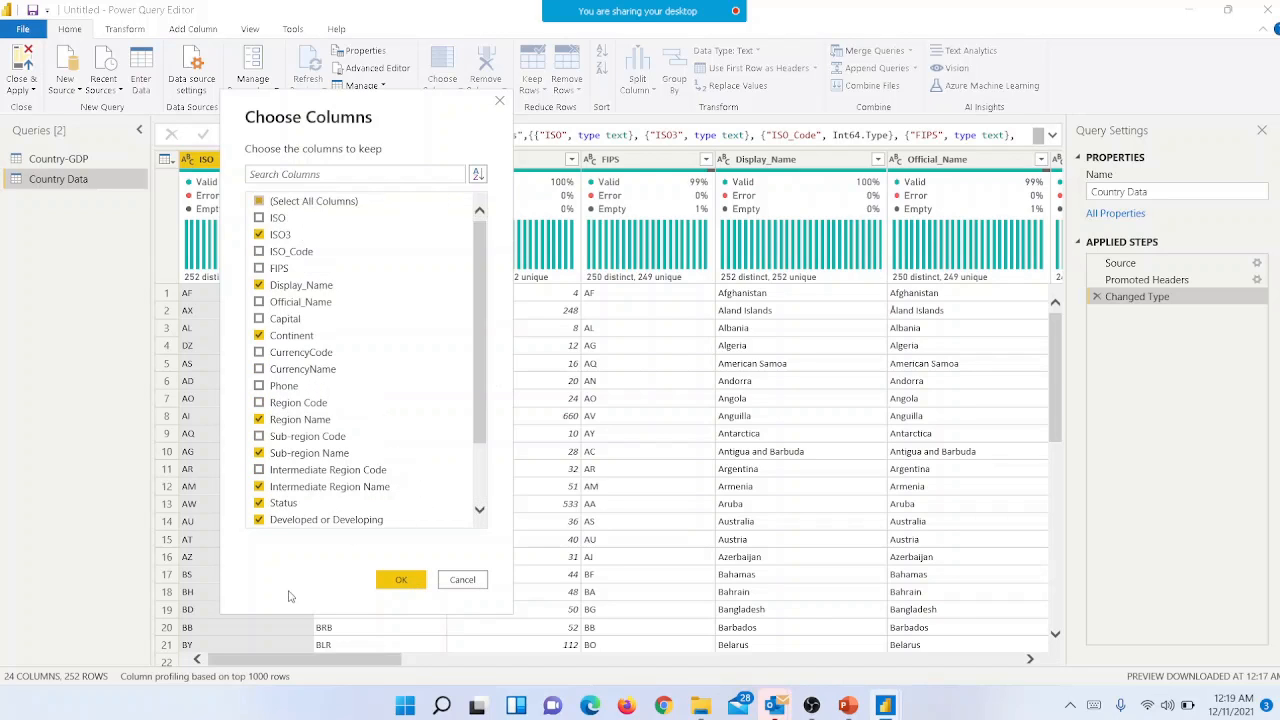
{"action": "left_click", "coordinate": [400, 580]}
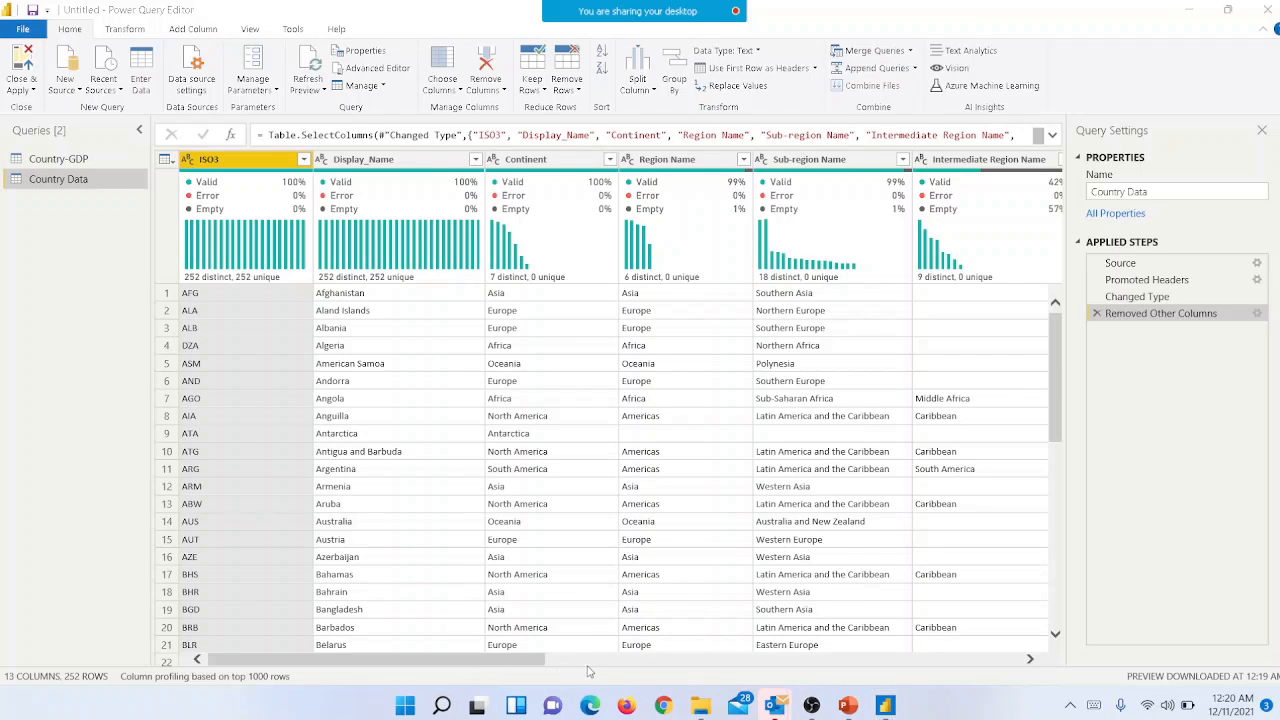
Examine the Region Name column's empty cell in the Antarctica row and the column's list of filter values, leaving the filter unapplied
{"action": "left_click", "coordinate": [650, 437]}
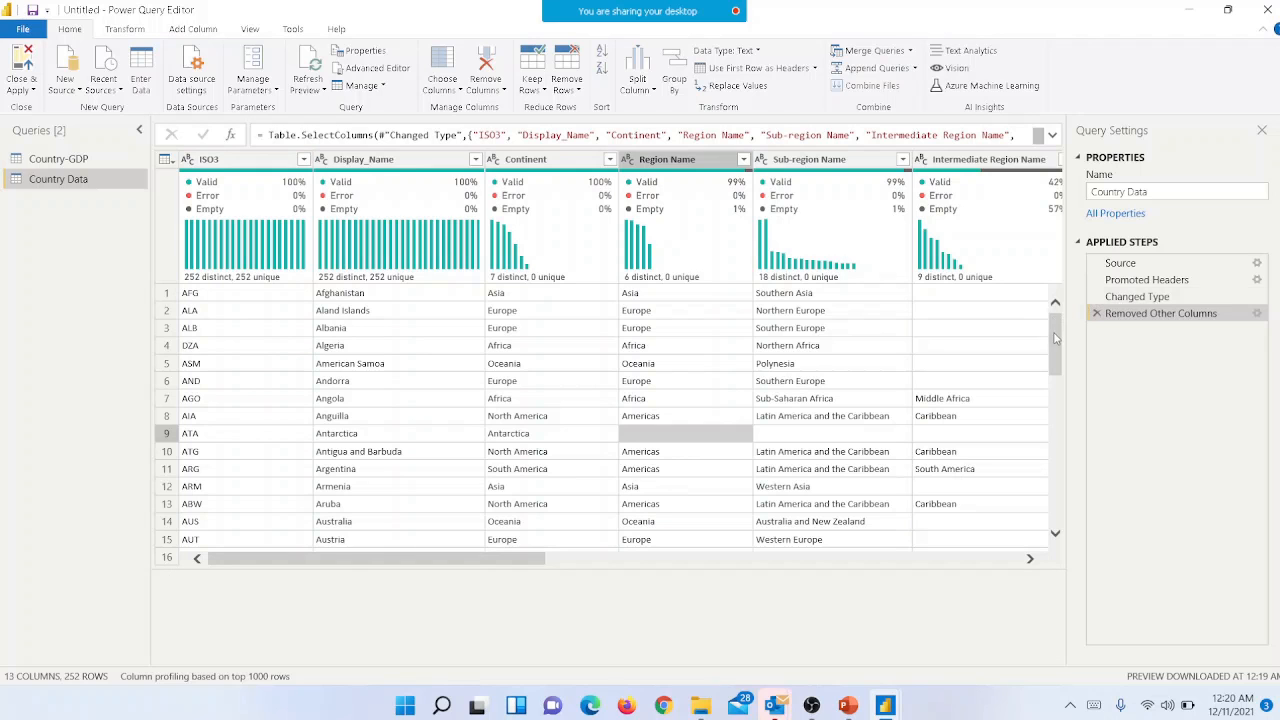
{"action": "mouse_move", "coordinate": [1055, 340]}
{"action": "left_mouse_down"}
{"action": "mouse_move", "coordinate": [1036, 524]}
{"action": "mouse_move", "coordinate": [1059, 424]}
{"action": "mouse_move", "coordinate": [1062, 318]}
{"action": "left_mouse_up"}
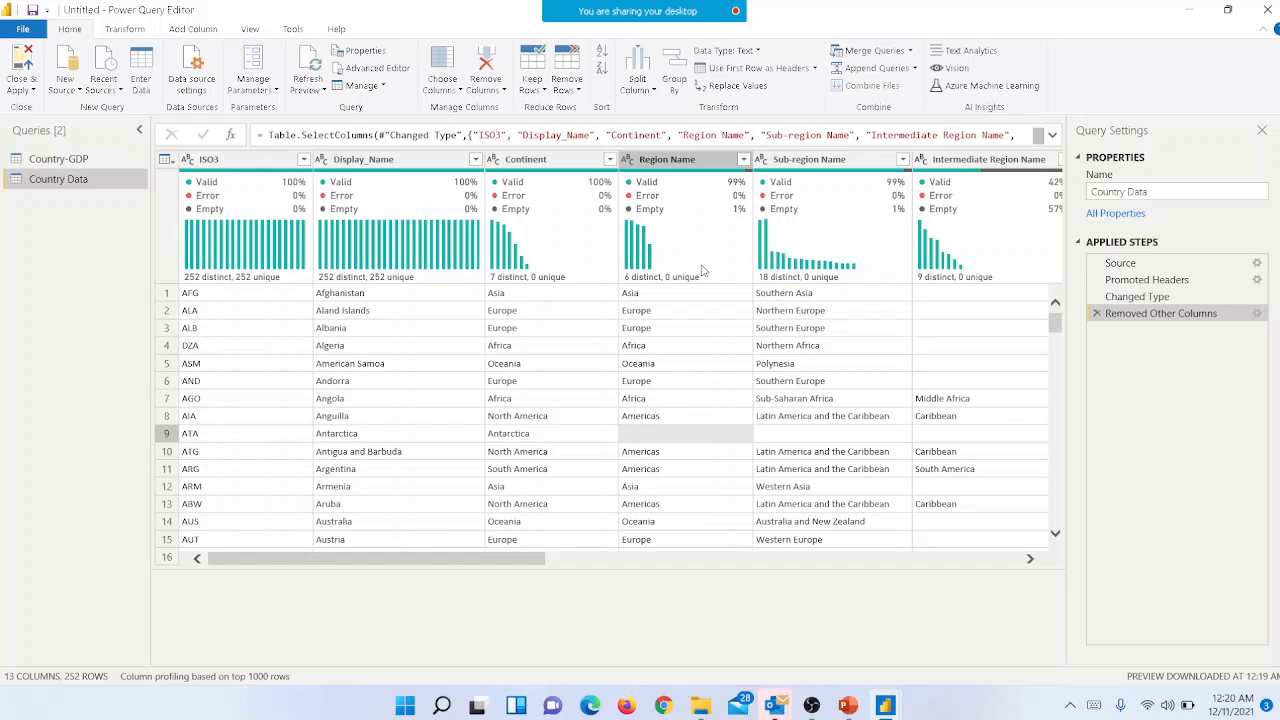
{"action": "left_click", "coordinate": [746, 163]}
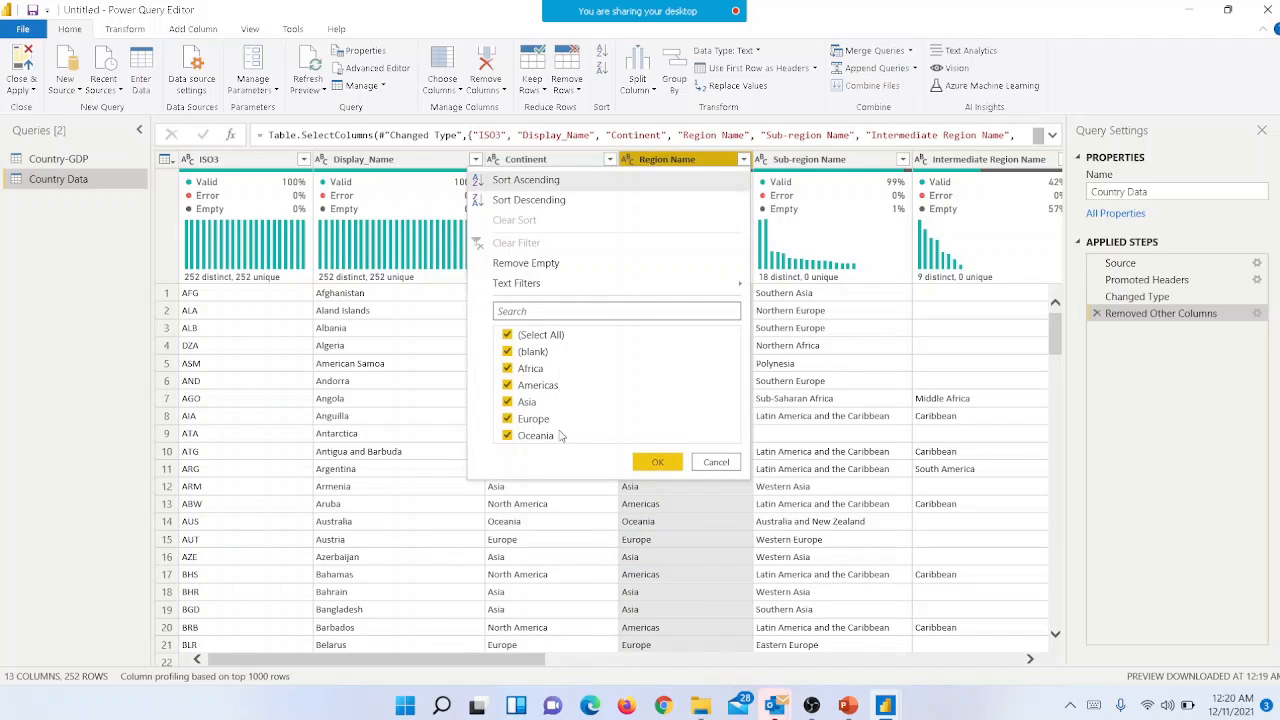
{"action": "left_click", "coordinate": [507, 351]}
{"action": "left_click", "coordinate": [716, 462]}
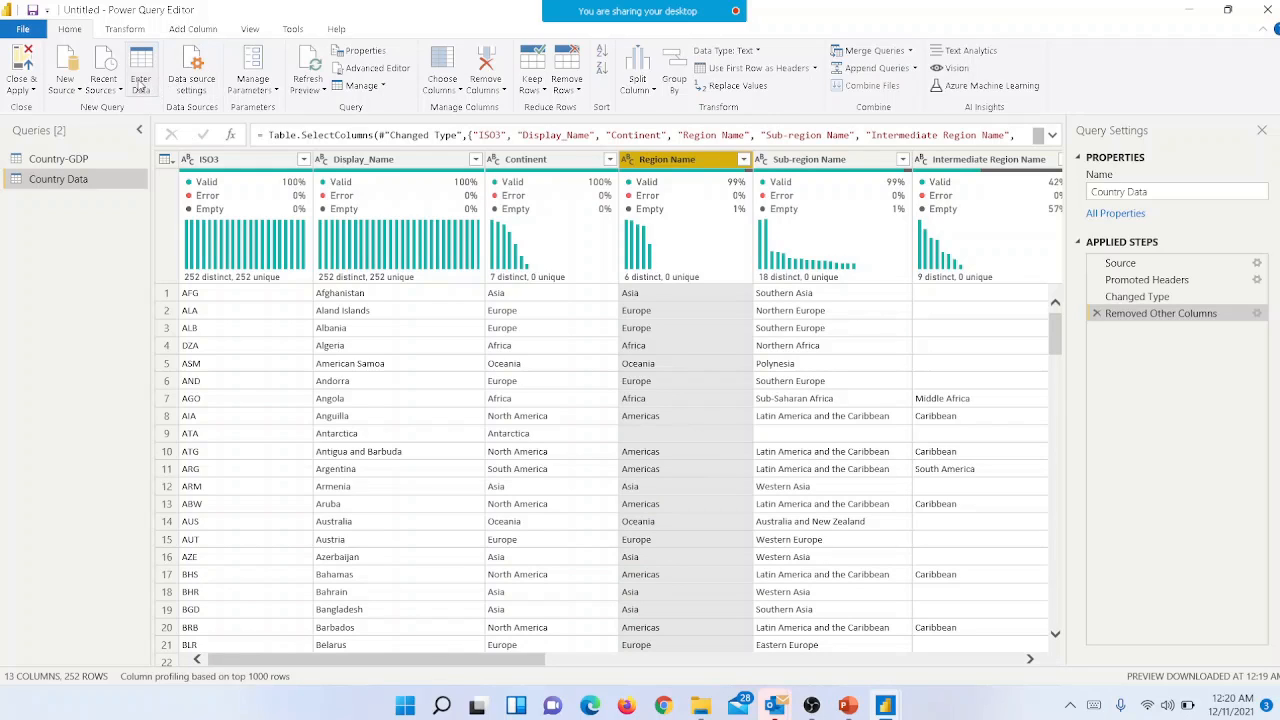
Replace the empty values in the Region Name column with Other
{"action": "left_click", "coordinate": [125, 30]}
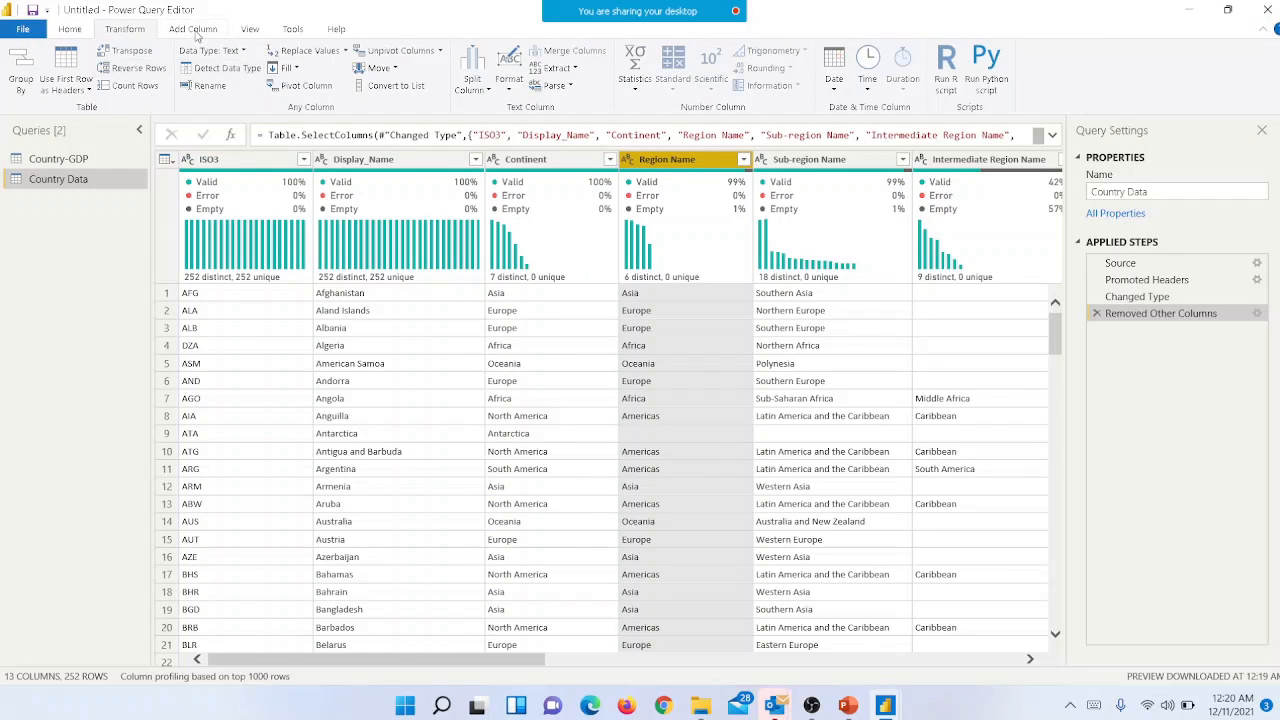
{"action": "left_click", "coordinate": [172, 32]}
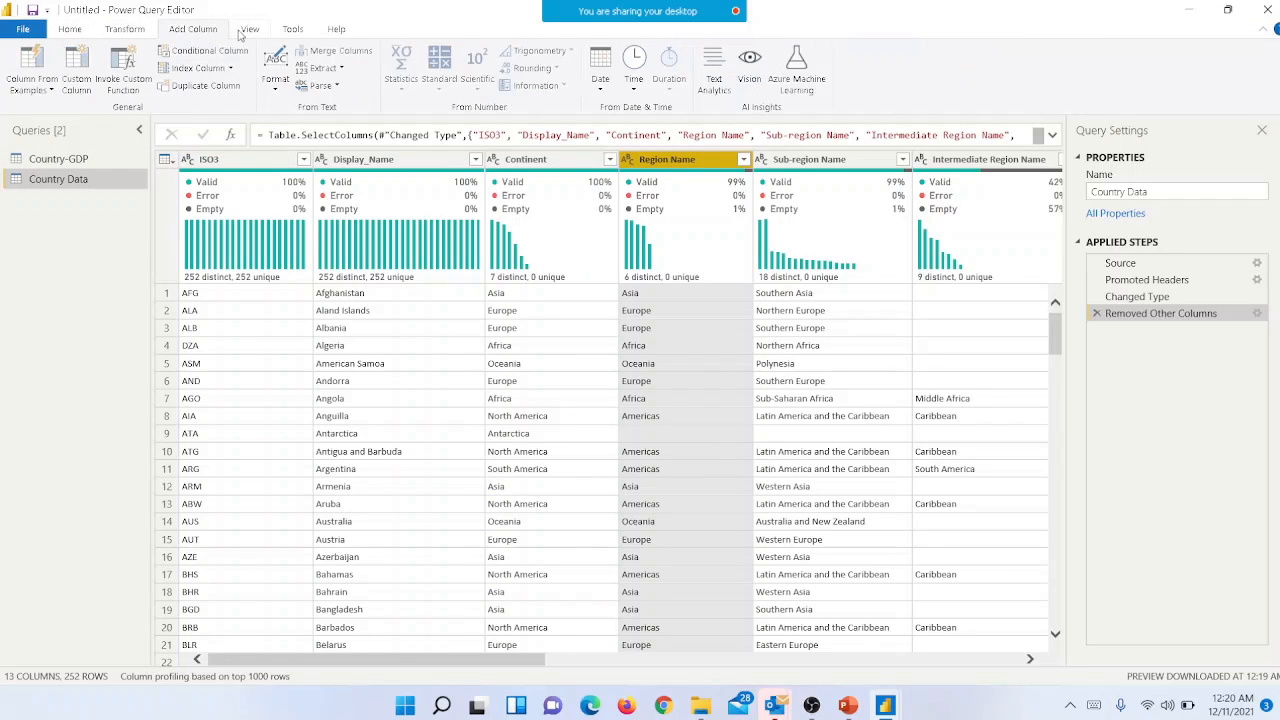
{"action": "left_click", "coordinate": [136, 34]}
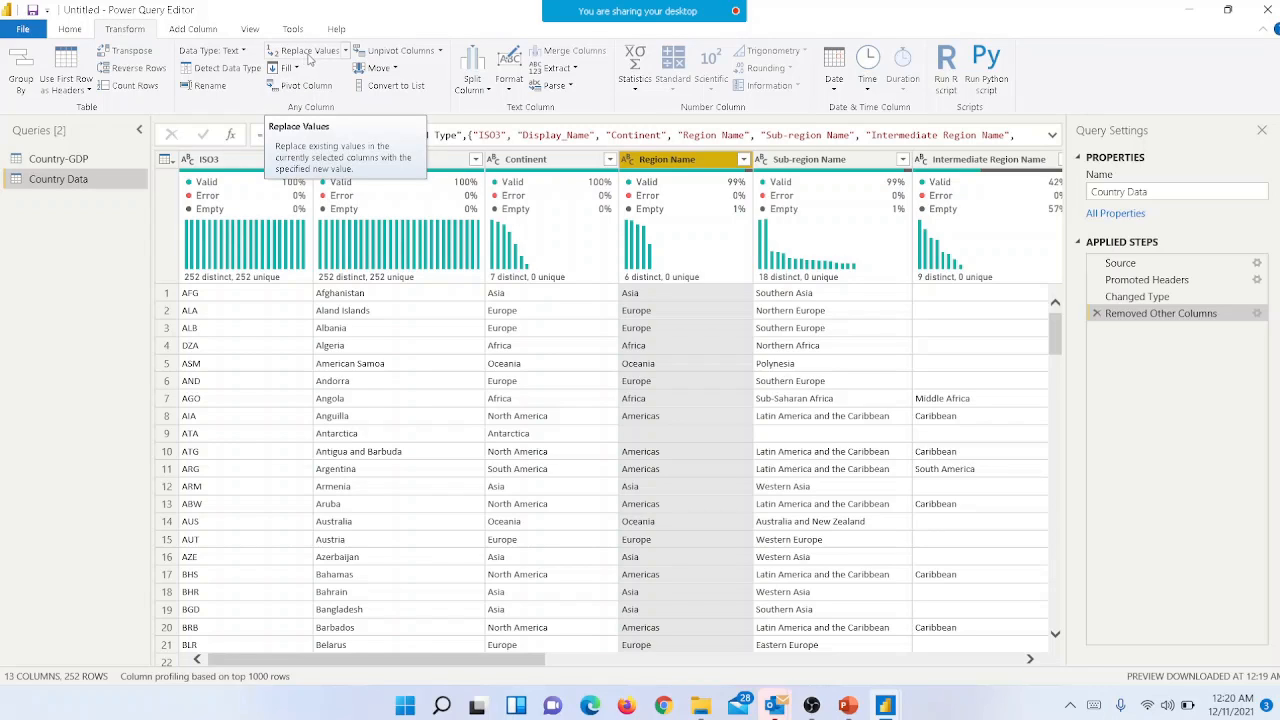
{"action": "left_click", "coordinate": [346, 51]}
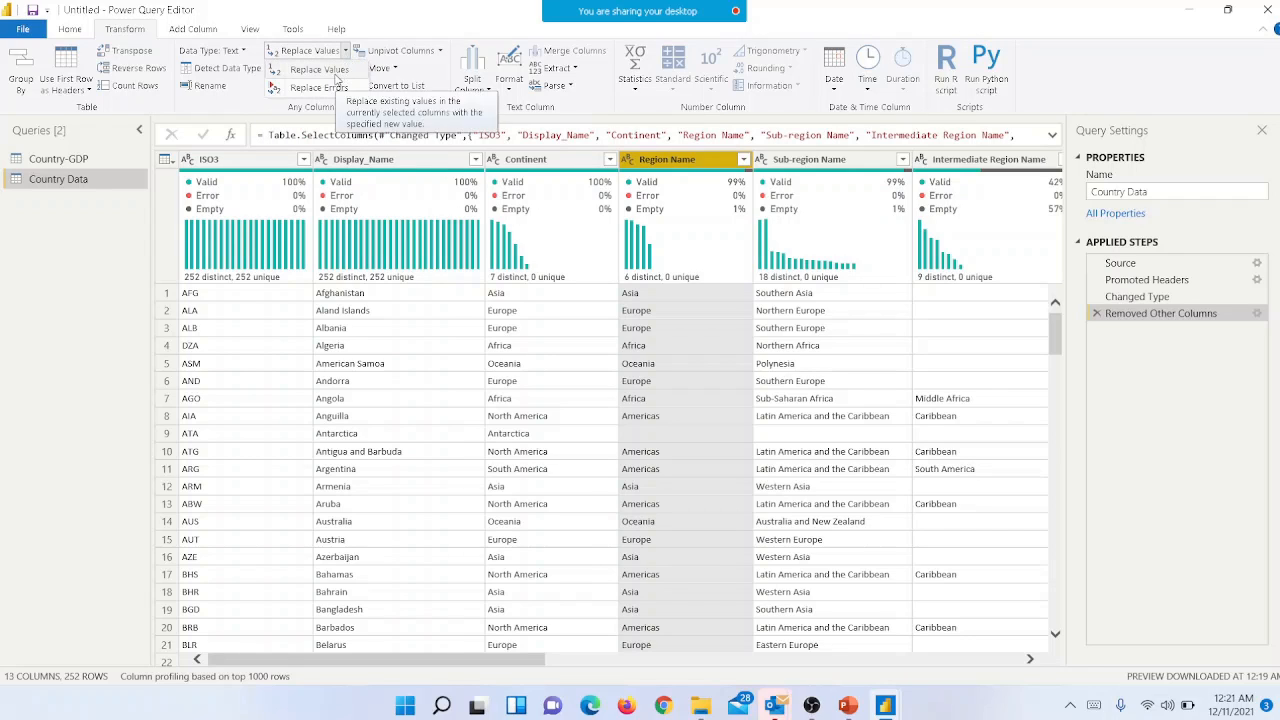
{"action": "left_click", "coordinate": [346, 76]}
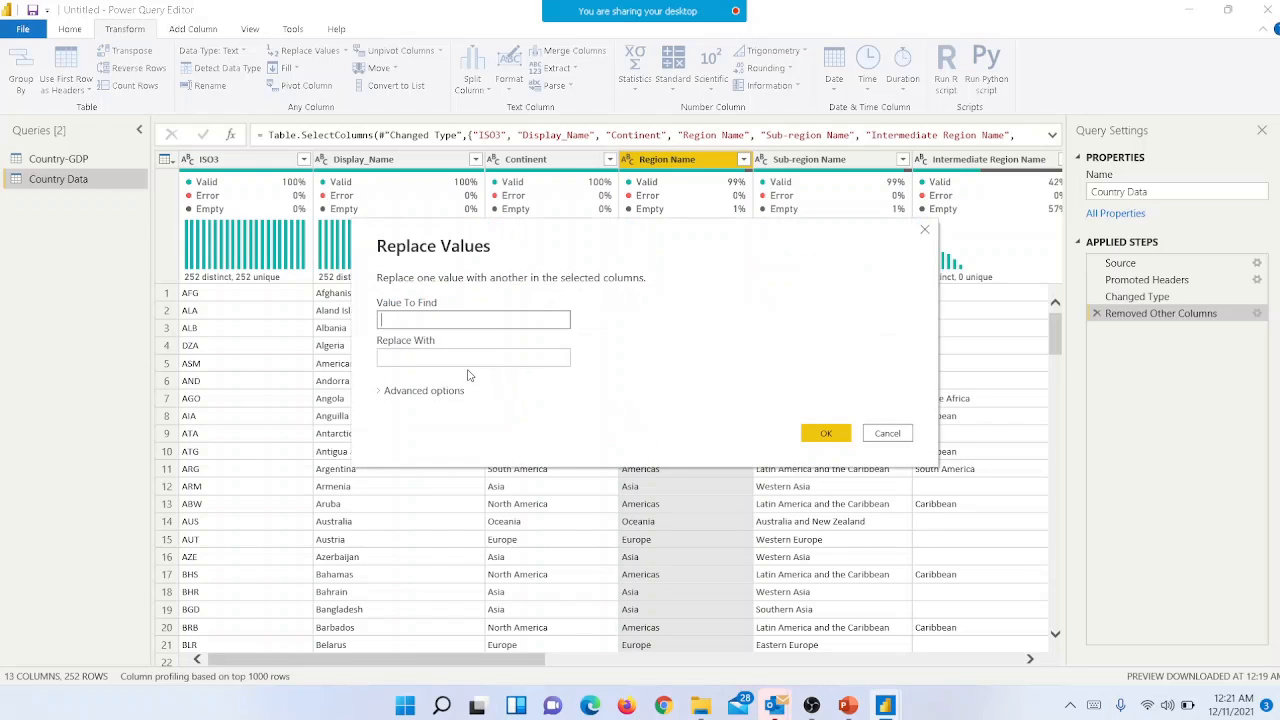
{"action": "left_click", "coordinate": [448, 356]}
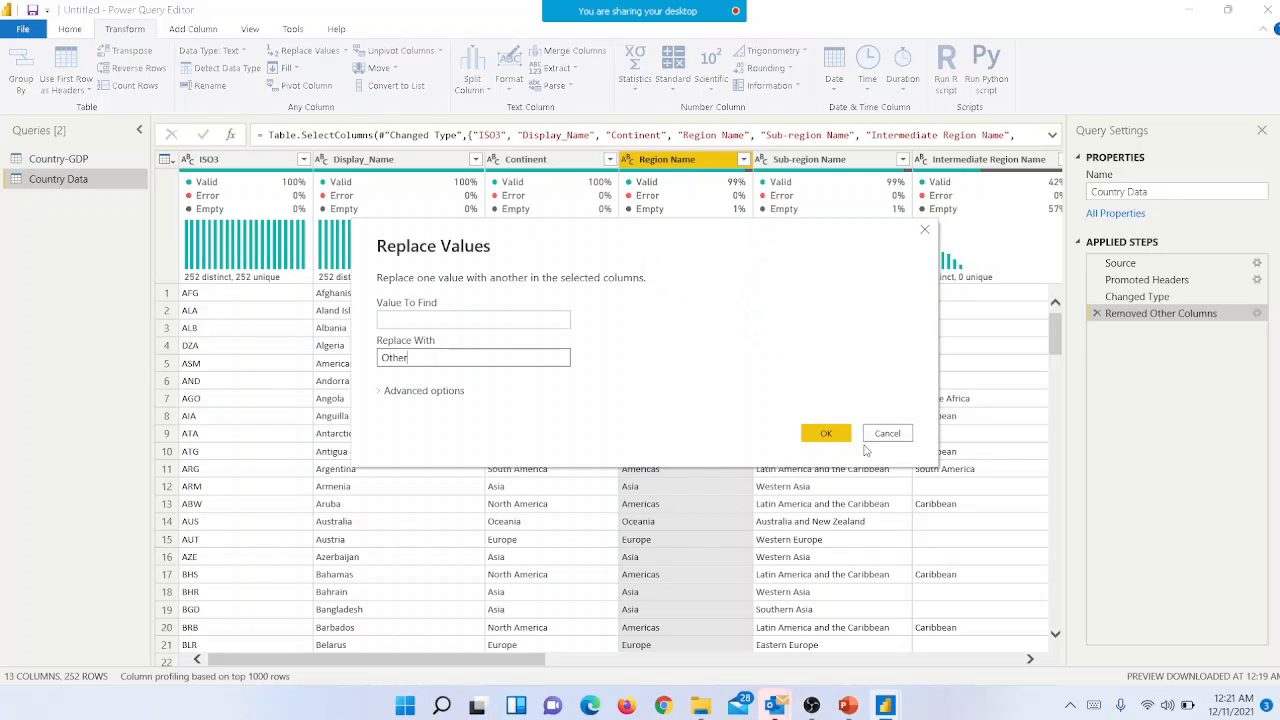
{"action": "left_click", "coordinate": [825, 436]}
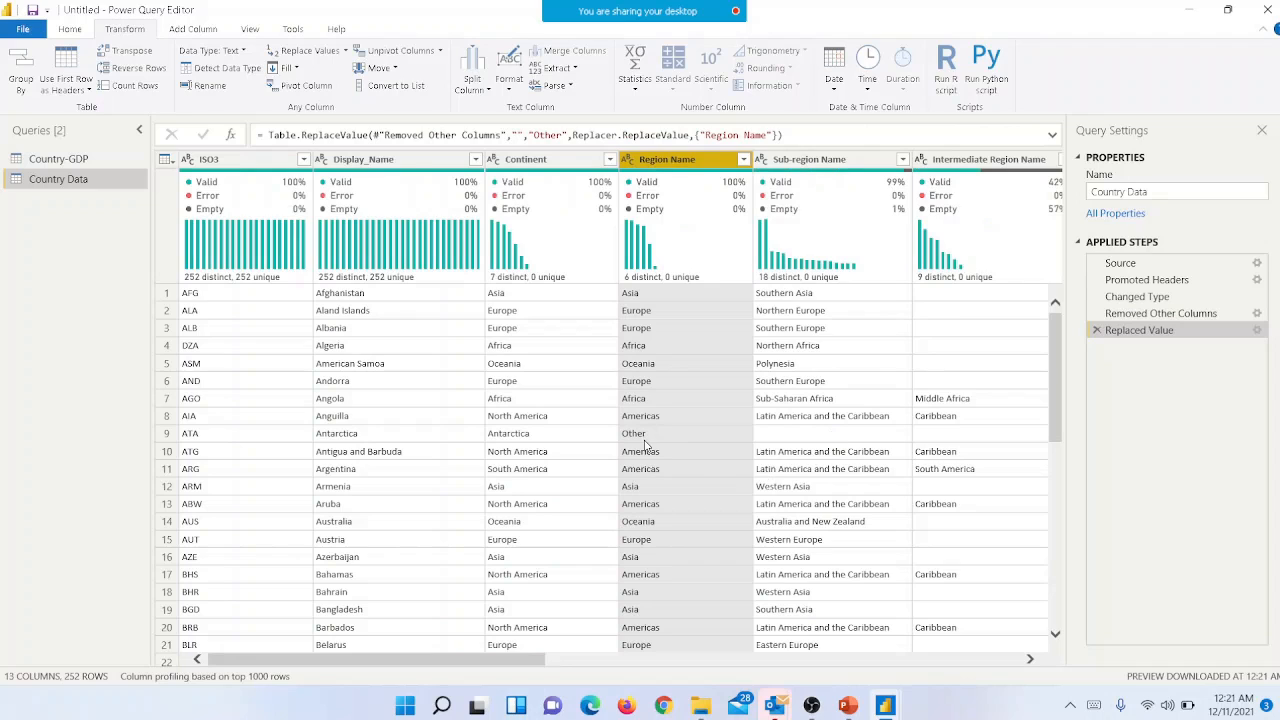
Check the Region Name column's list of distinct values after the replacement, without filtering it
{"action": "left_click", "coordinate": [744, 160]}
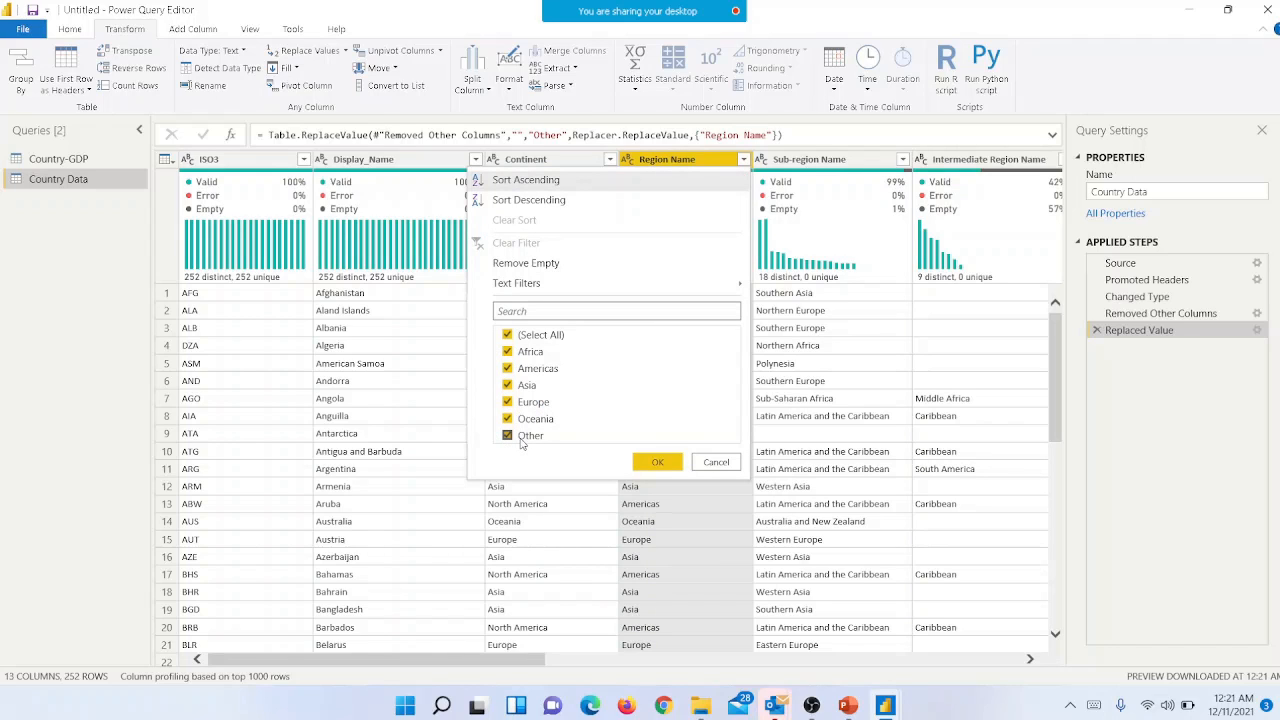
{"action": "left_click", "coordinate": [714, 465]}
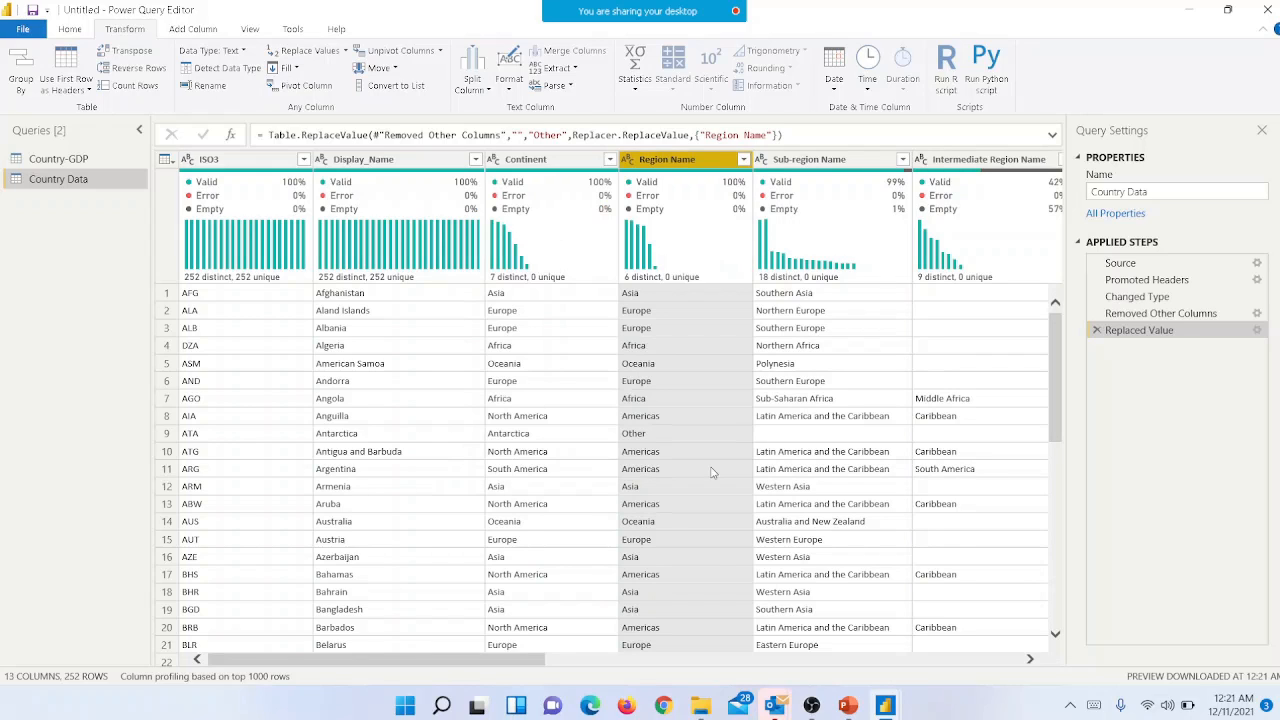
{"action": "left_click", "coordinate": [708, 389]}
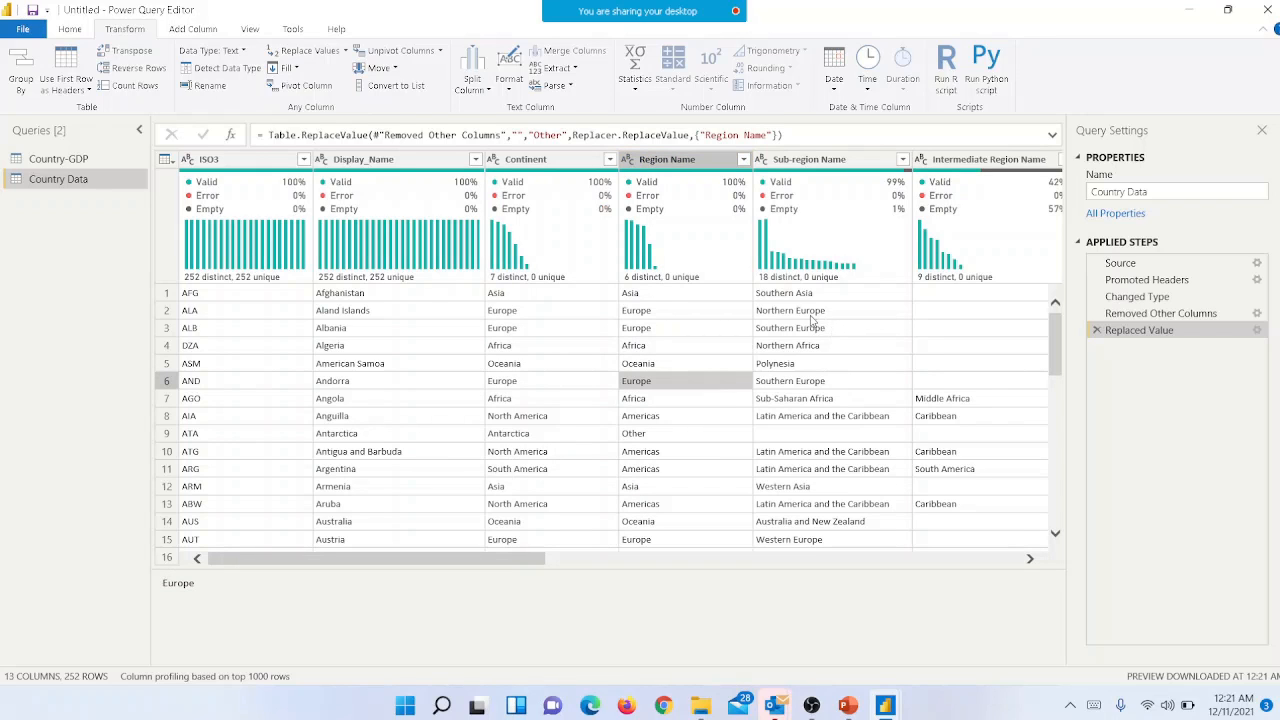
Replace the empty values in the Sub-region Name column with Other
{"action": "left_click", "coordinate": [810, 162]}
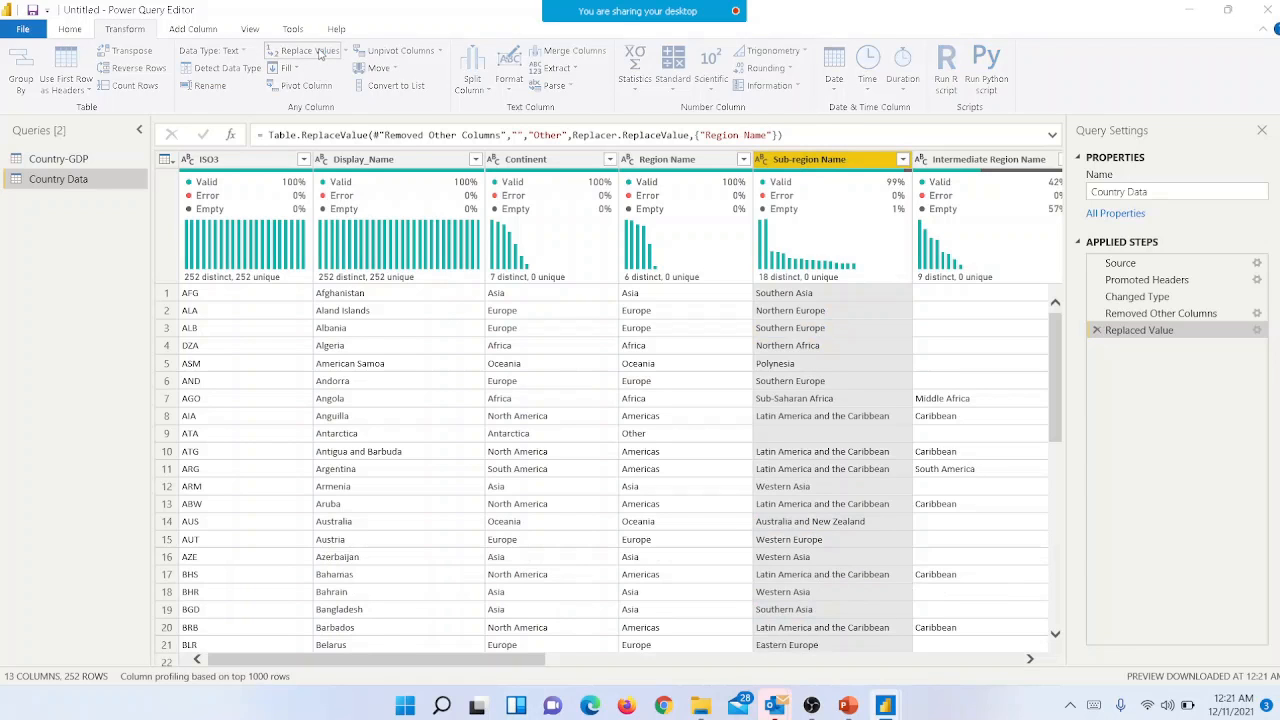
{"action": "left_click", "coordinate": [320, 52]}
{"action": "left_click", "coordinate": [501, 357]}
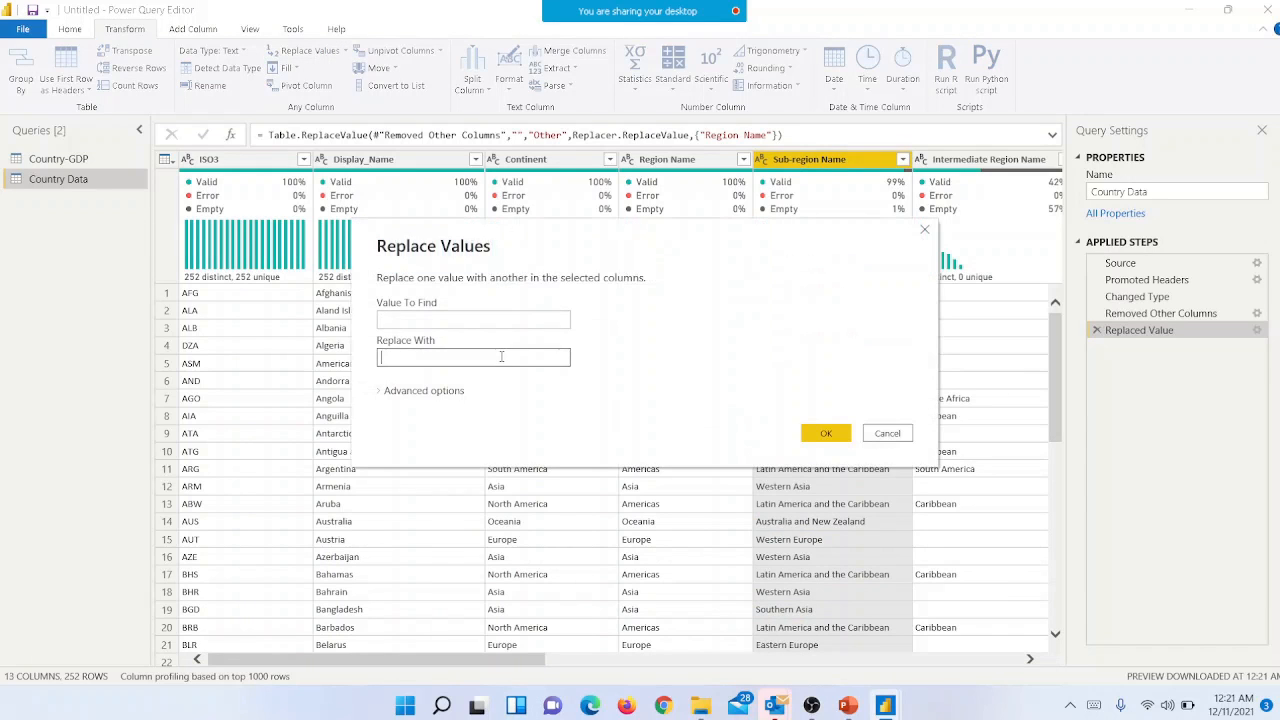
{"action": "type", "text": "Other"}
{"action": "left_click_drag", "start_coordinate": [525, 228], "coordinate": [404, 137]}
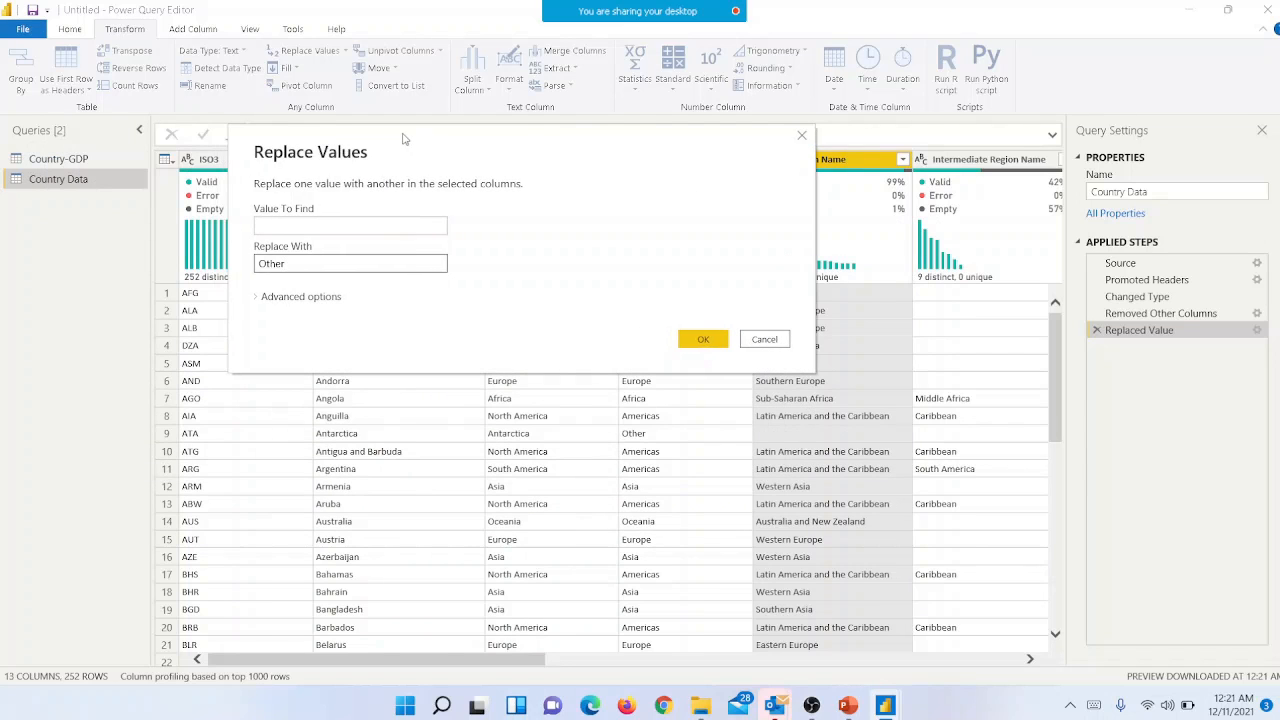
{"action": "left_click", "coordinate": [699, 340]}
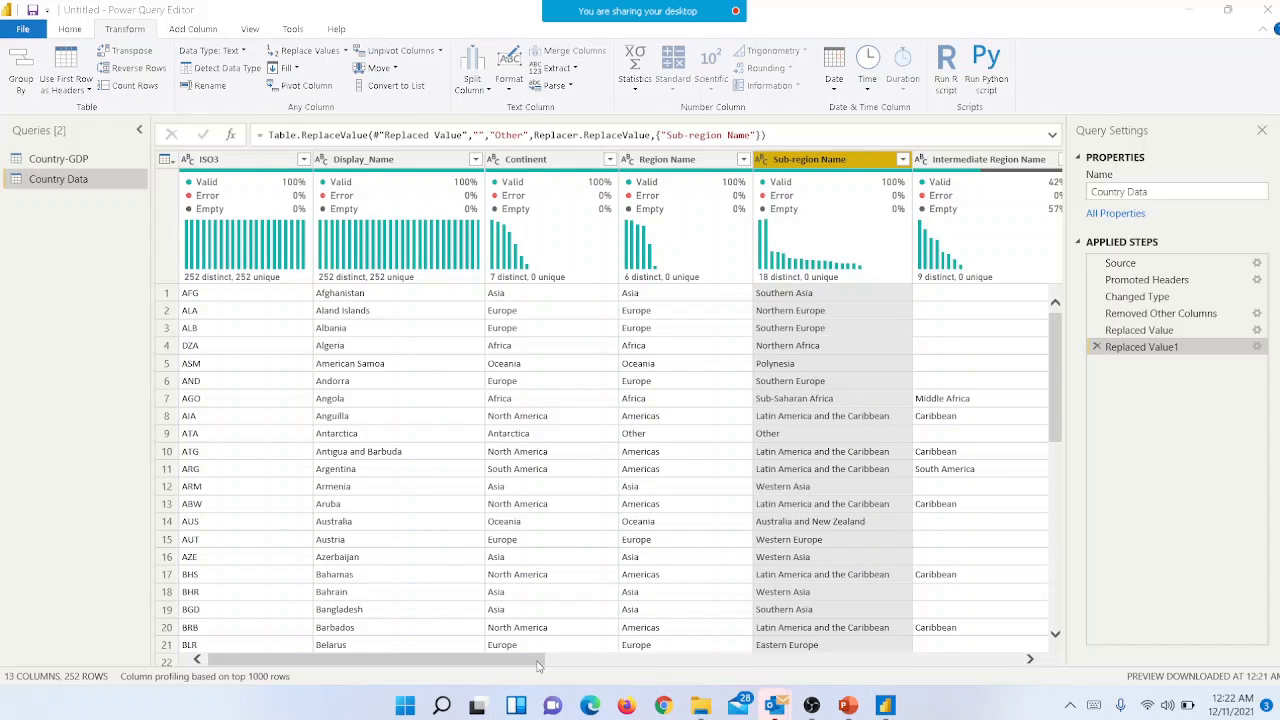
Examine the remaining columns from Status through Population, including the small island, land locked and least developed country flags
{"action": "left_click", "coordinate": [805, 662]}
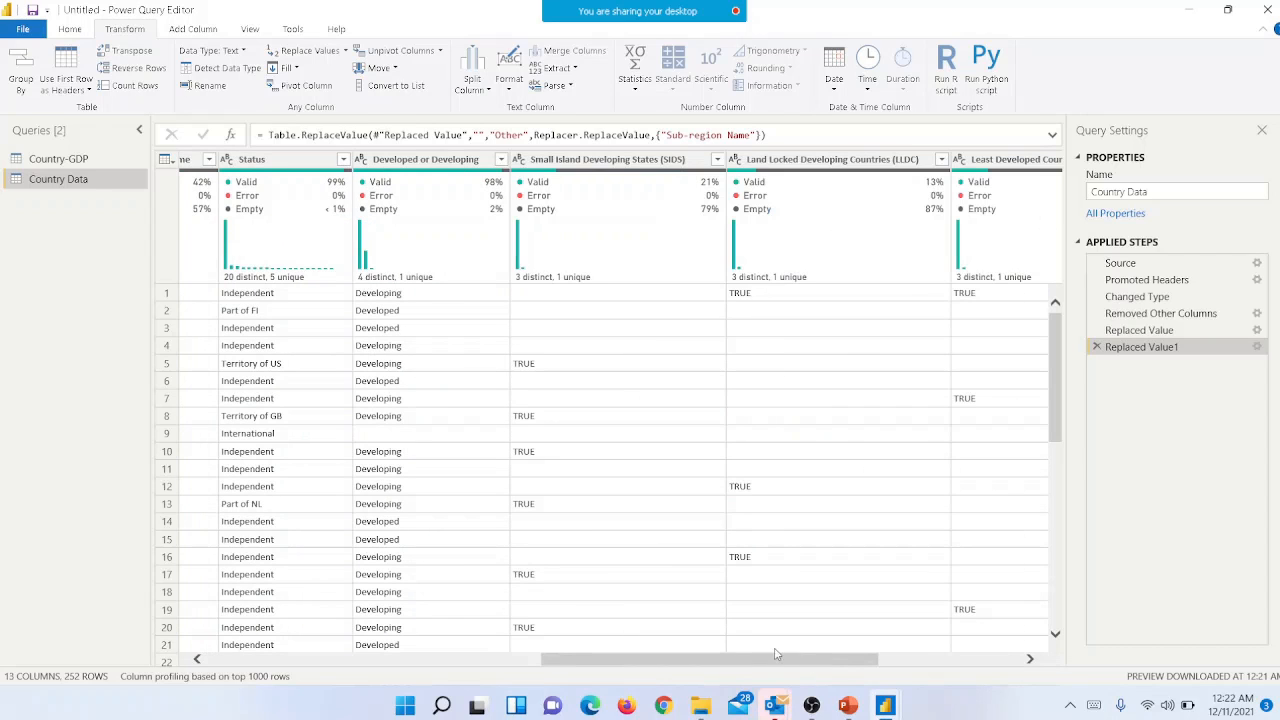
{"action": "left_click", "coordinate": [565, 370]}
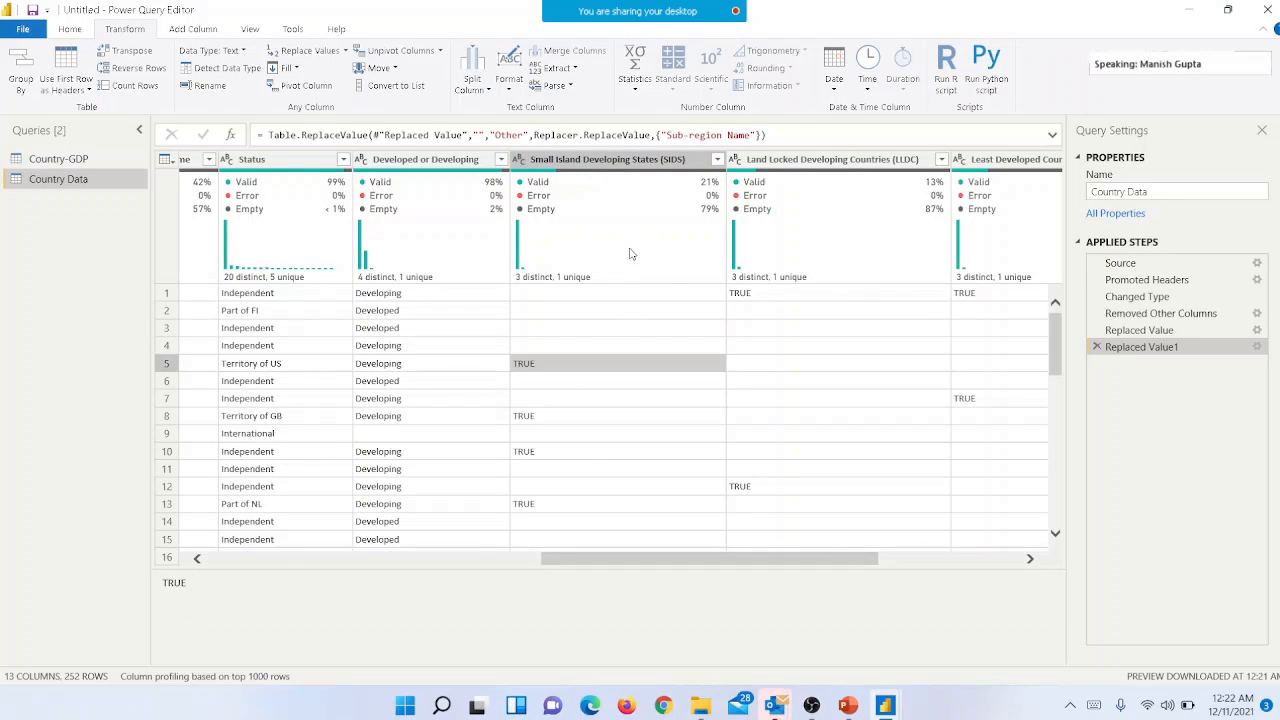
{"action": "mouse_move", "coordinate": [628, 258]}
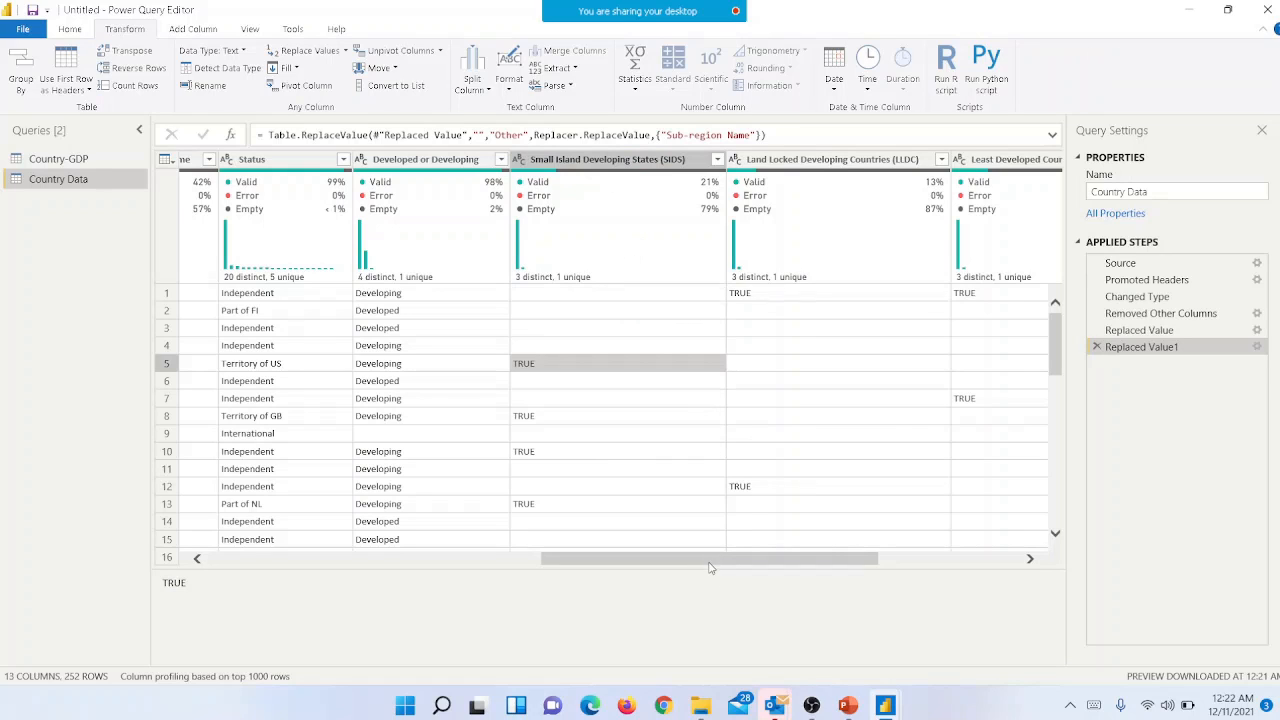
{"action": "left_click_drag", "start_coordinate": [711, 560], "coordinate": [916, 574]}
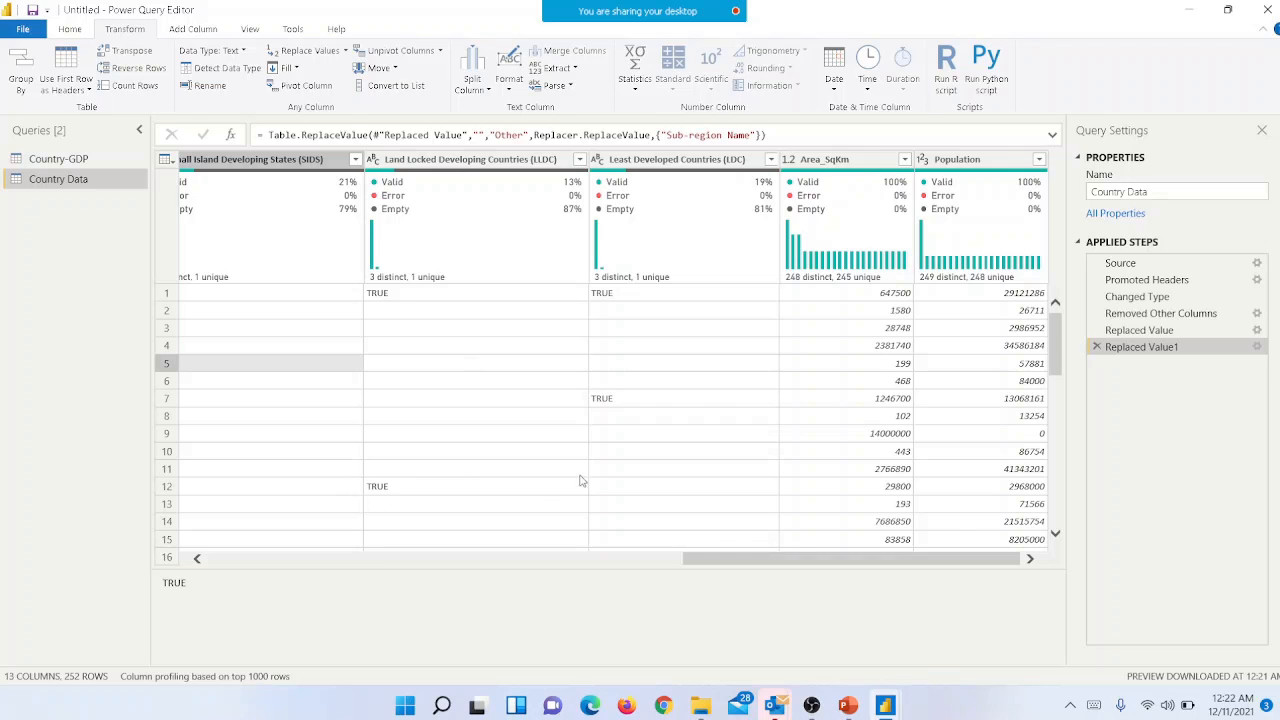
{"action": "left_click_drag", "start_coordinate": [765, 558], "coordinate": [723, 528]}
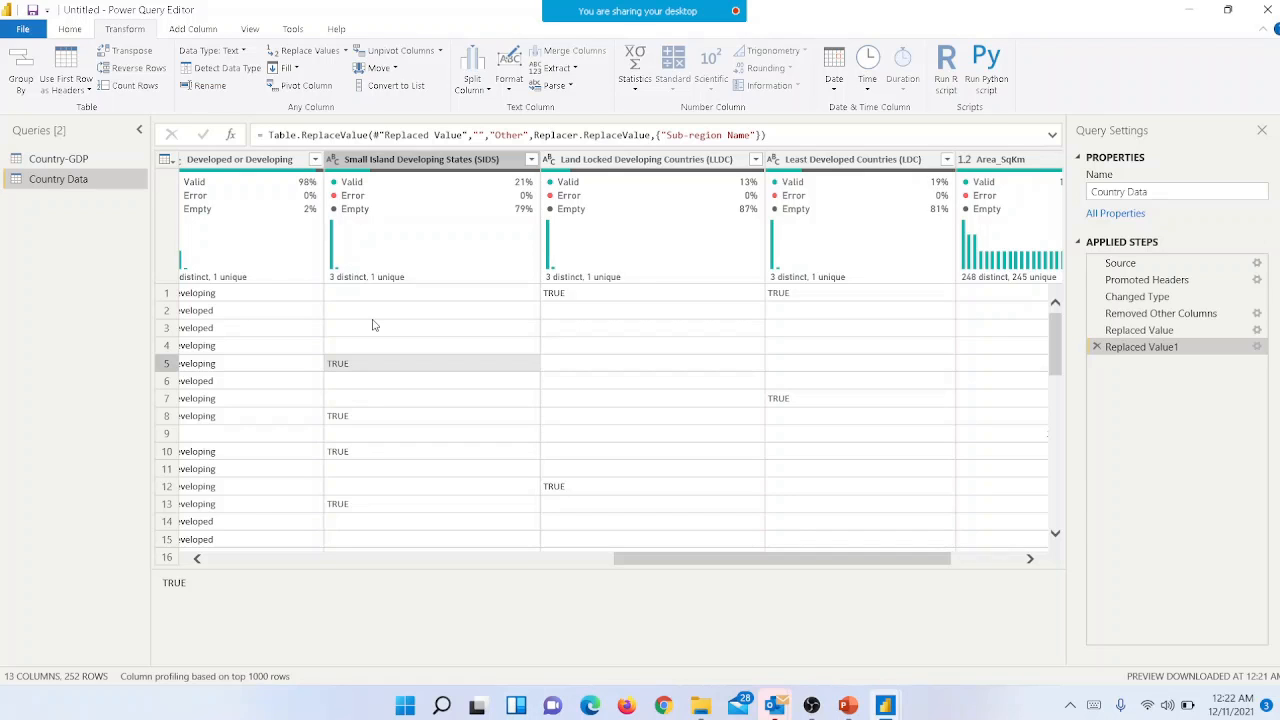
{"action": "left_click_drag", "start_coordinate": [688, 564], "coordinate": [772, 563]}
{"action": "left_click_drag", "start_coordinate": [851, 558], "coordinate": [854, 558]}
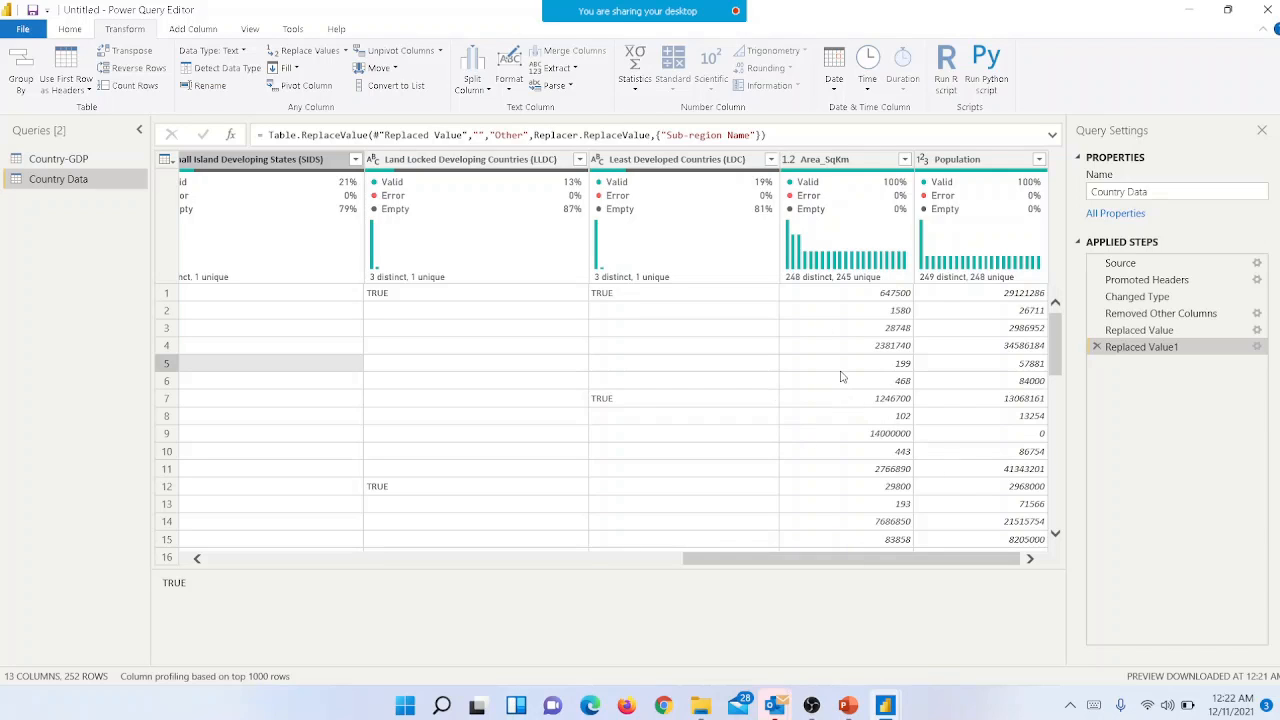
{"action": "left_click_drag", "start_coordinate": [781, 558], "coordinate": [930, 527]}
{"action": "left_click_drag", "start_coordinate": [870, 560], "coordinate": [3, 525]}
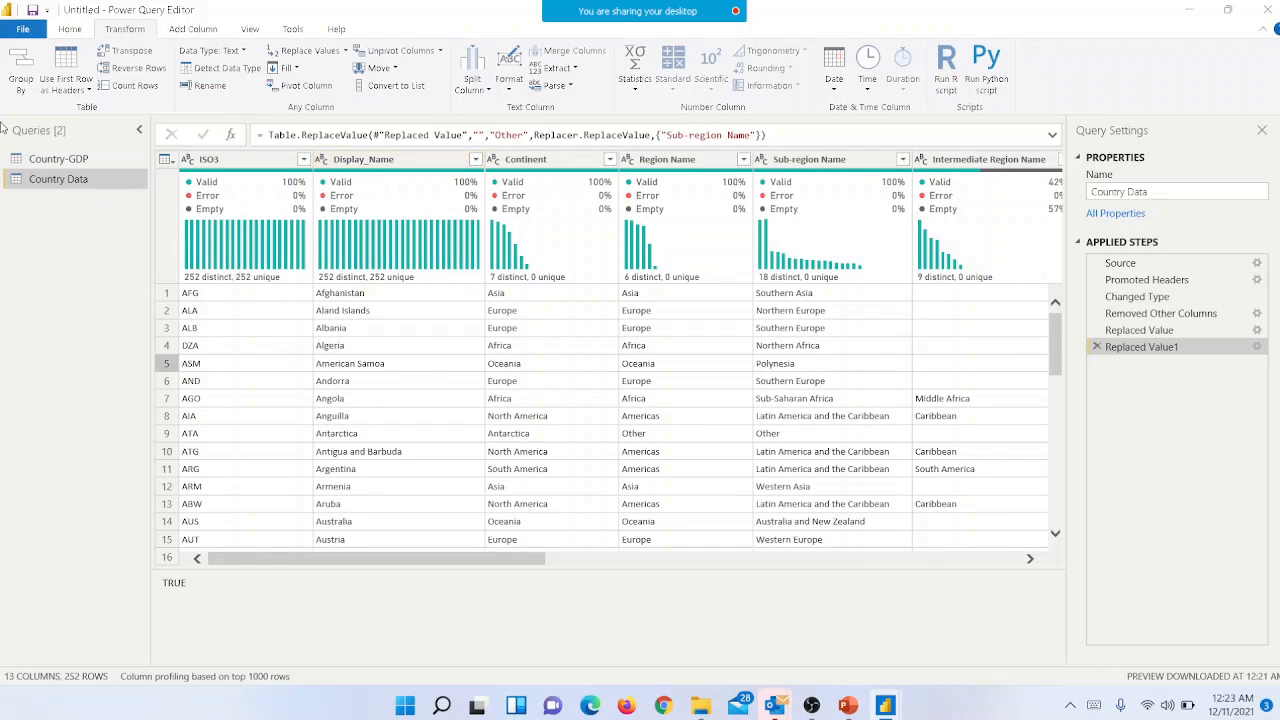
Close the query editor with the changes applied and collapse the Country-GDP table in the field list
{"action": "left_click", "coordinate": [58, 28]}
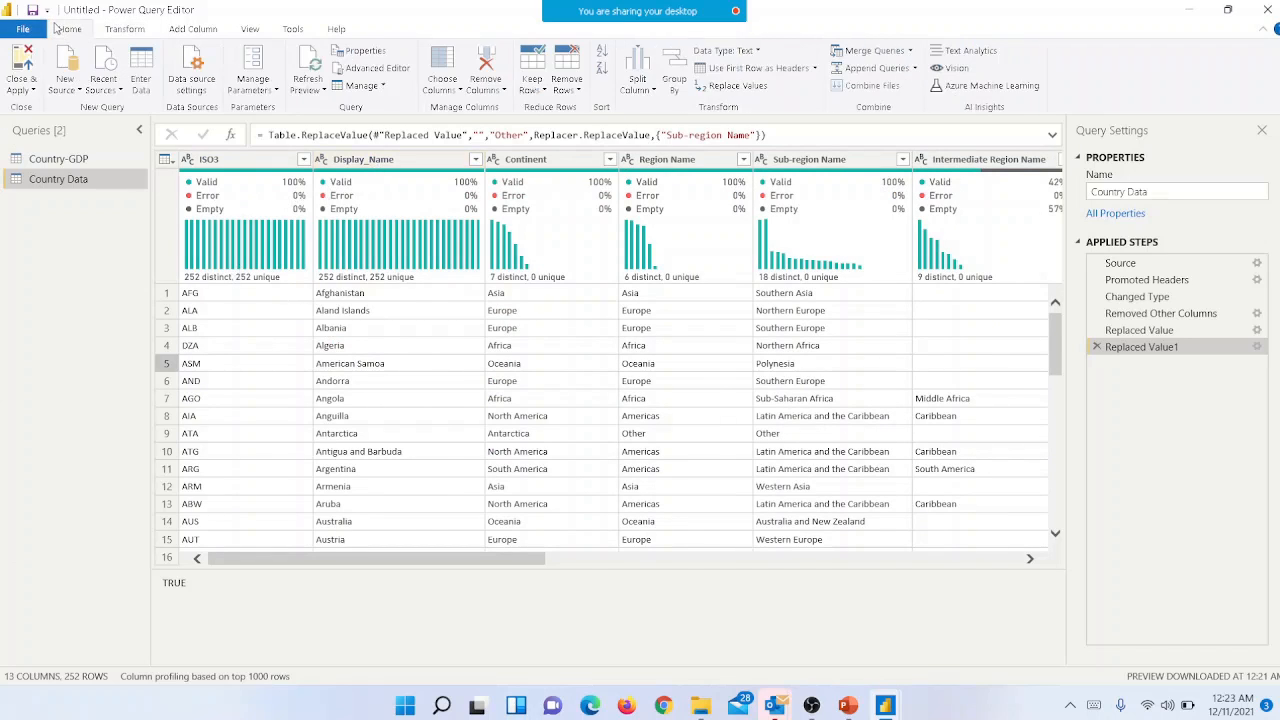
{"action": "left_click", "coordinate": [28, 90]}
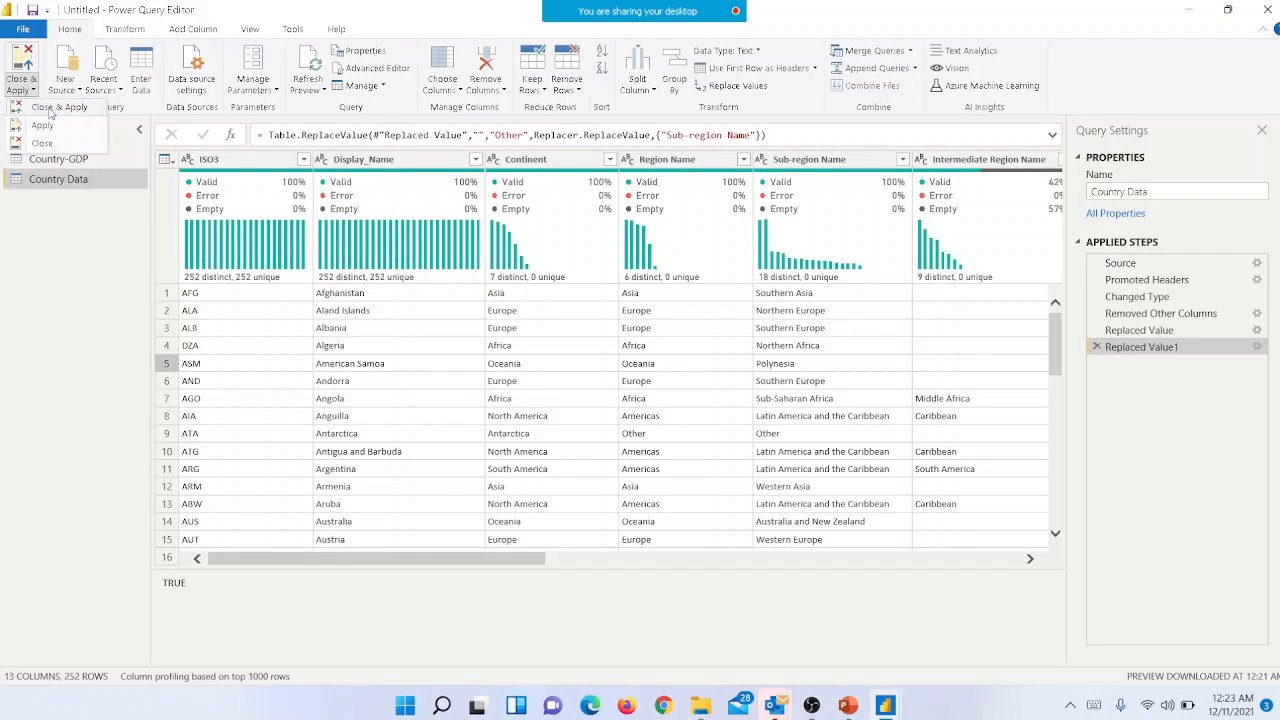
{"action": "left_click", "coordinate": [48, 108]}
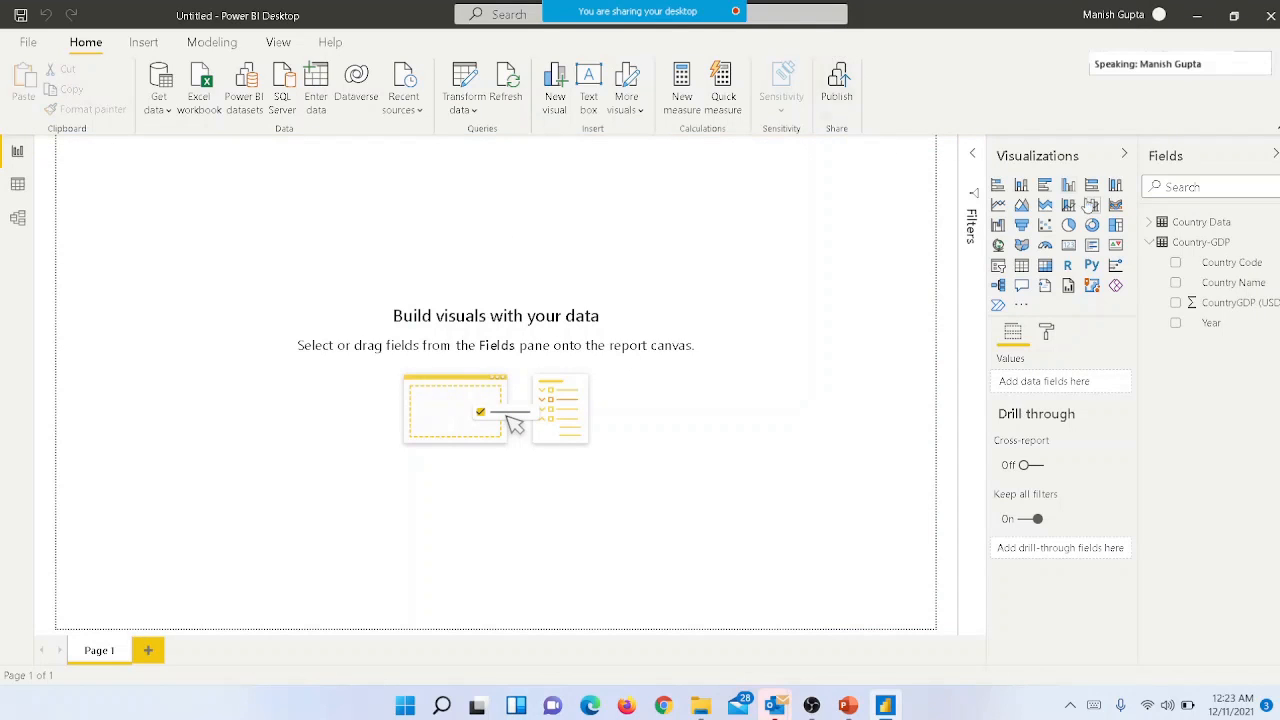
{"action": "left_click", "coordinate": [1149, 243]}
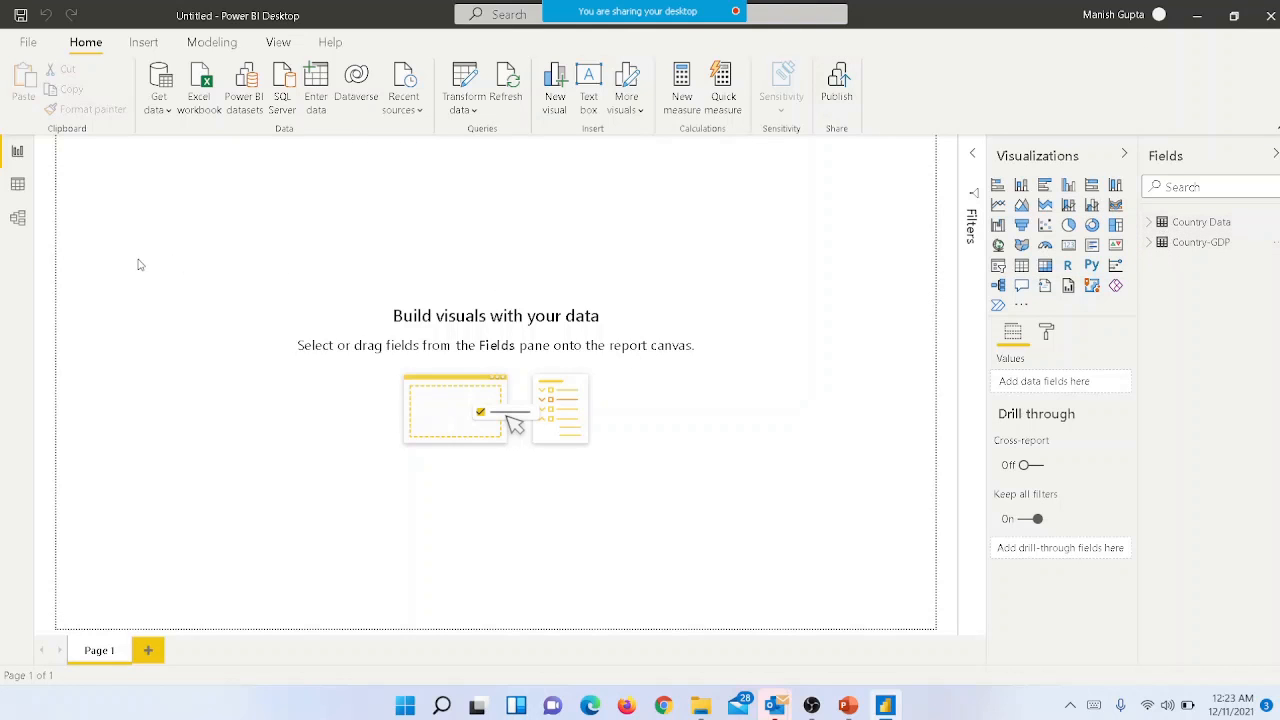
Review the data of the Country Data and Country-GDP tables, and move the Country Data card closer to Country-GDP in the model diagram
{"action": "left_click", "coordinate": [18, 185]}
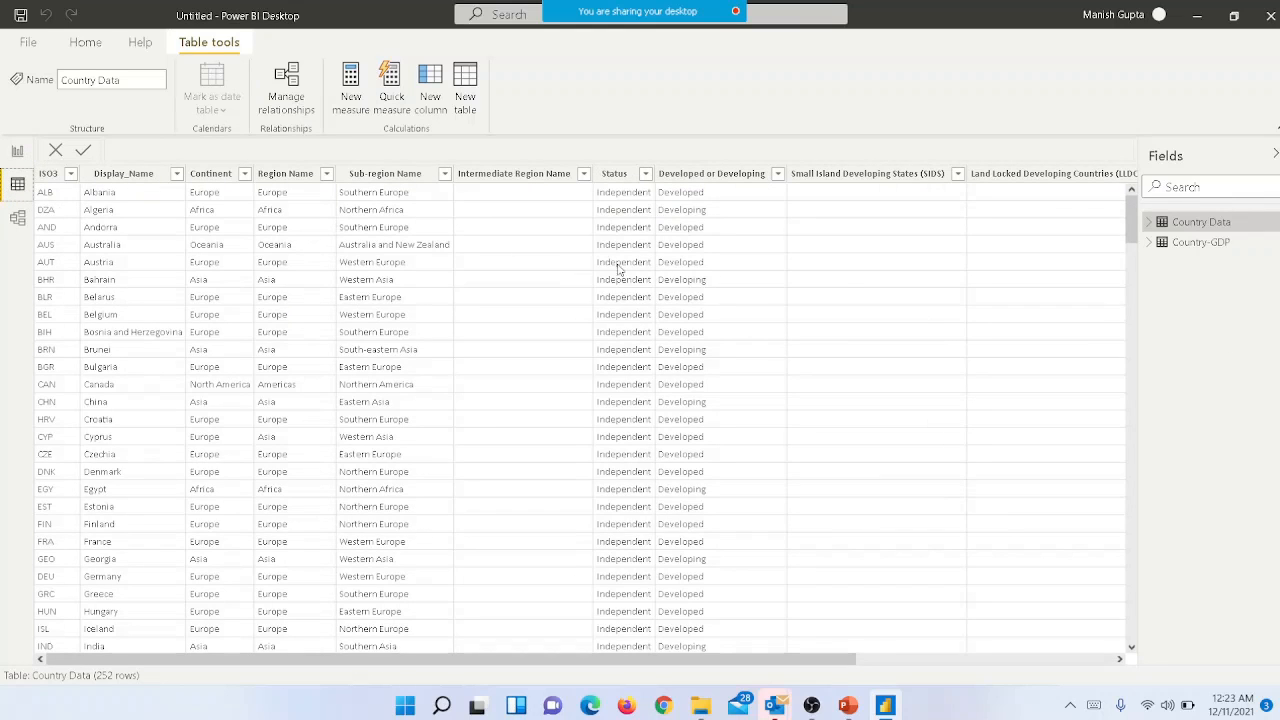
{"action": "left_click", "coordinate": [1199, 245]}
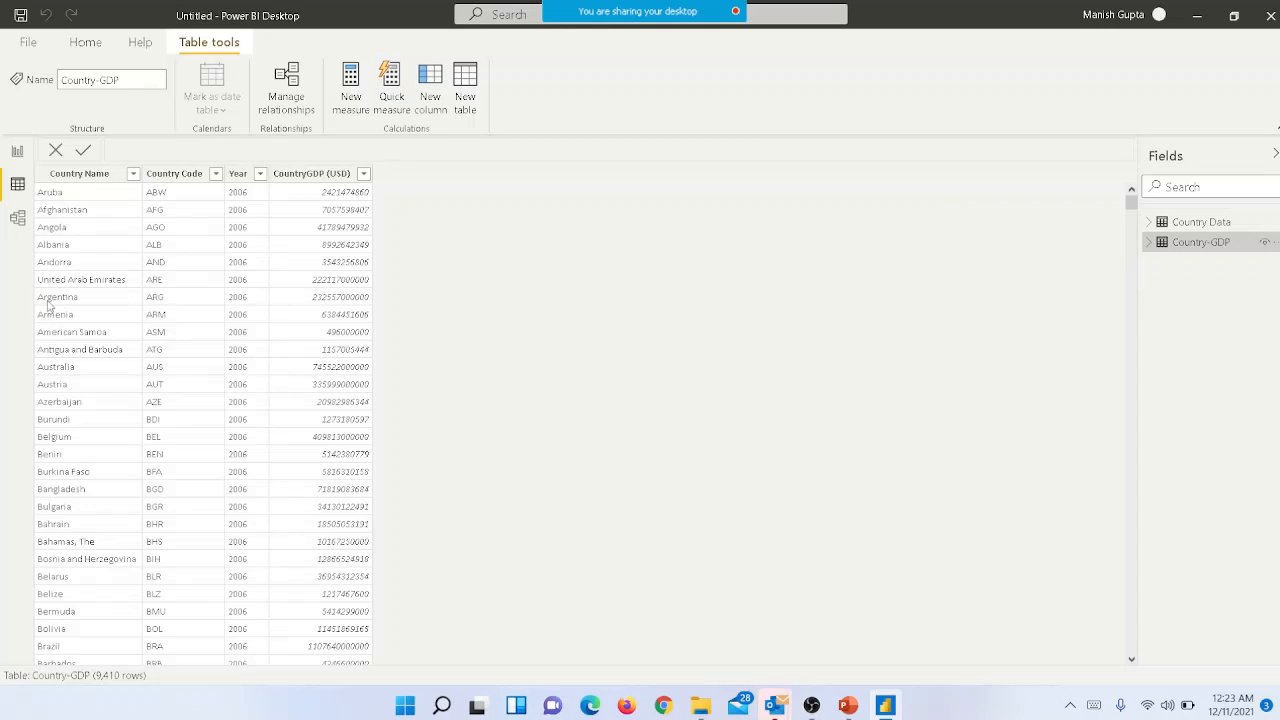
{"action": "left_click", "coordinate": [17, 219]}
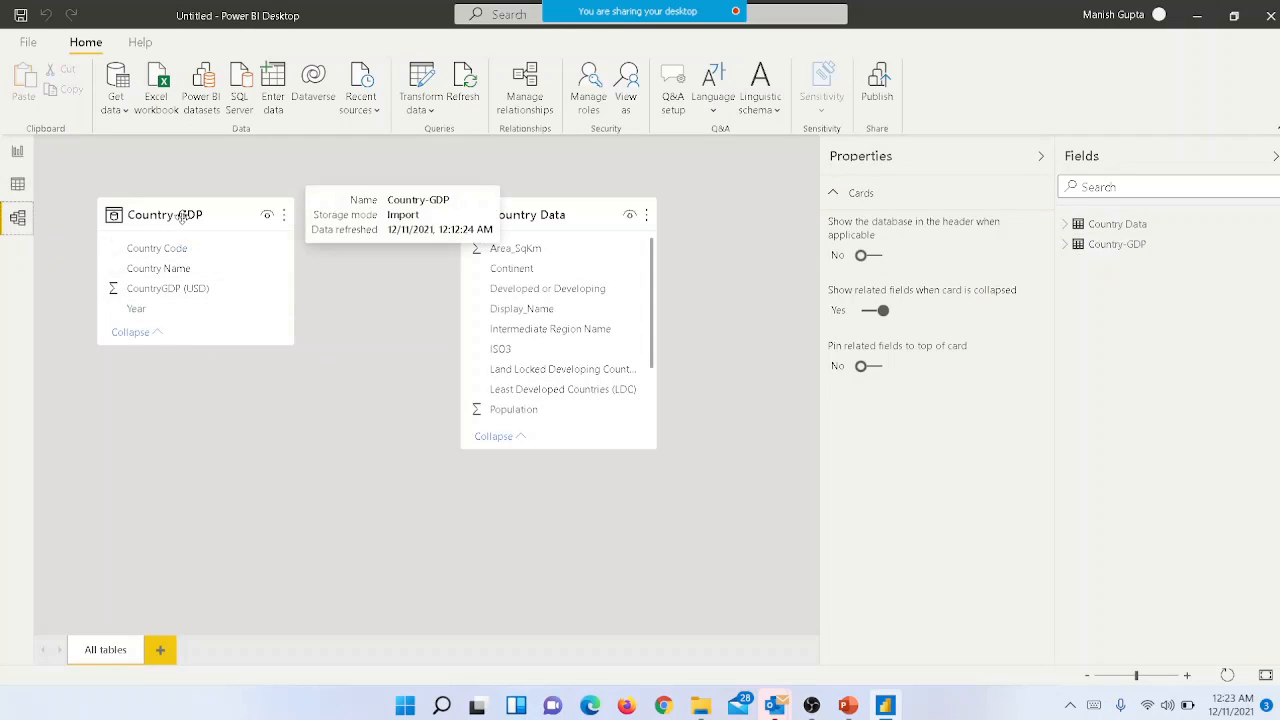
{"action": "left_click_drag", "start_coordinate": [530, 225], "coordinate": [471, 195]}
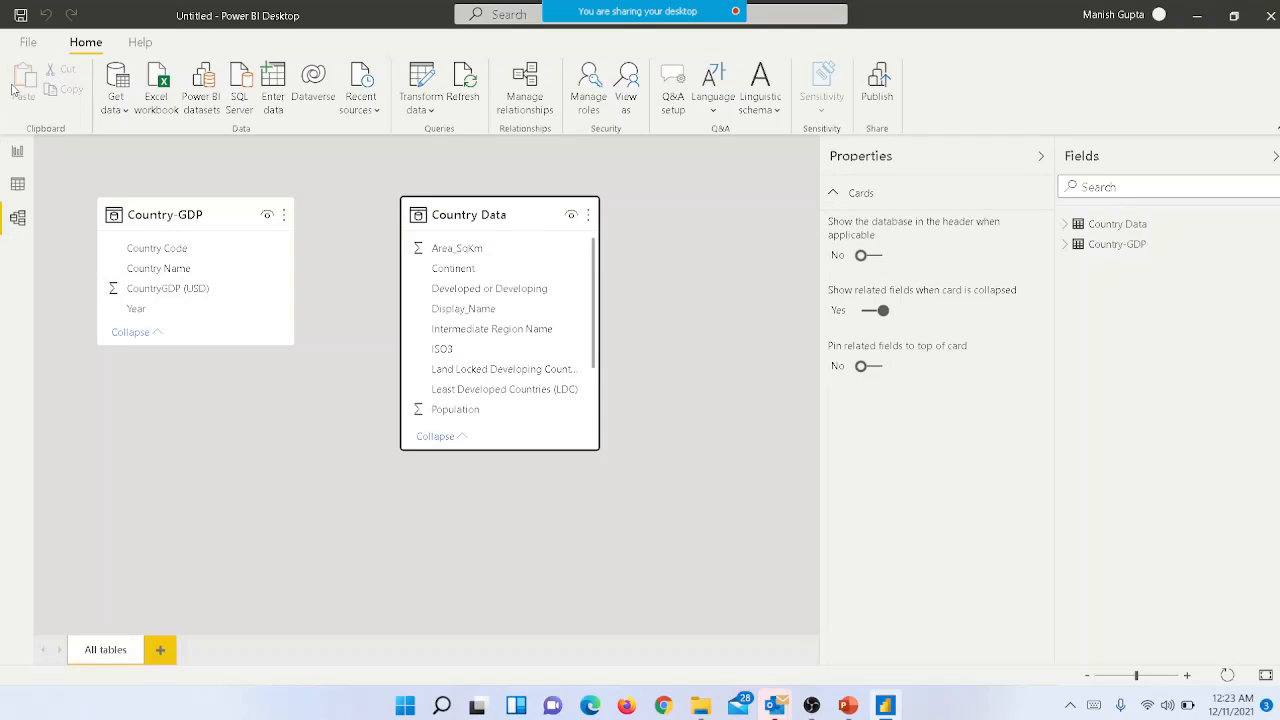
Import CountryPopulation.csv from the WDI folder as a text/CSV source and open it for transformation in Power Query
{"action": "left_click", "coordinate": [16, 152]}
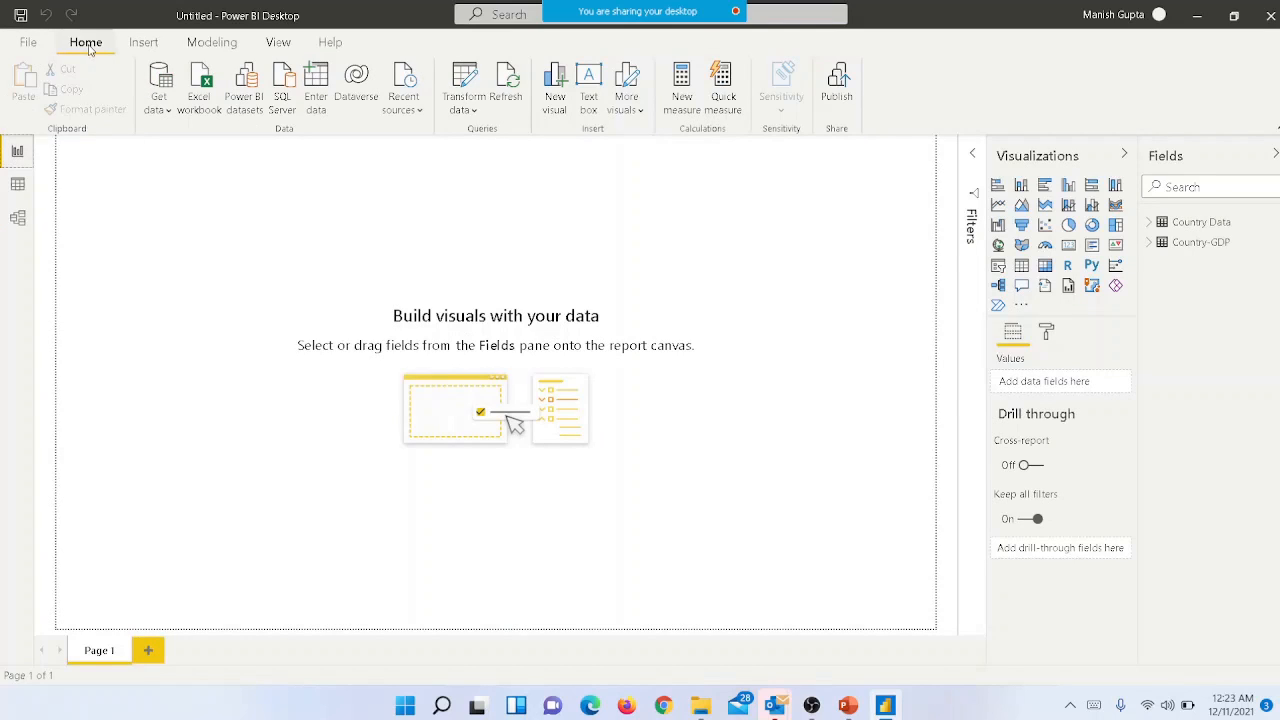
{"action": "left_click", "coordinate": [163, 114]}
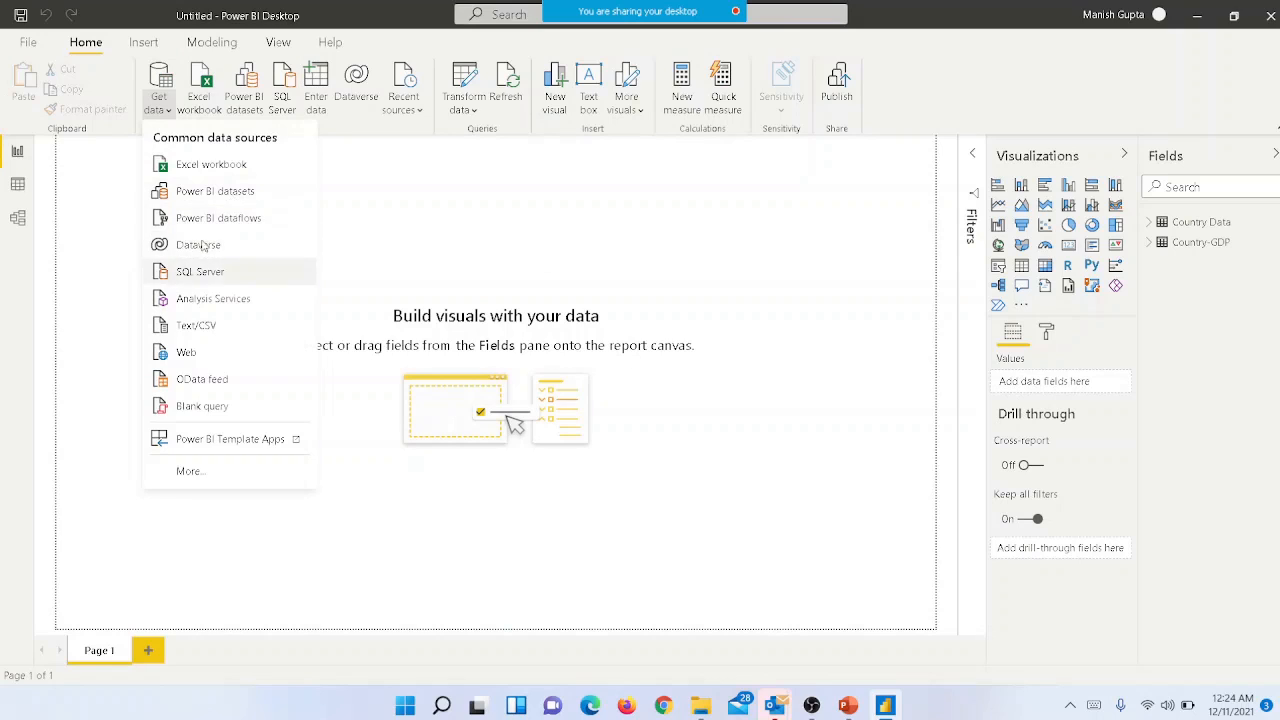
{"action": "left_click", "coordinate": [229, 330]}
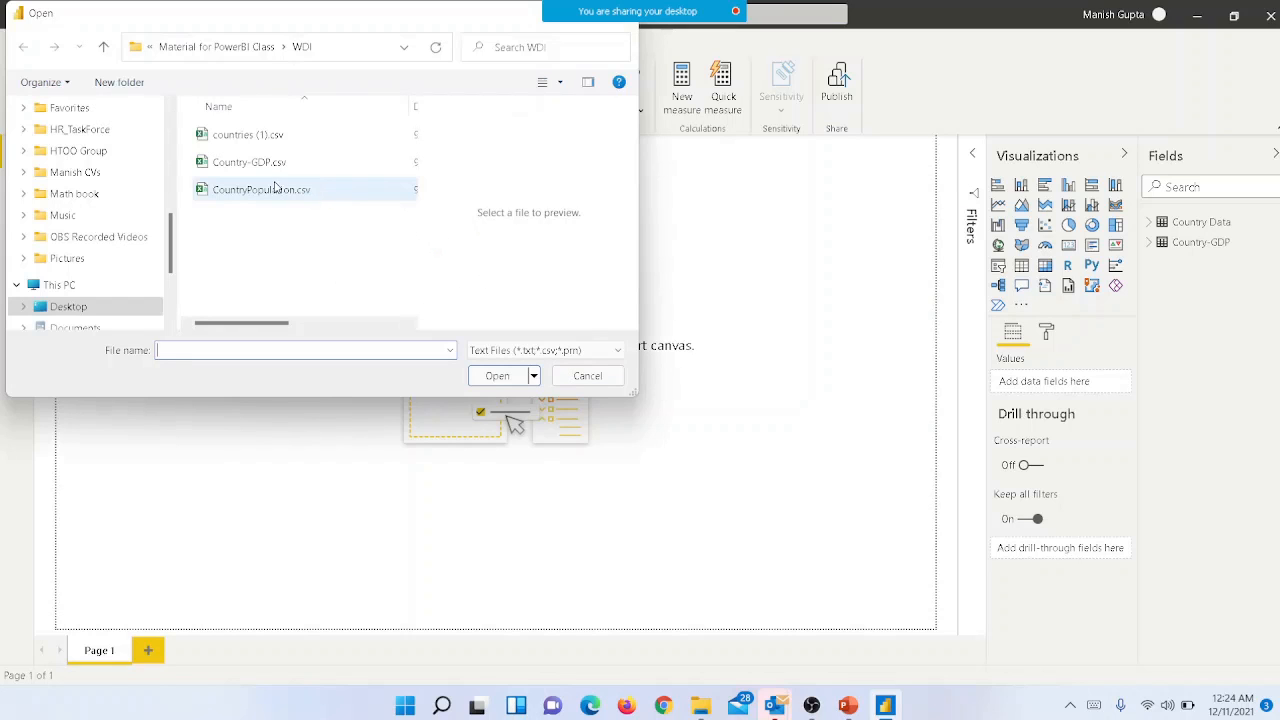
{"action": "left_click", "coordinate": [266, 192]}
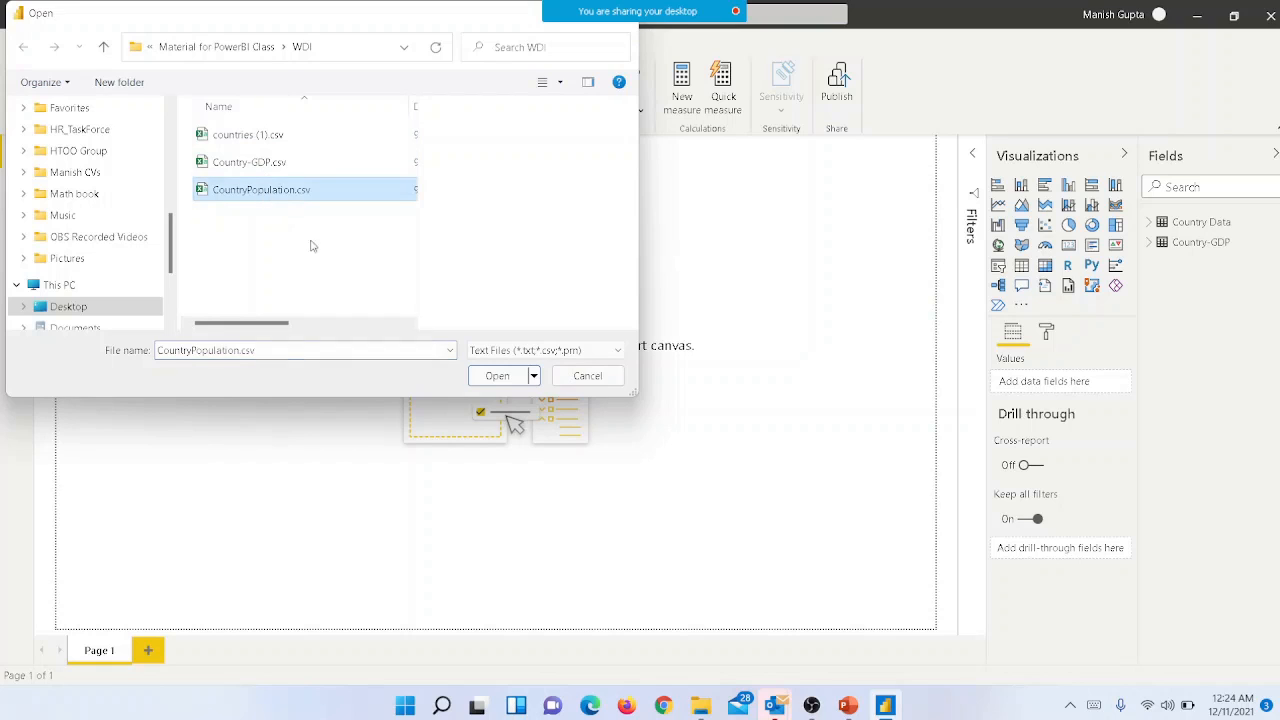
{"action": "left_click", "coordinate": [500, 378]}
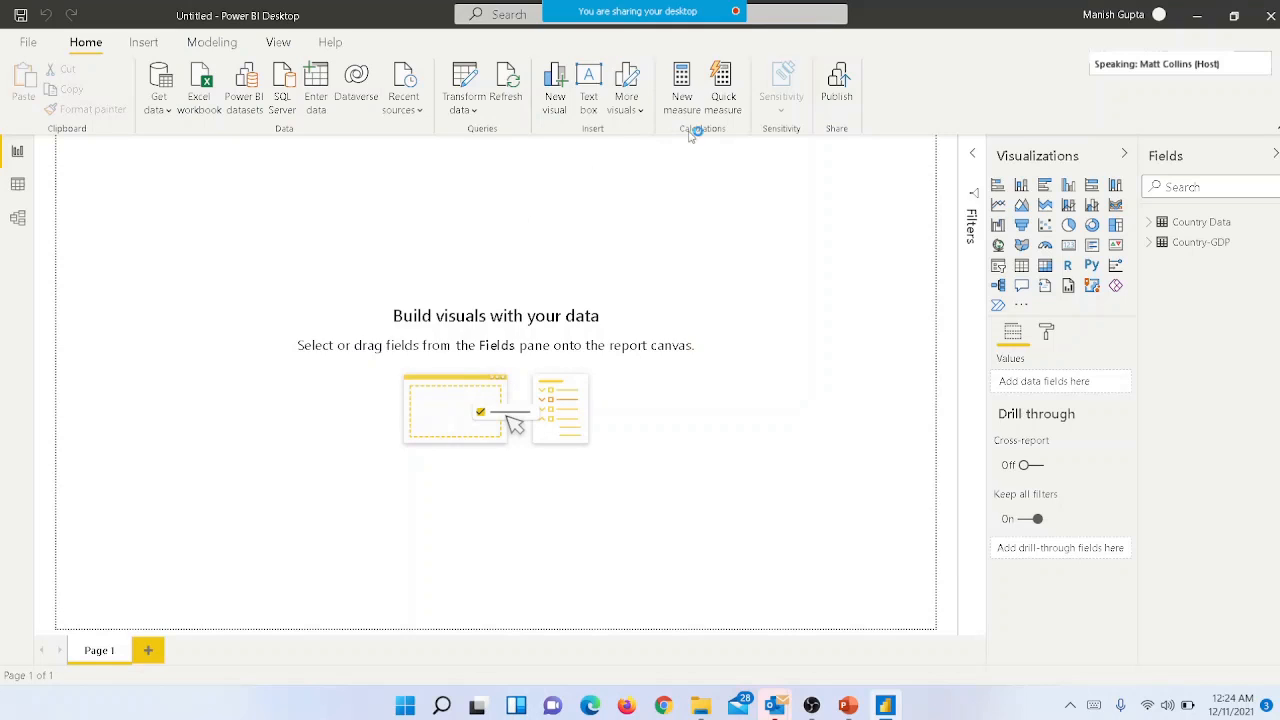
{"action": "mouse_move", "coordinate": [610, 5]}
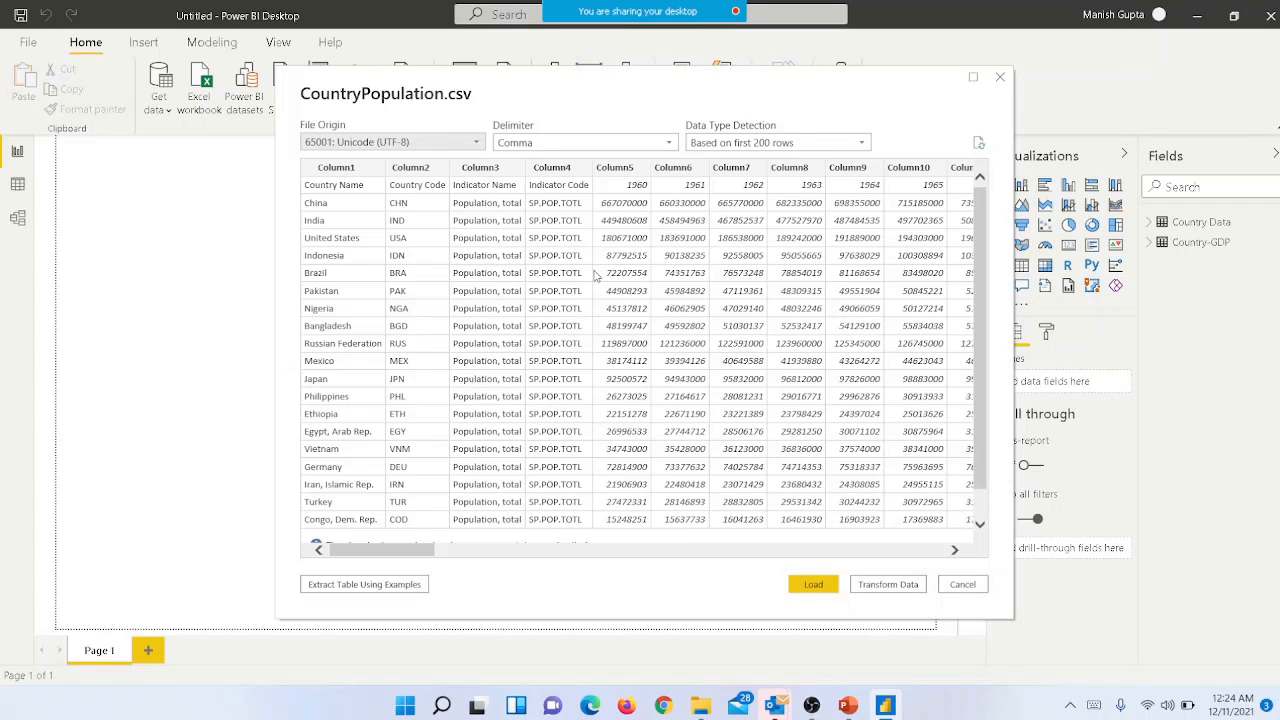
{"action": "left_click", "coordinate": [885, 585]}
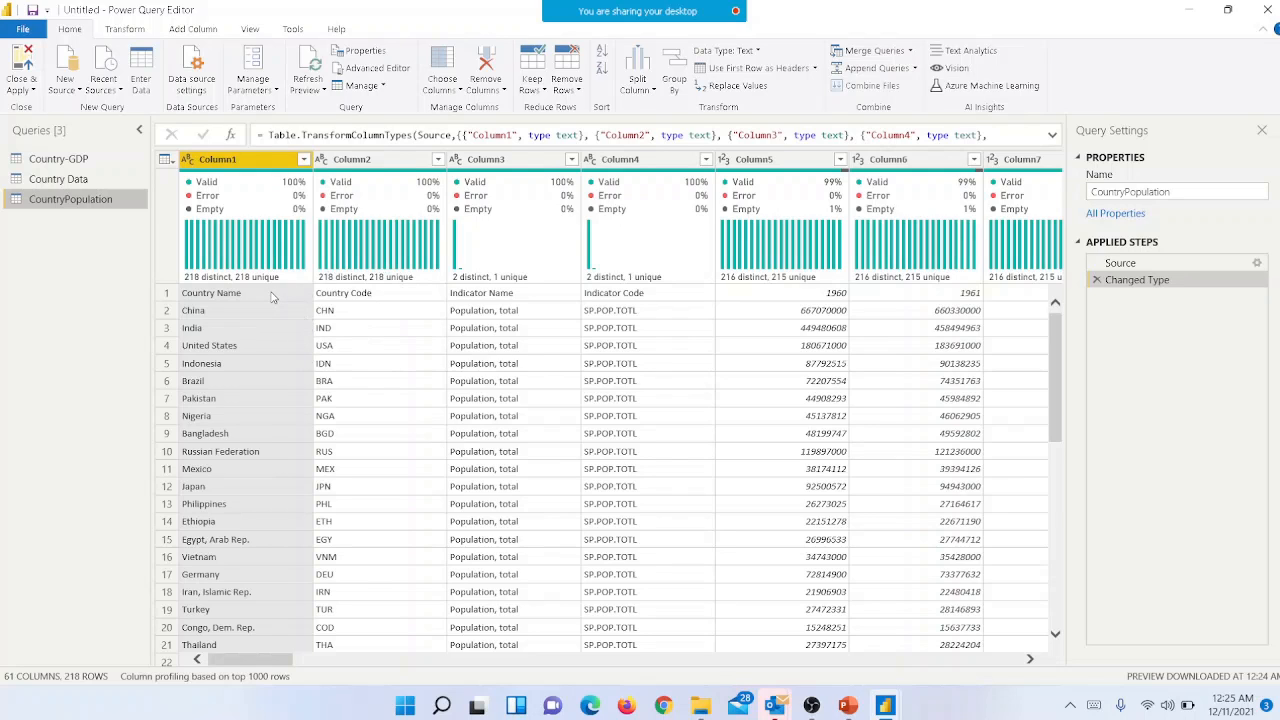
Promote the first row of the CountryPopulation query to column headers
{"action": "left_click", "coordinate": [357, 307]}
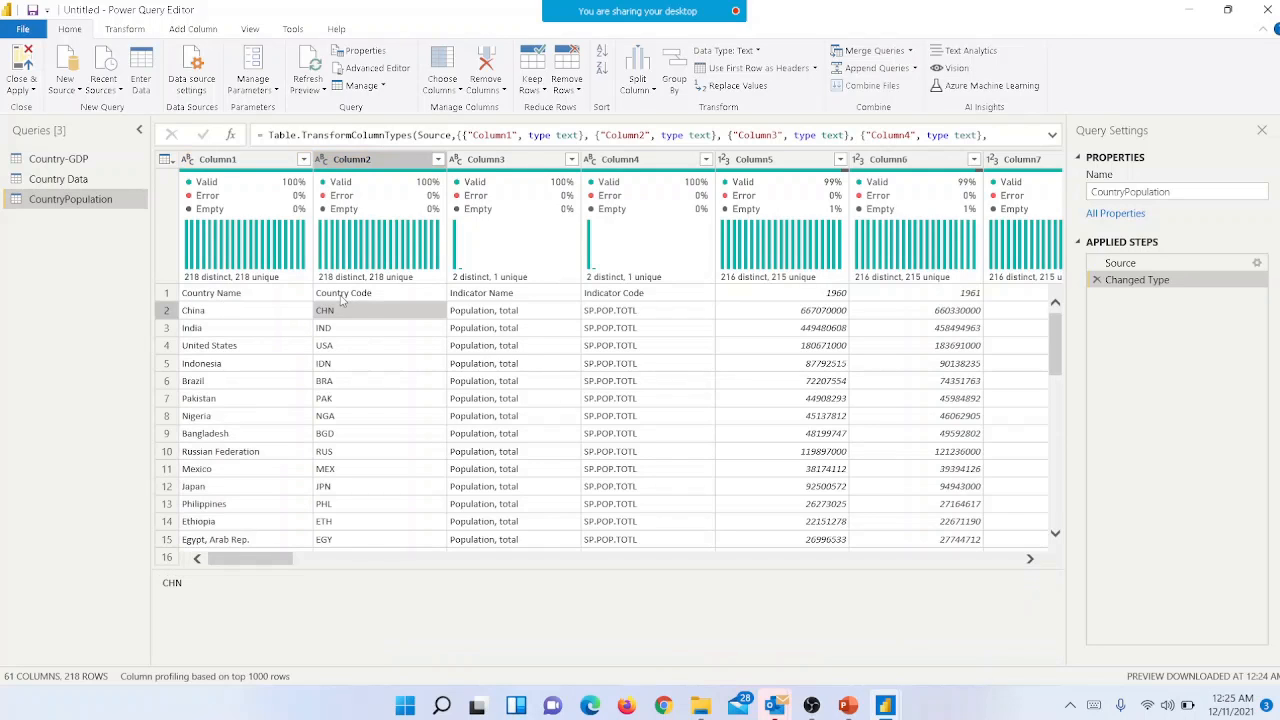
{"action": "left_click", "coordinate": [345, 295]}
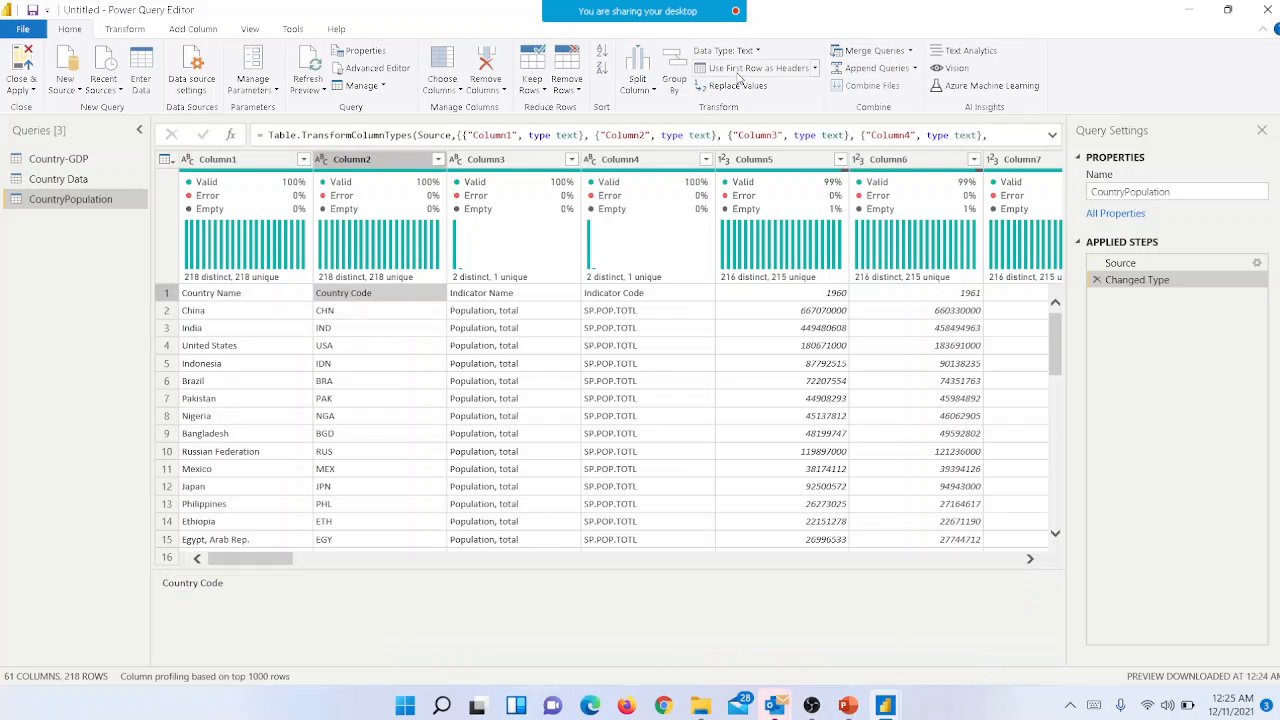
{"action": "left_click", "coordinate": [775, 73]}
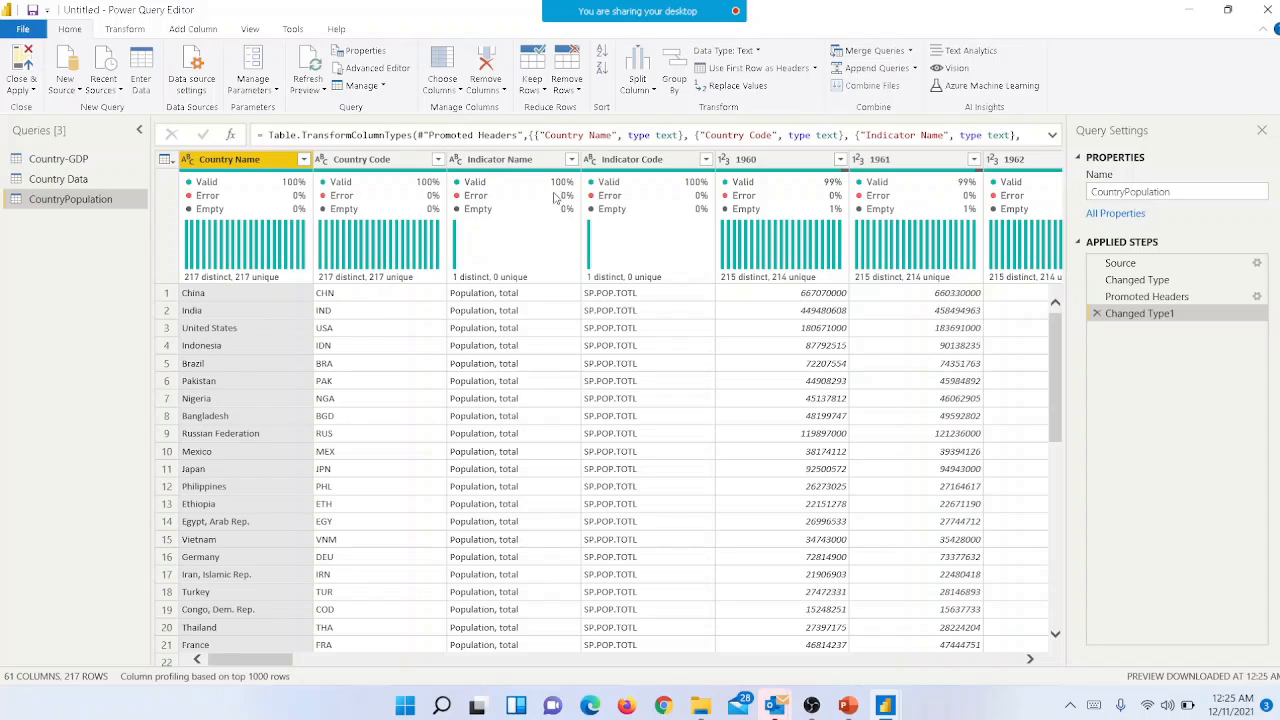
Keep only the country name, country code and year columns in CountryPopulation, excluding Indicator Name and Indicator Code
{"action": "mouse_move", "coordinate": [572, 168]}
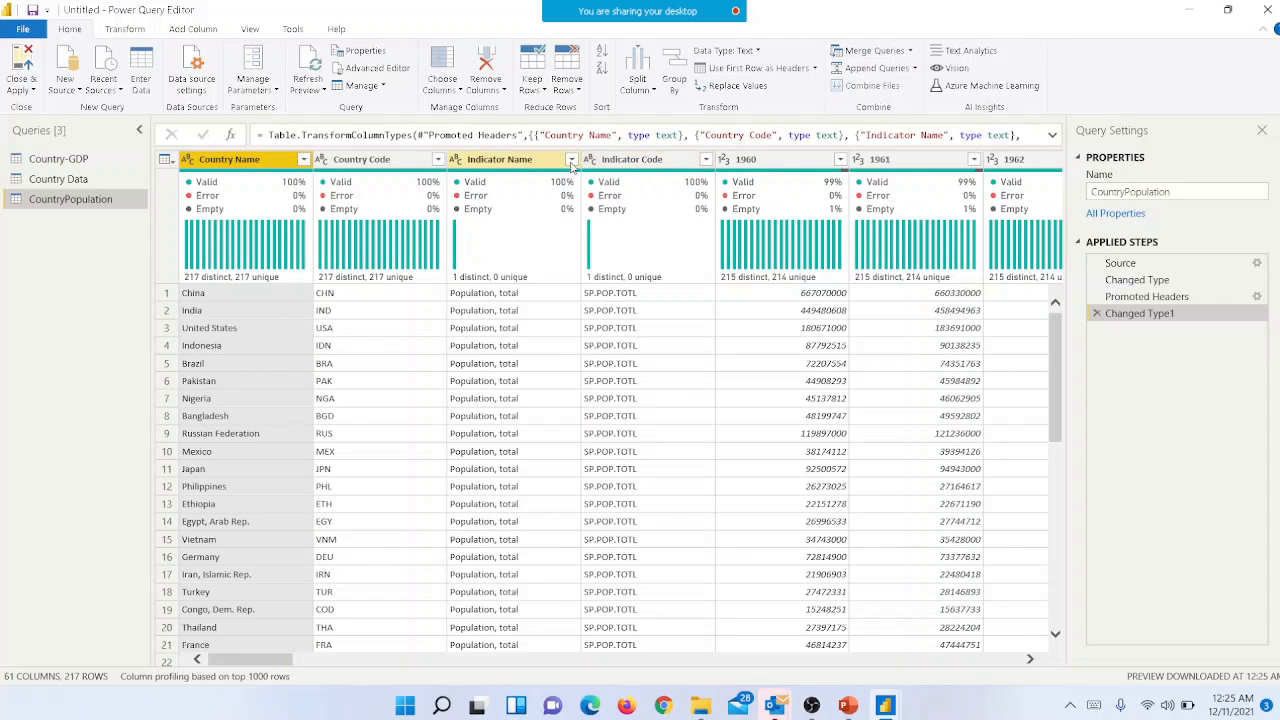
{"action": "left_click", "coordinate": [442, 88]}
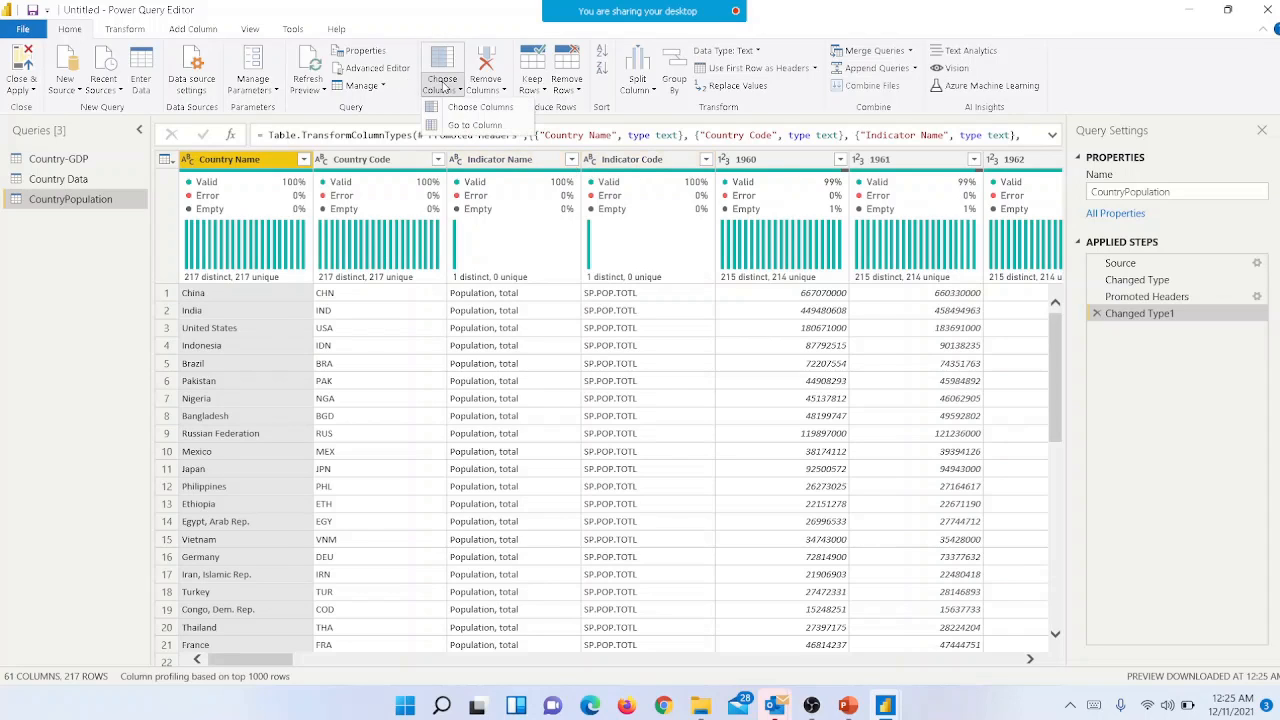
{"action": "left_click", "coordinate": [465, 128]}
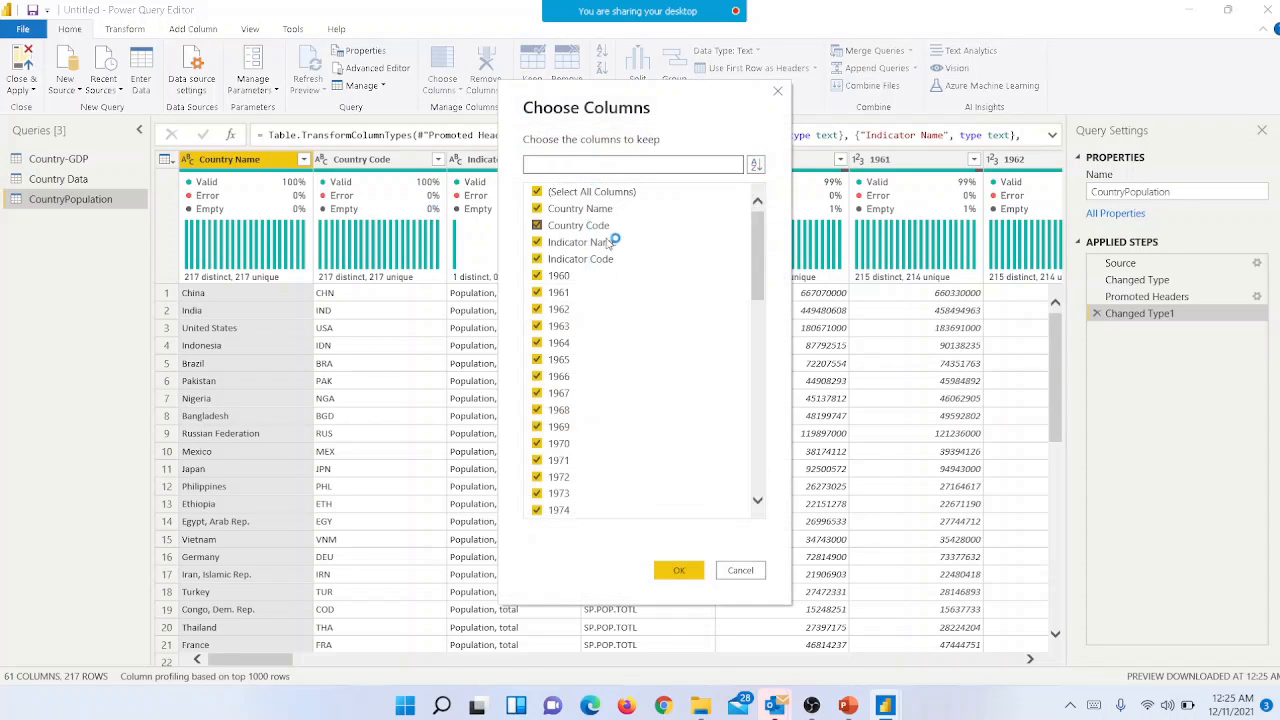
{"action": "left_click", "coordinate": [565, 243]}
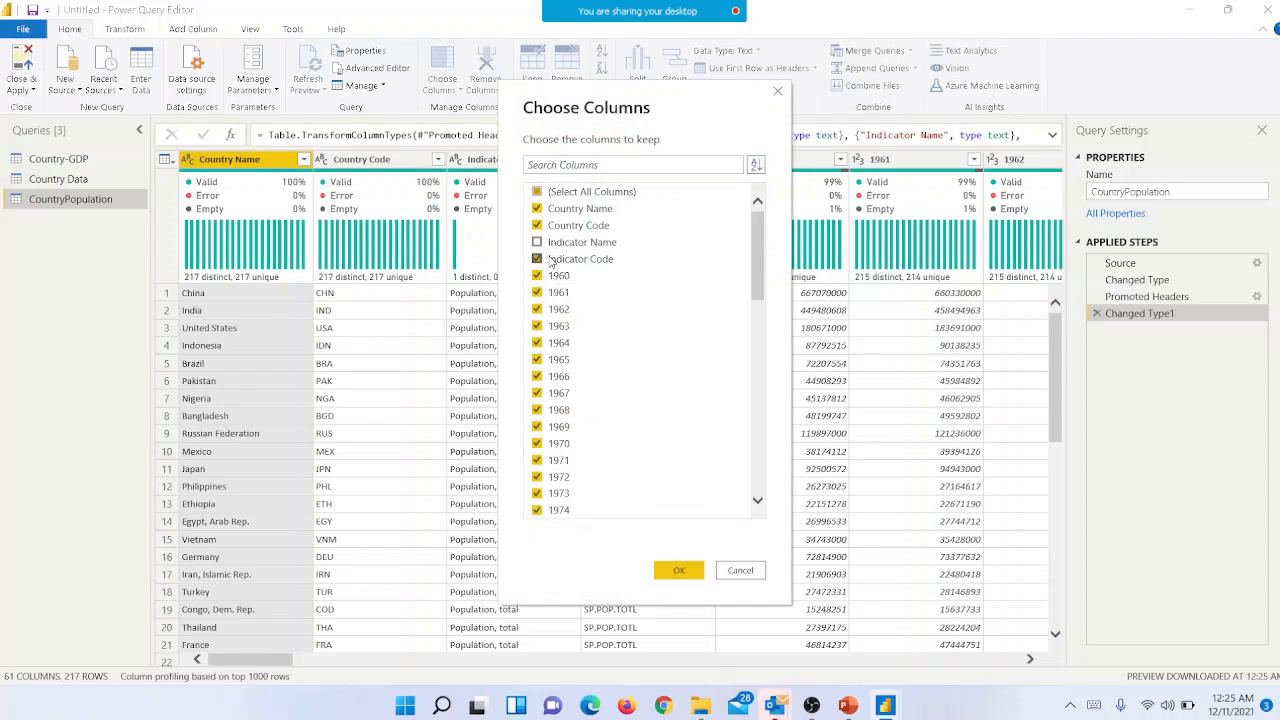
{"action": "left_click_drag", "start_coordinate": [760, 255], "coordinate": [770, 476]}
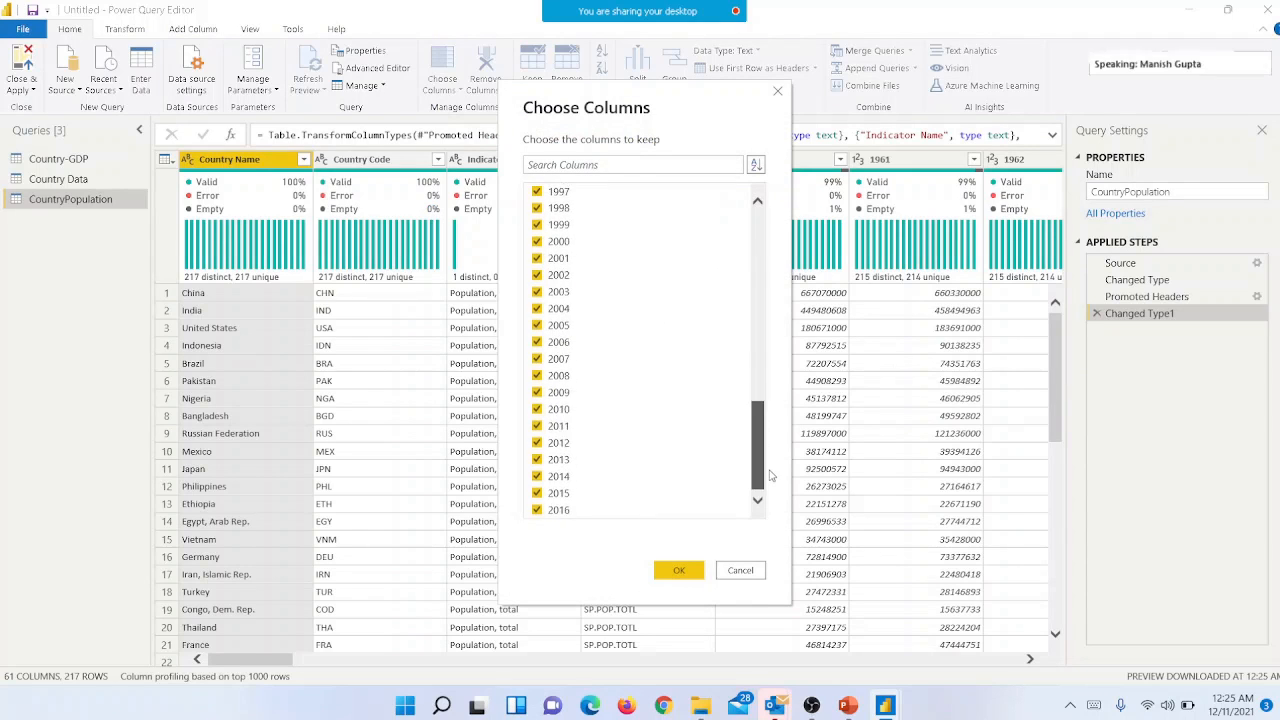
{"action": "left_click", "coordinate": [686, 569]}
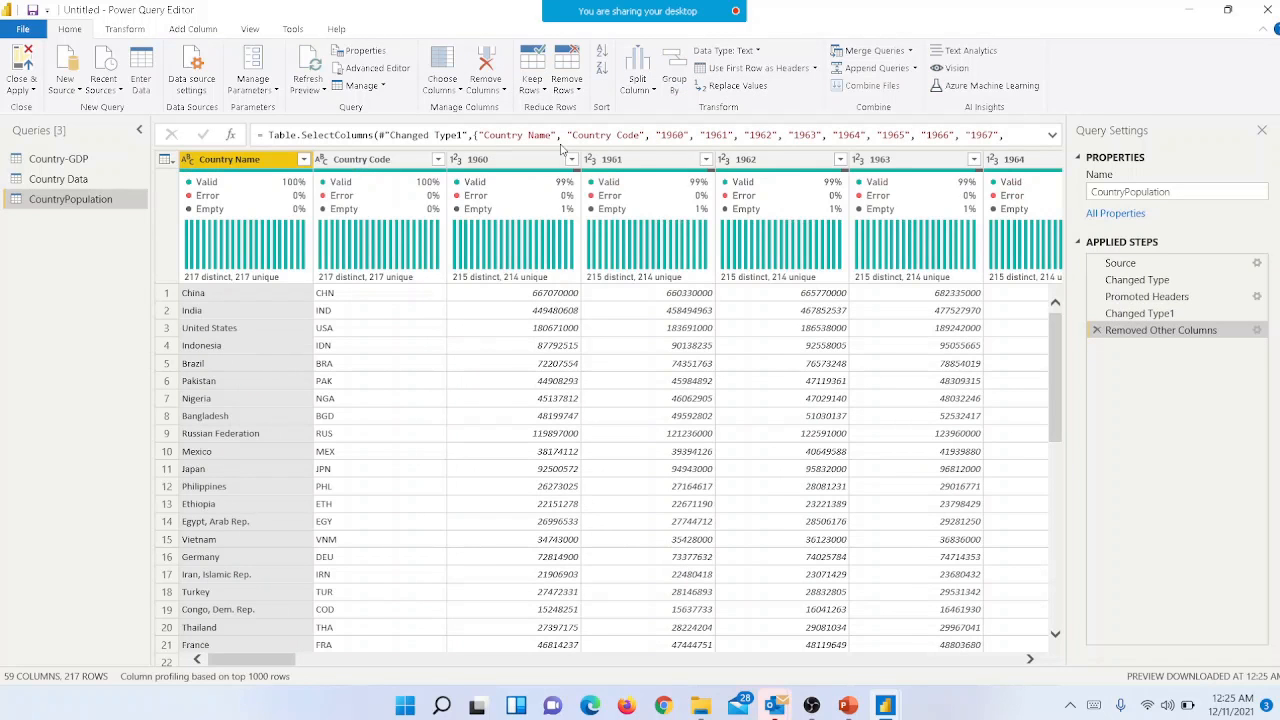
Try unpivoting with the Country Name and Country Code columns of CountryPopulation selected, and delete that applied step
{"action": "left_click", "coordinate": [325, 328]}
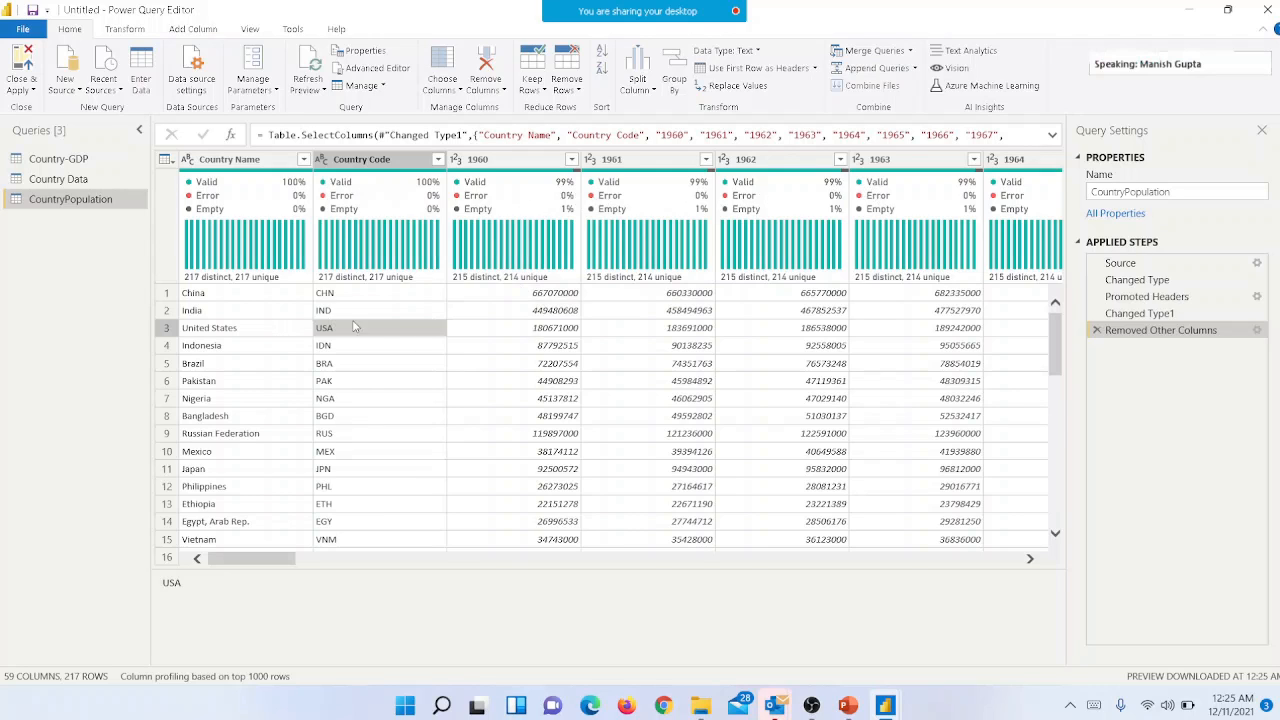
{"action": "left_click", "coordinate": [240, 328]}
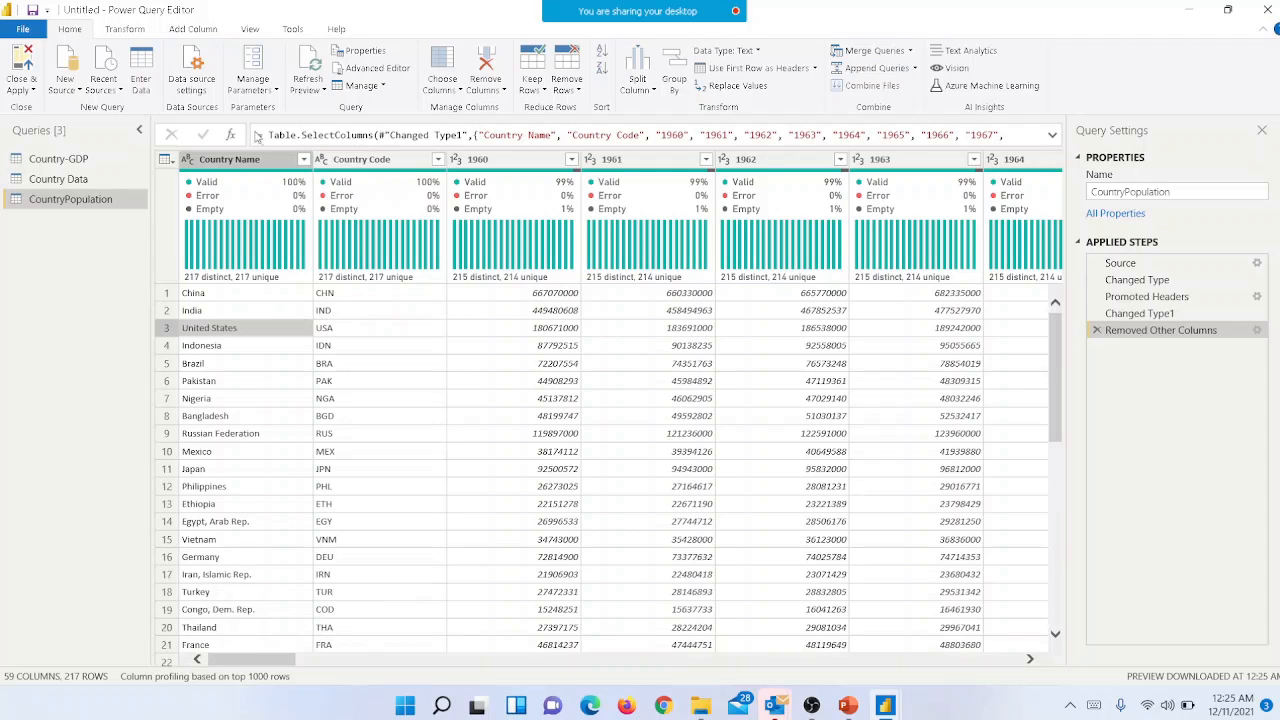
{"action": "left_click", "coordinate": [239, 159]}
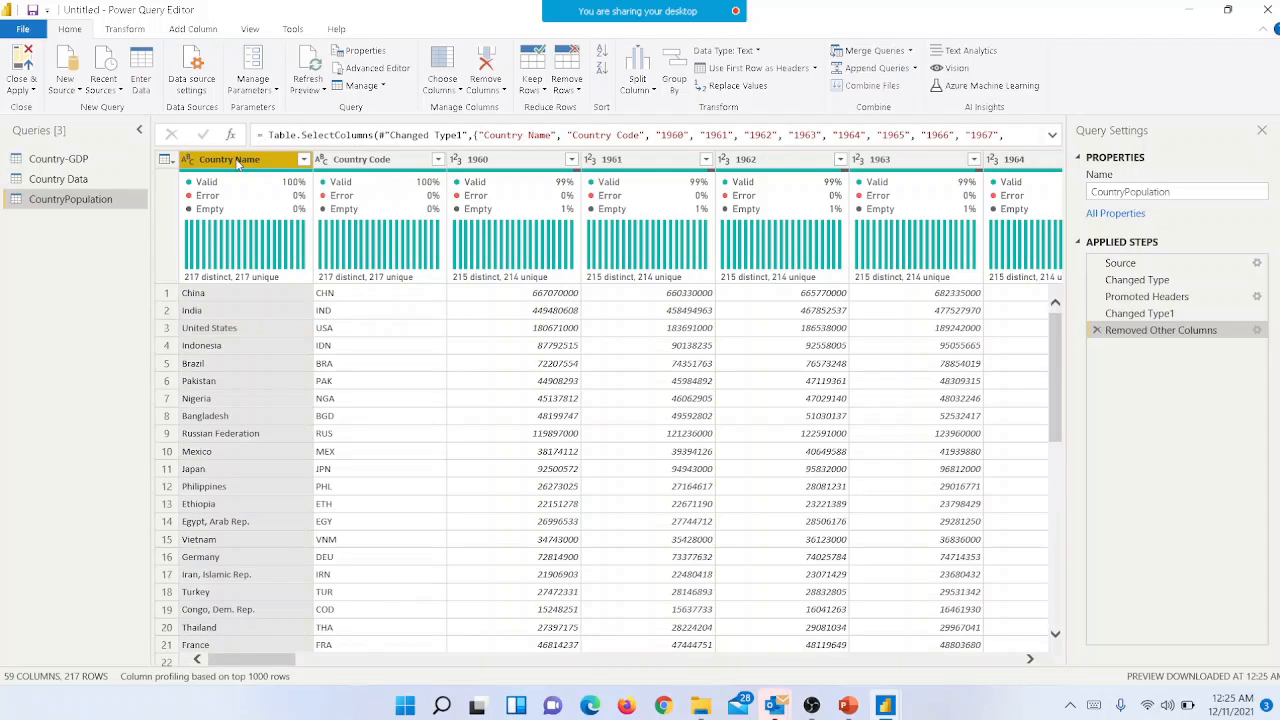
{"action": "left_click", "coordinate": [360, 162], "text": "ctrl"}
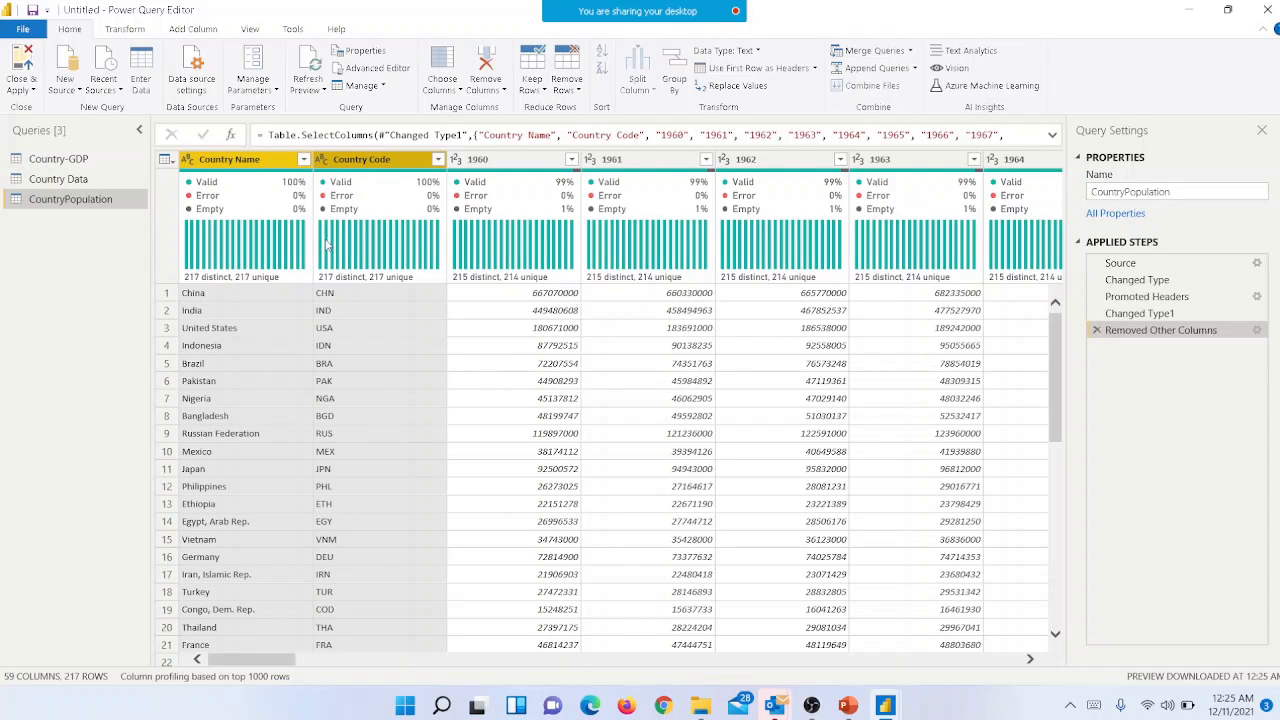
{"action": "left_click", "coordinate": [124, 30]}
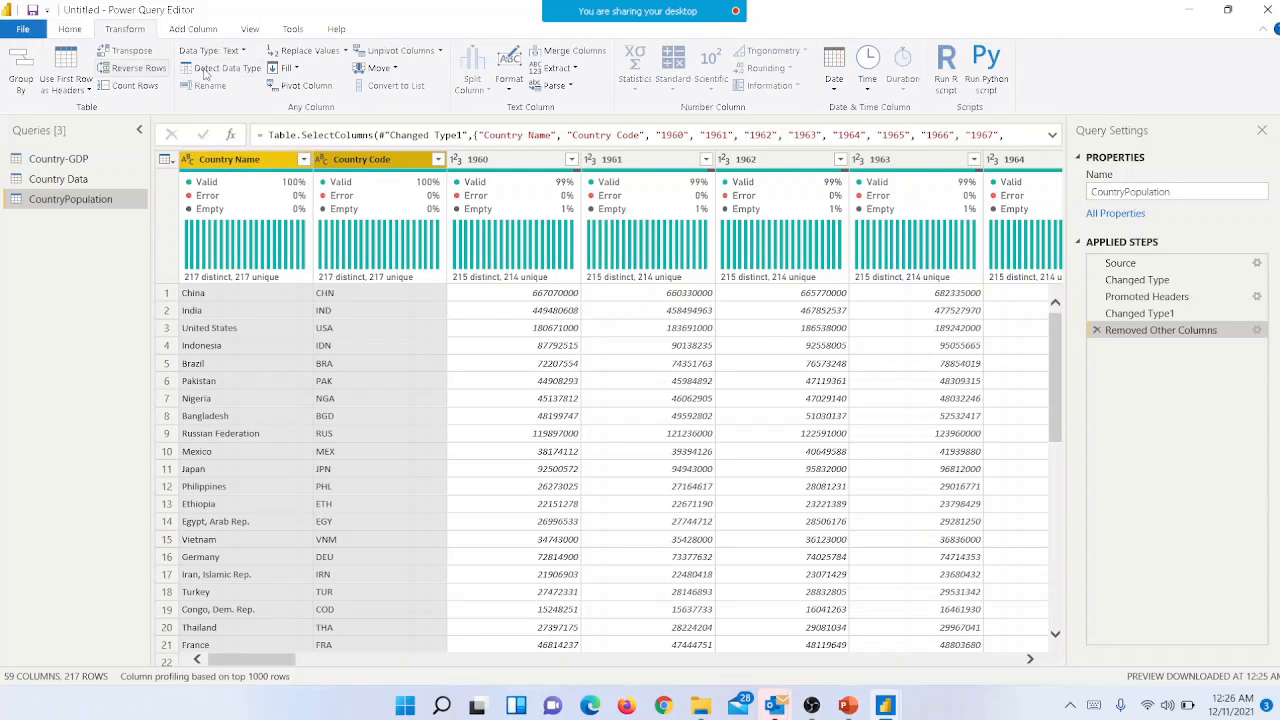
{"action": "left_click", "coordinate": [424, 58]}
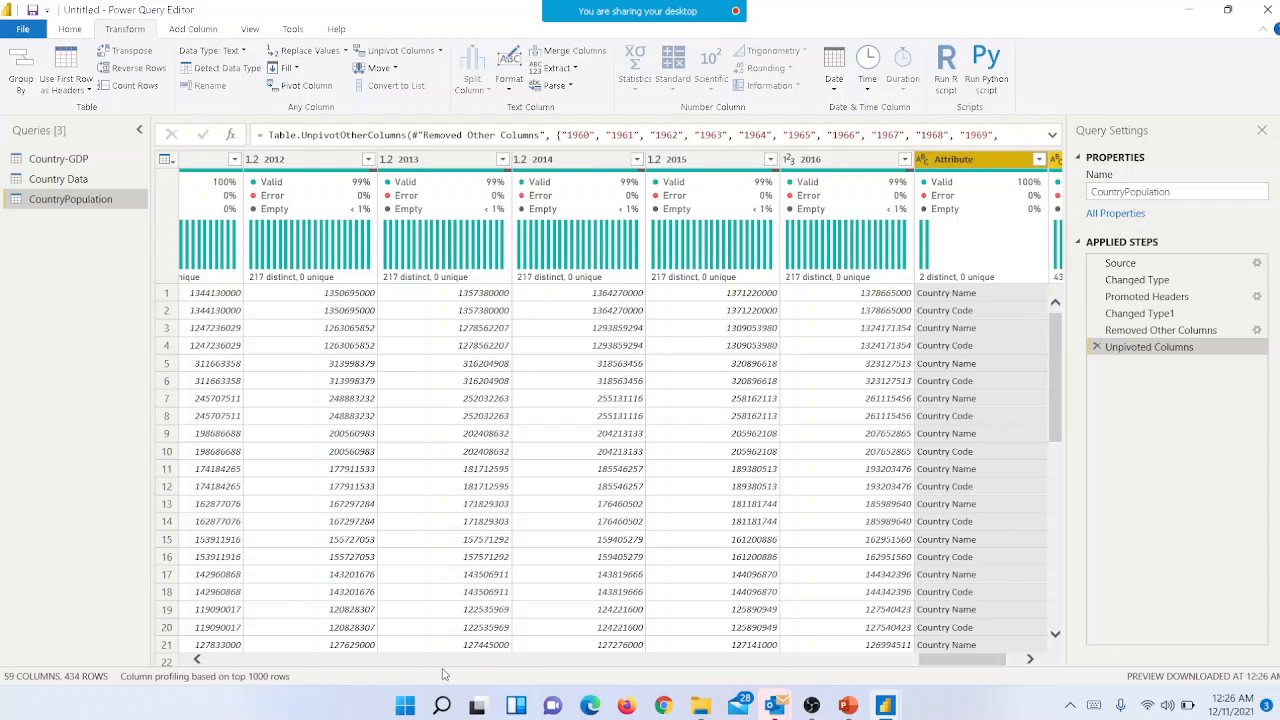
{"action": "left_click_drag", "start_coordinate": [952, 662], "coordinate": [967, 661]}
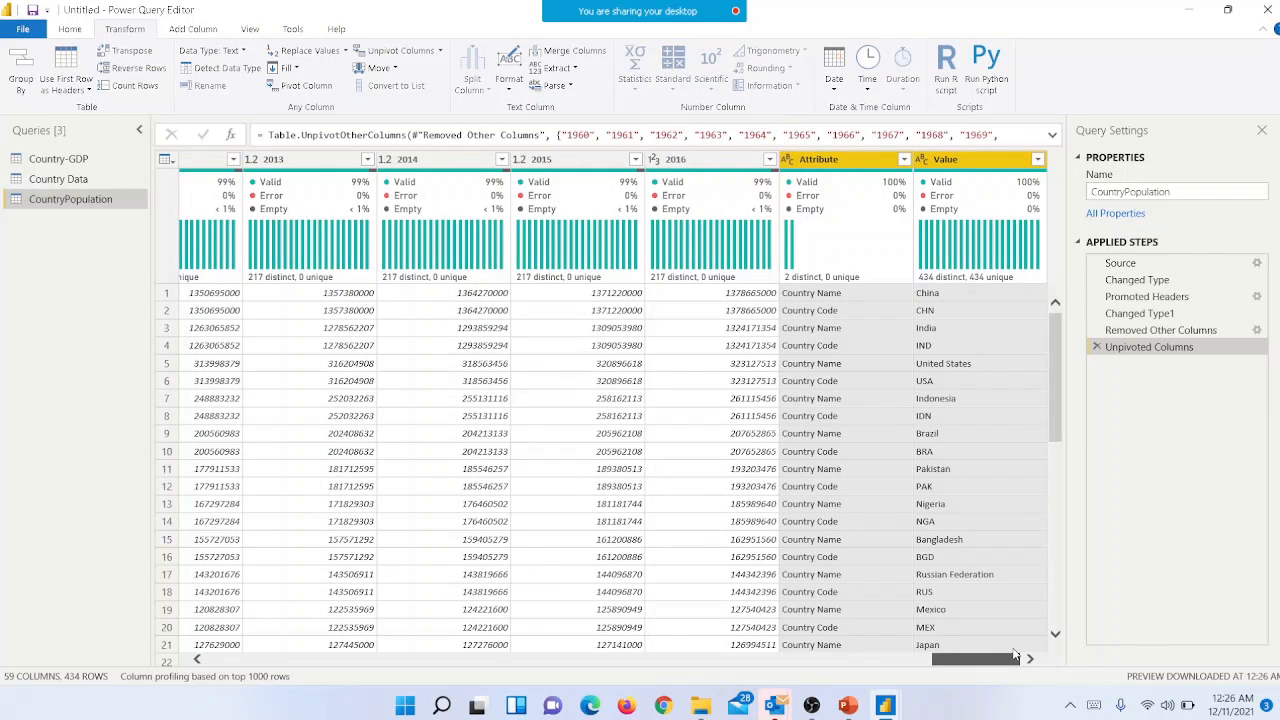
{"action": "left_click_drag", "start_coordinate": [1014, 655], "coordinate": [812, 645]}
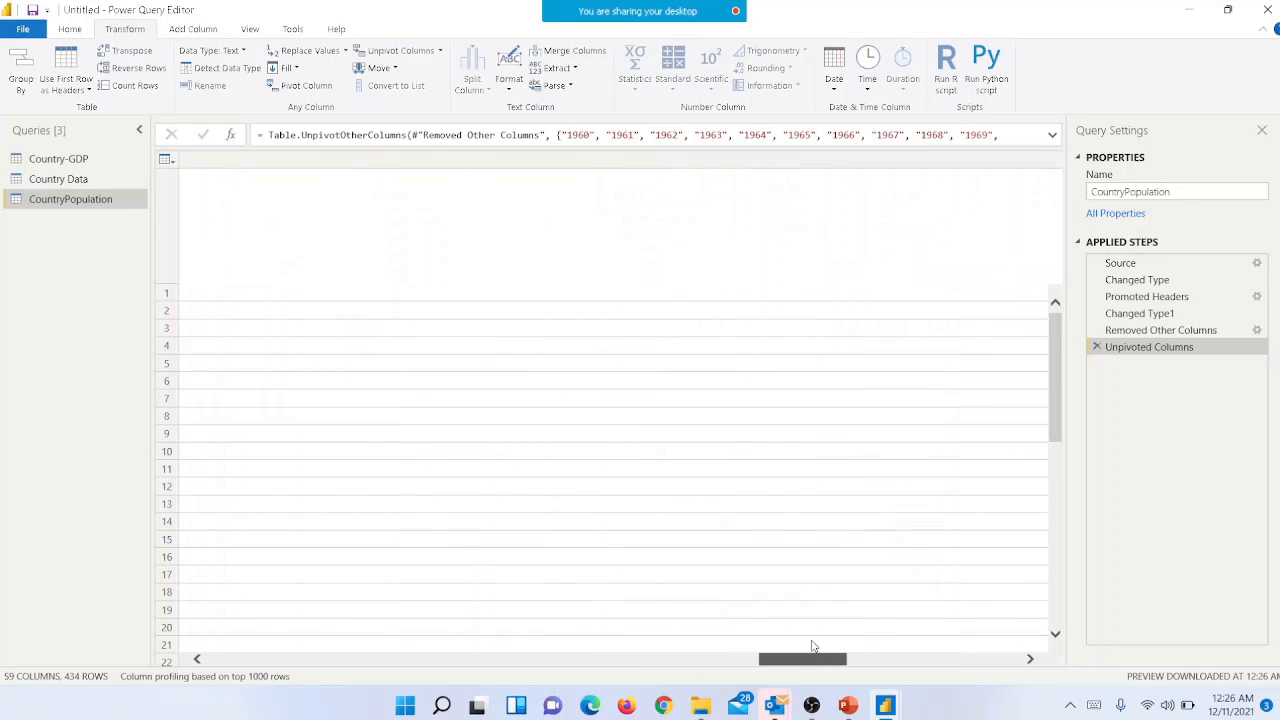
{"action": "left_click", "coordinate": [1097, 347]}
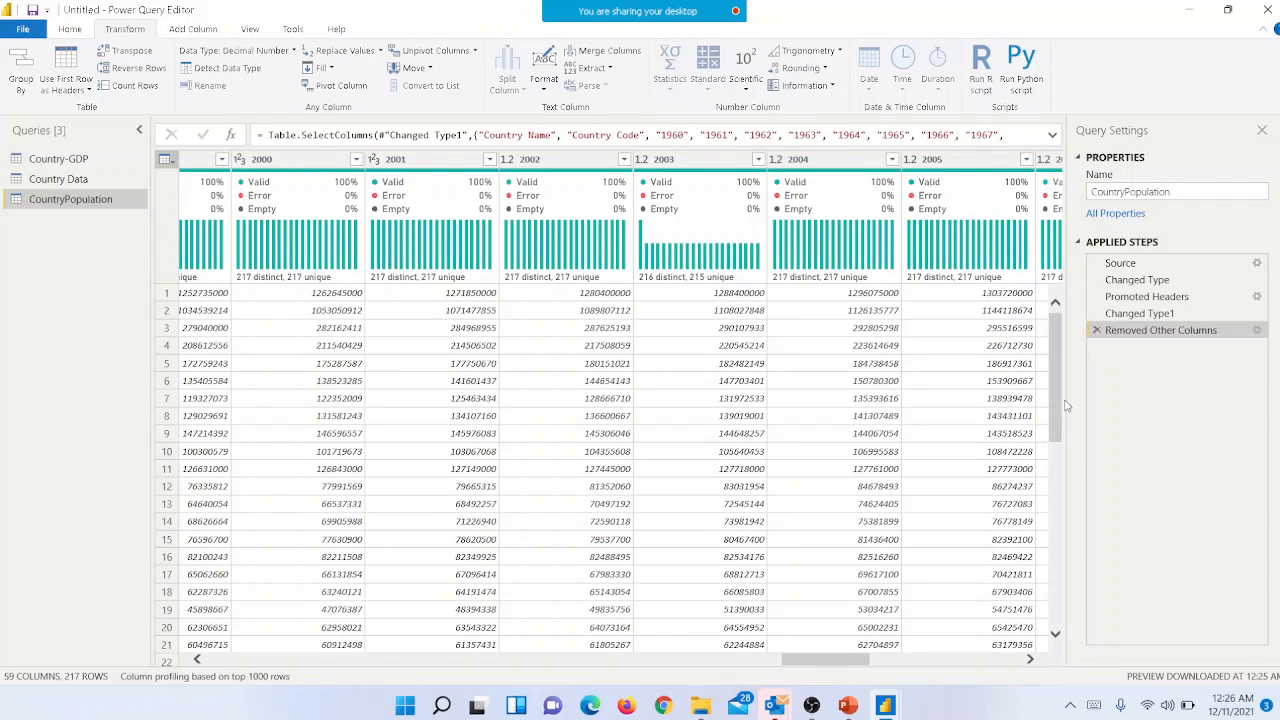
Unpivot all columns of CountryPopulation other than Country Name and Country Code
{"action": "left_click_drag", "start_coordinate": [828, 668], "coordinate": [198, 678]}
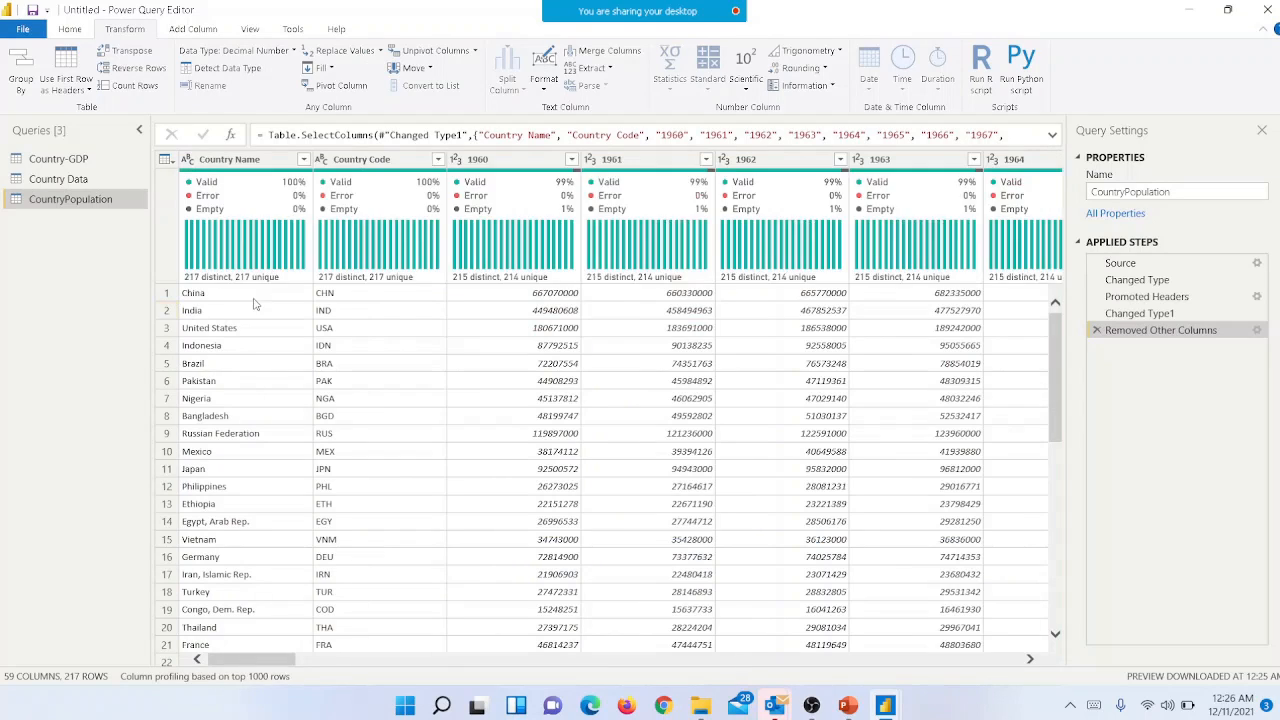
{"action": "left_click", "coordinate": [243, 314]}
{"action": "left_click", "coordinate": [240, 163]}
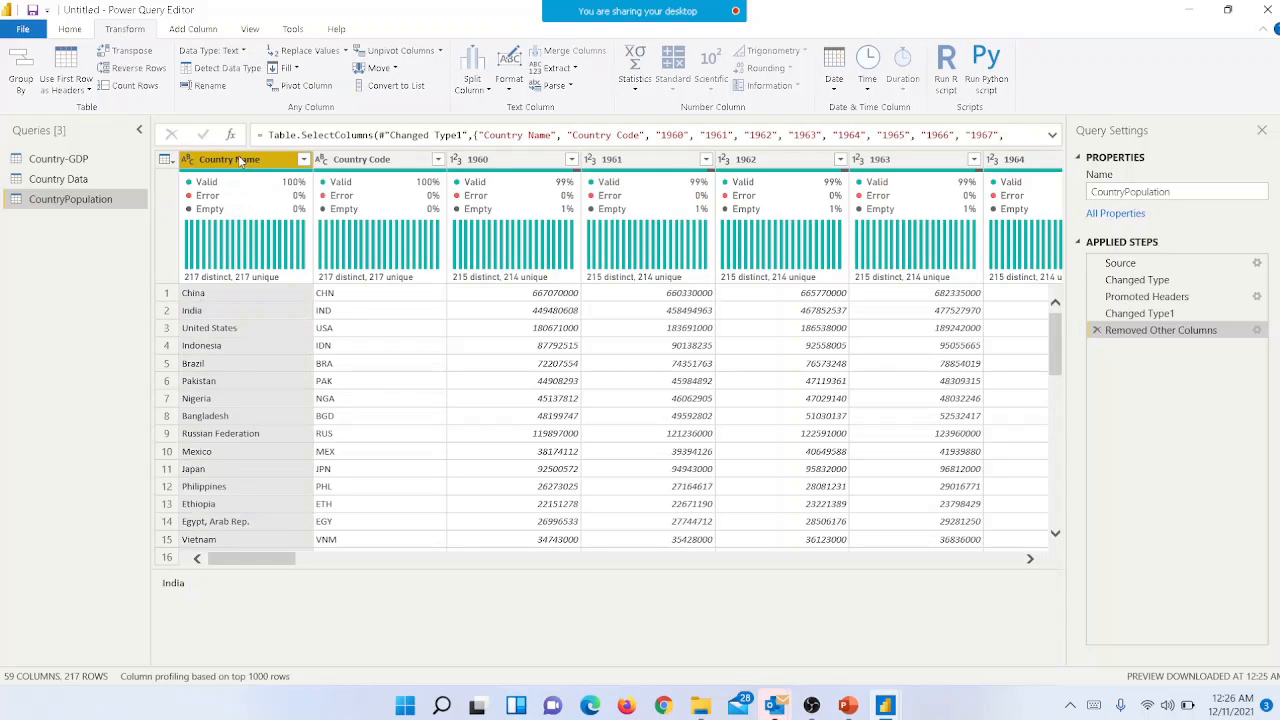
{"action": "left_click", "coordinate": [361, 162], "text": "ctrl"}
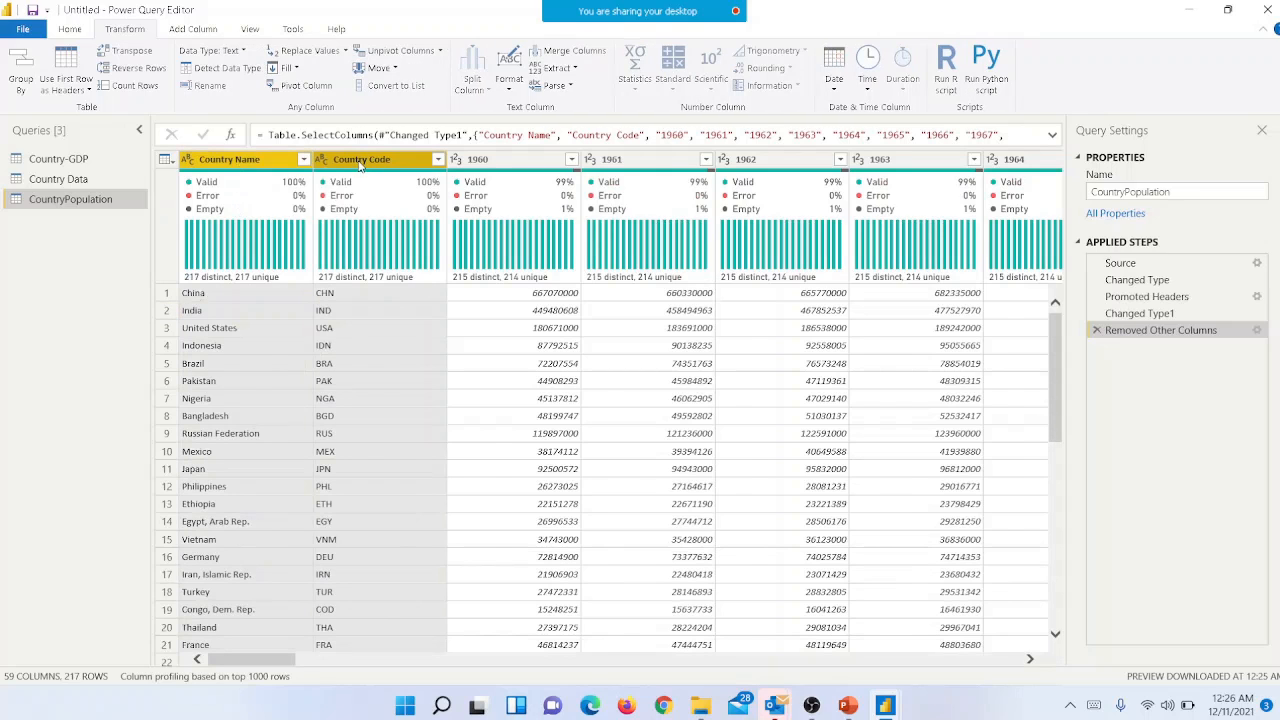
{"action": "left_click", "coordinate": [440, 51]}
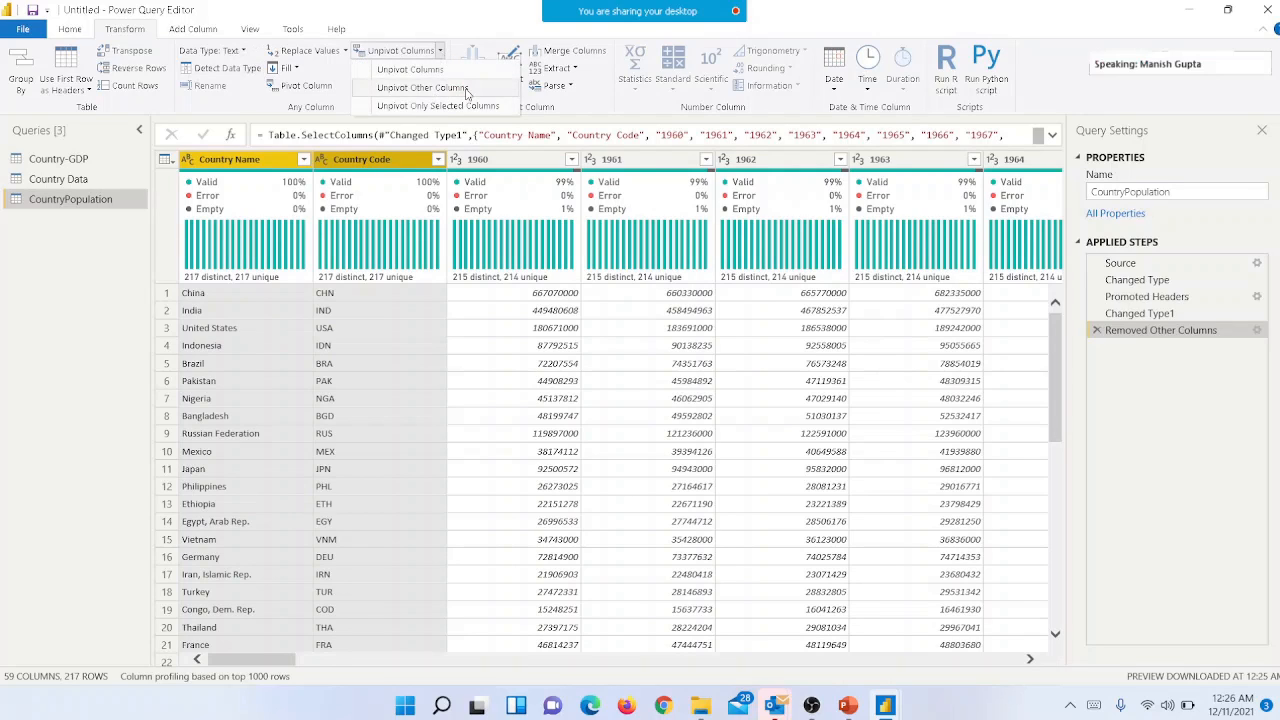
{"action": "left_click", "coordinate": [467, 88]}
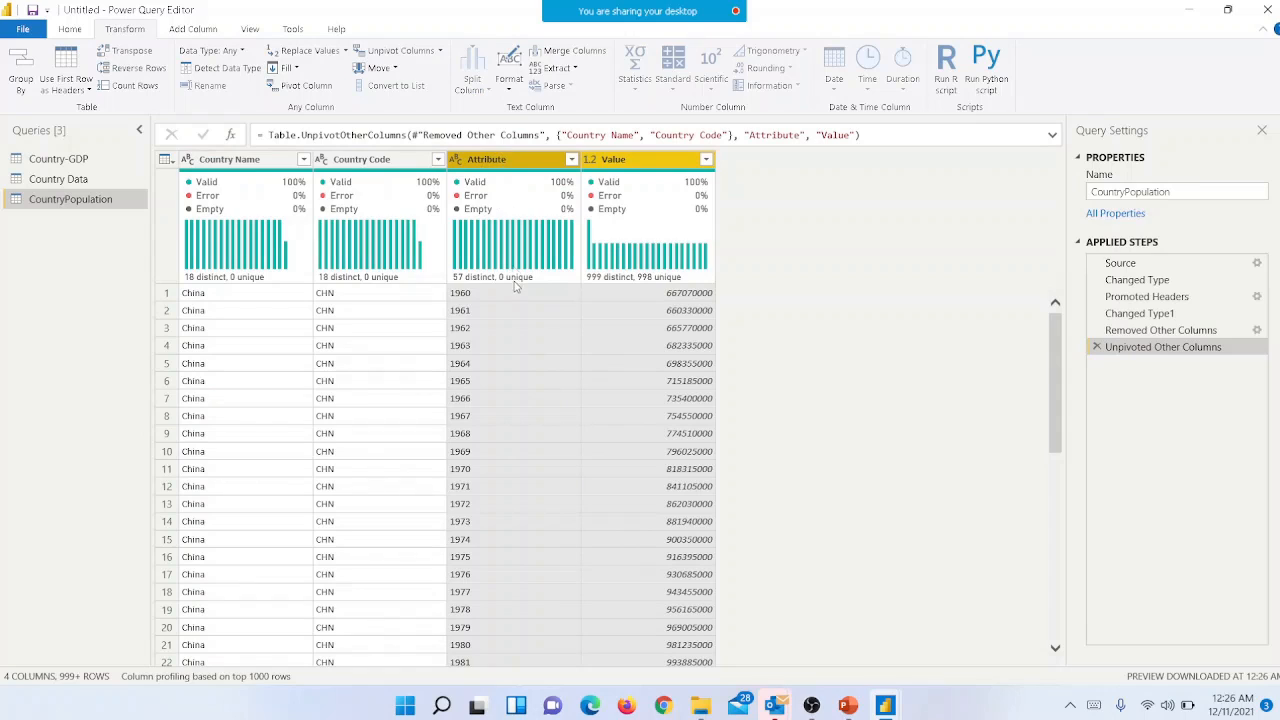
Rename the Attribute column to Year and the Value column to Population
{"action": "left_click", "coordinate": [520, 162]}
{"action": "double_click", "coordinate": [529, 158]}
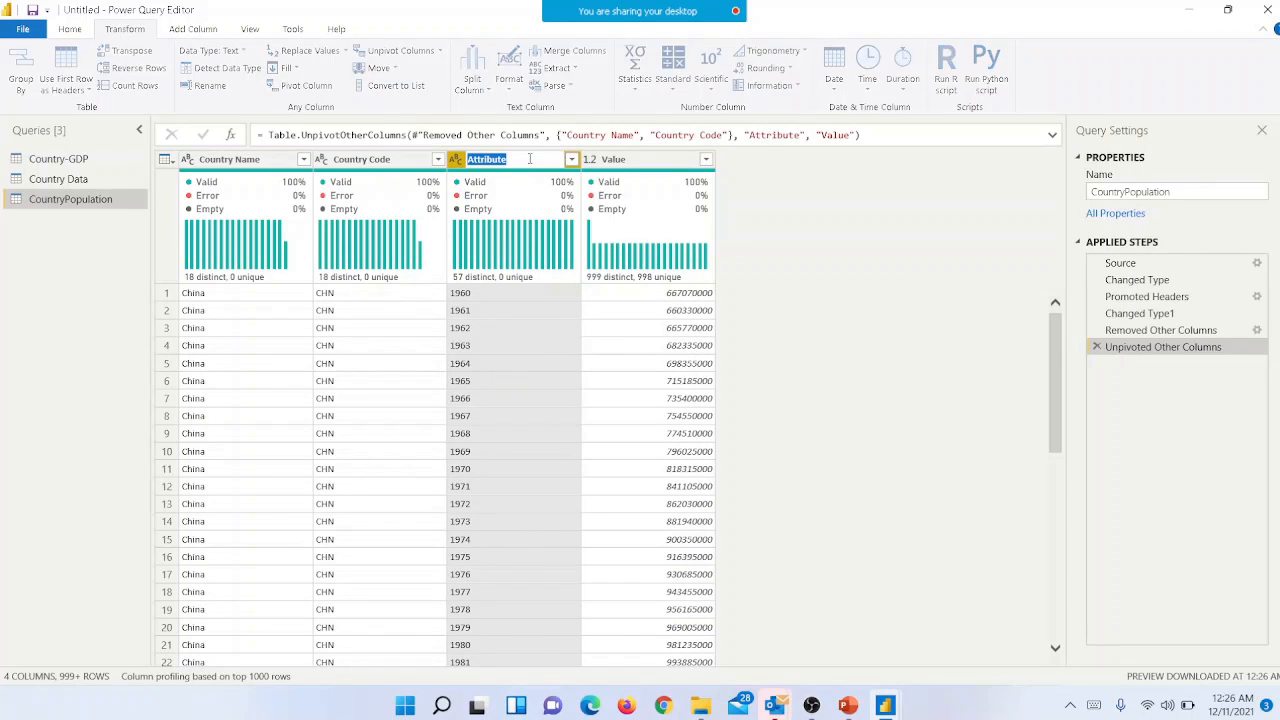
{"action": "type", "text": "Year"}
{"action": "key", "text": "Return"}
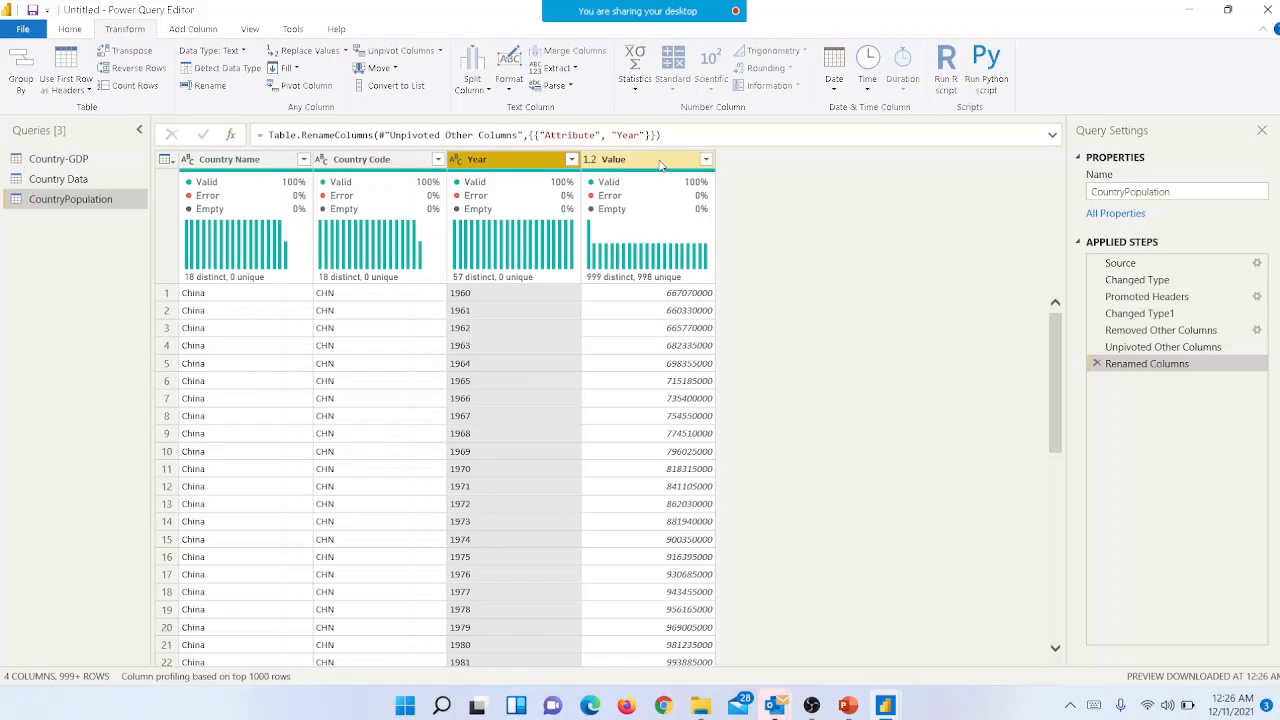
{"action": "double_click", "coordinate": [660, 160]}
{"action": "type", "text": "Popu"}
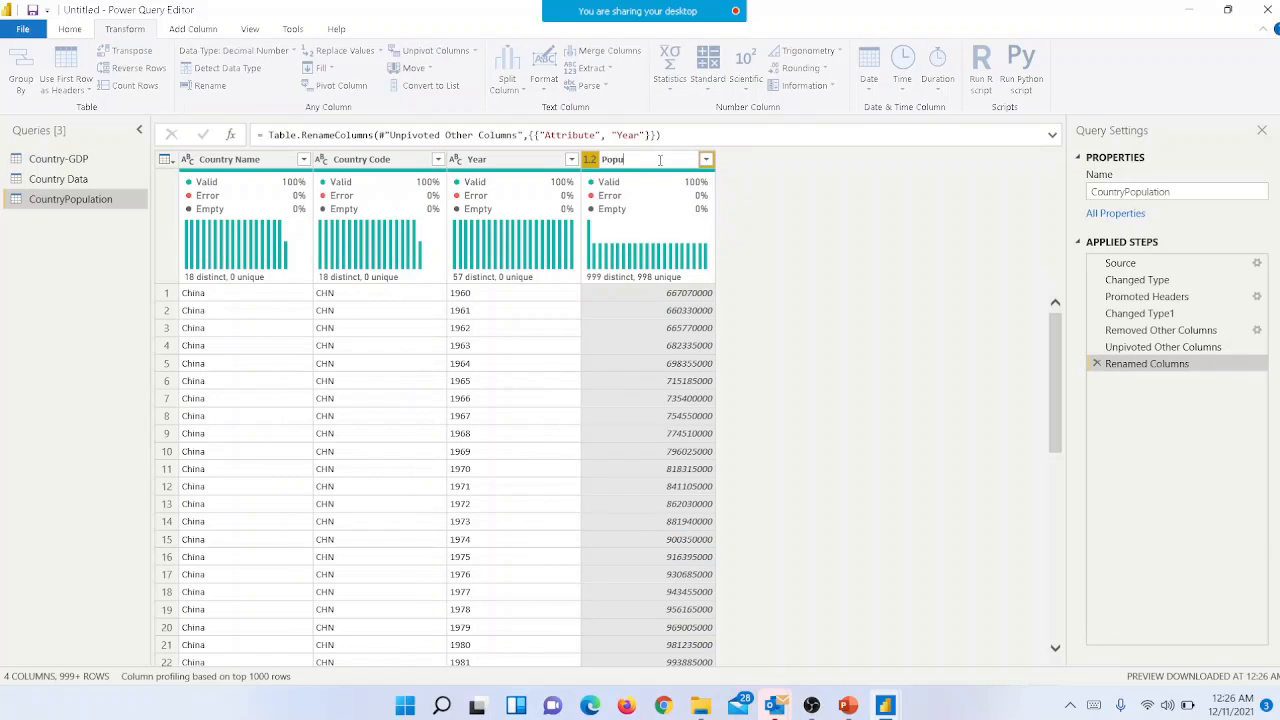
{"action": "type", "text": "lation"}
{"action": "key", "text": "Return"}
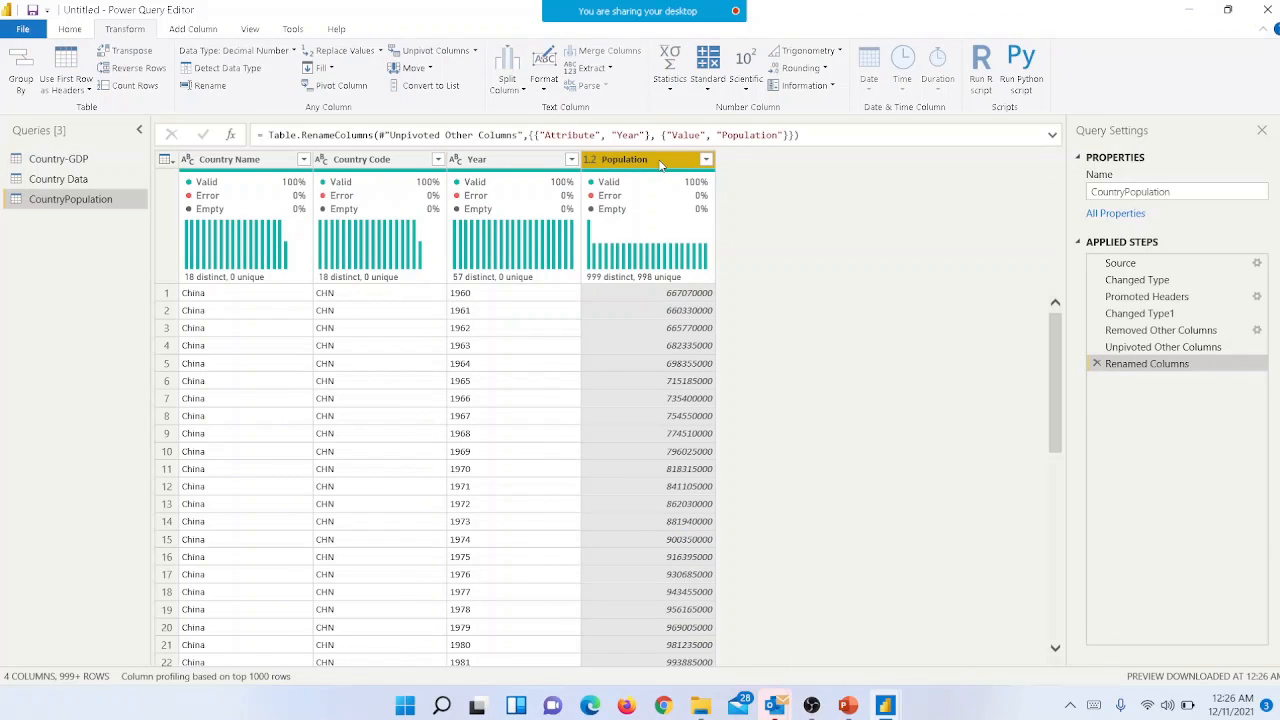
Close and apply the query changes, and expand the CountryPopulation, Country-GDP and Country Data tables to show their fields
{"action": "left_click", "coordinate": [69, 30]}
{"action": "left_click", "coordinate": [33, 91]}
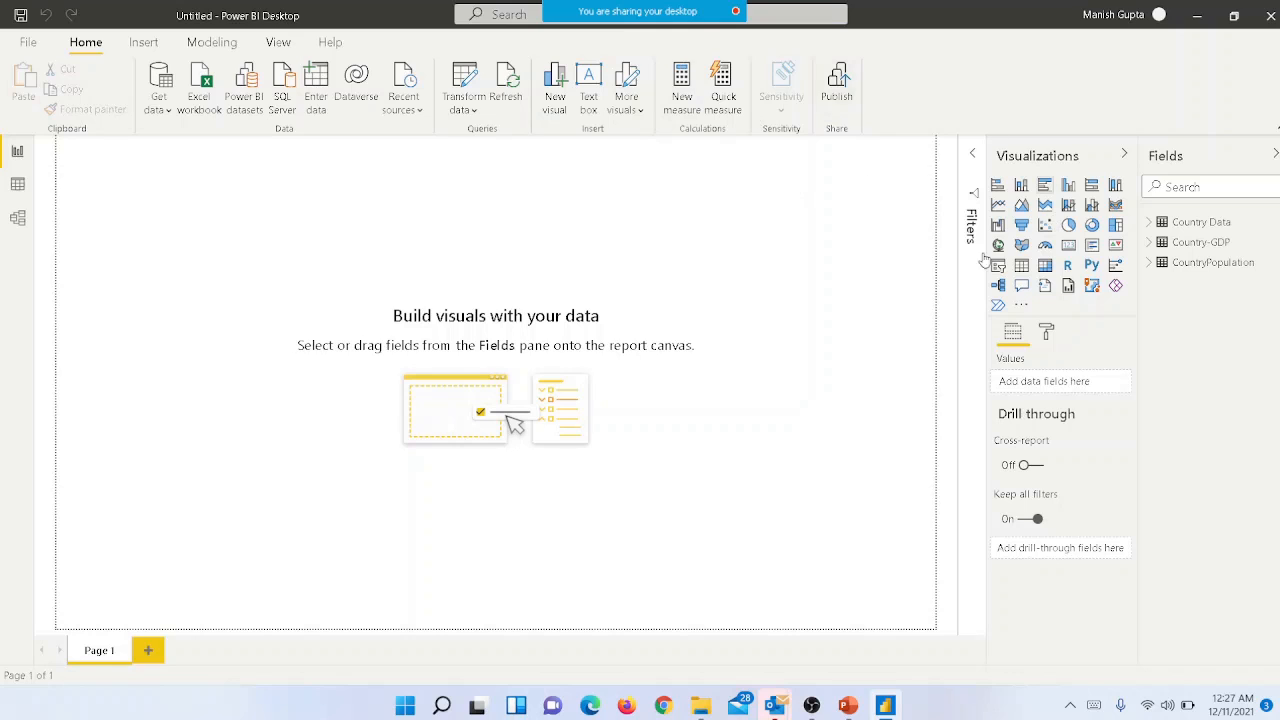
{"action": "left_click", "coordinate": [1149, 262]}
{"action": "left_click", "coordinate": [1149, 242]}
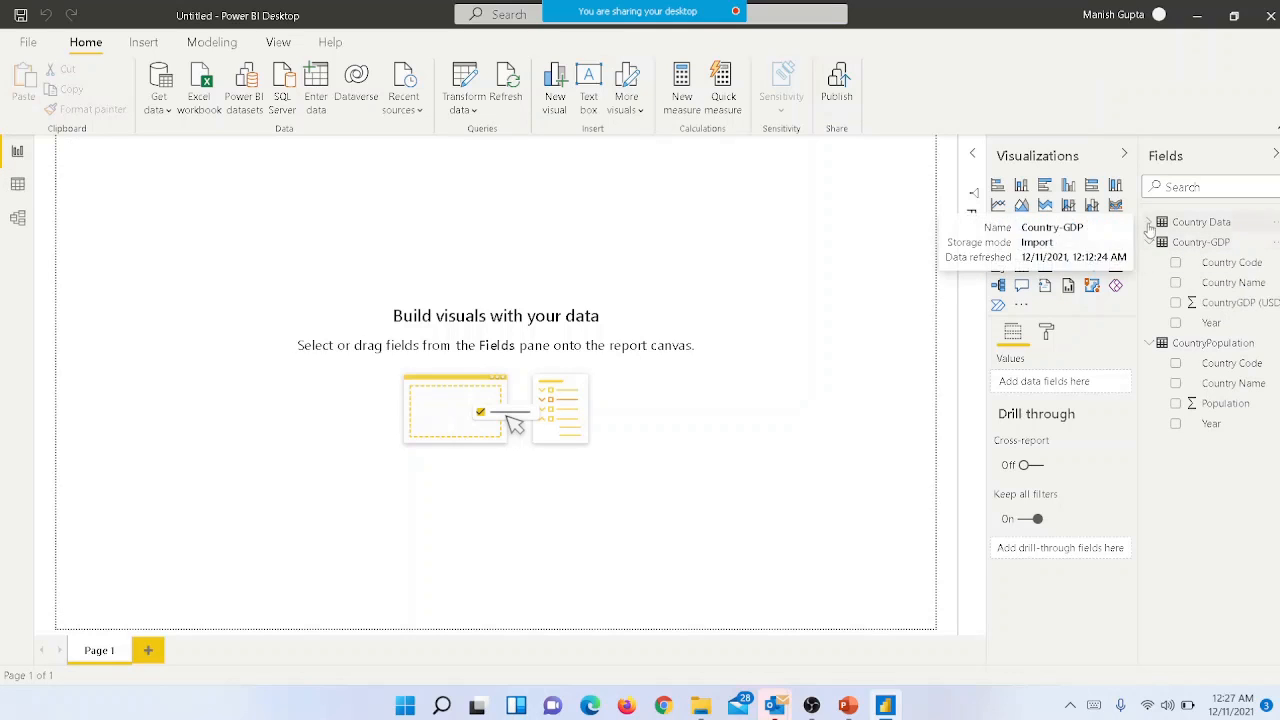
{"action": "left_click", "coordinate": [1149, 222]}
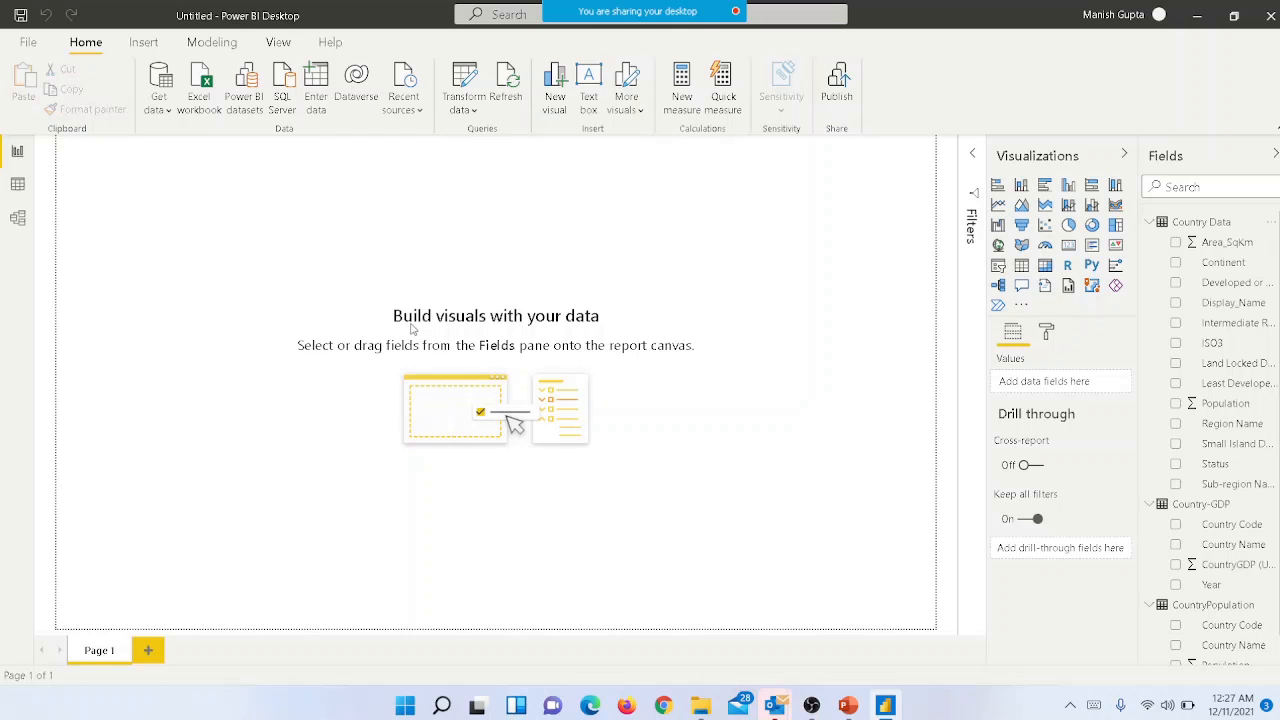
In the model diagram, move CountryPopulation closer and place Country Data lower, between the CountryPopulation and Country-GDP cards
{"action": "left_click", "coordinate": [17, 218]}
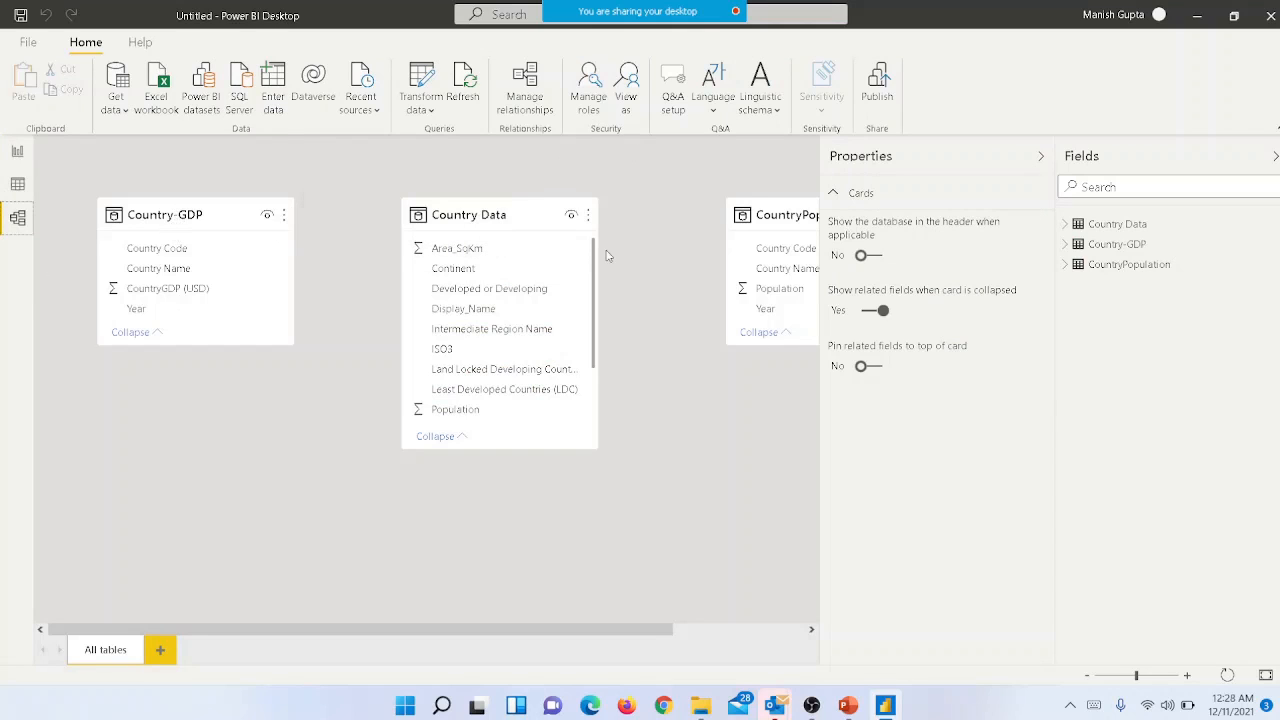
{"action": "left_click_drag", "start_coordinate": [758, 226], "coordinate": [660, 226]}
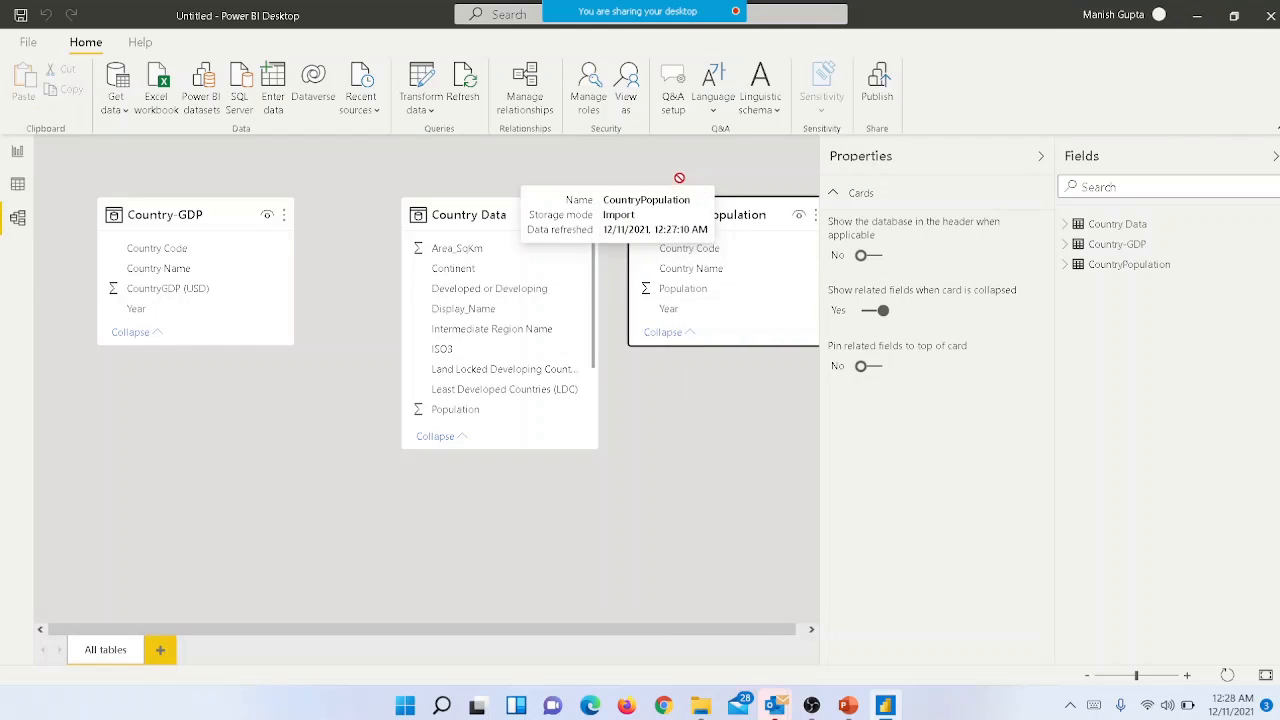
{"action": "left_click_drag", "start_coordinate": [484, 216], "coordinate": [436, 292]}
{"action": "left_click_drag", "start_coordinate": [724, 212], "coordinate": [694, 165]}
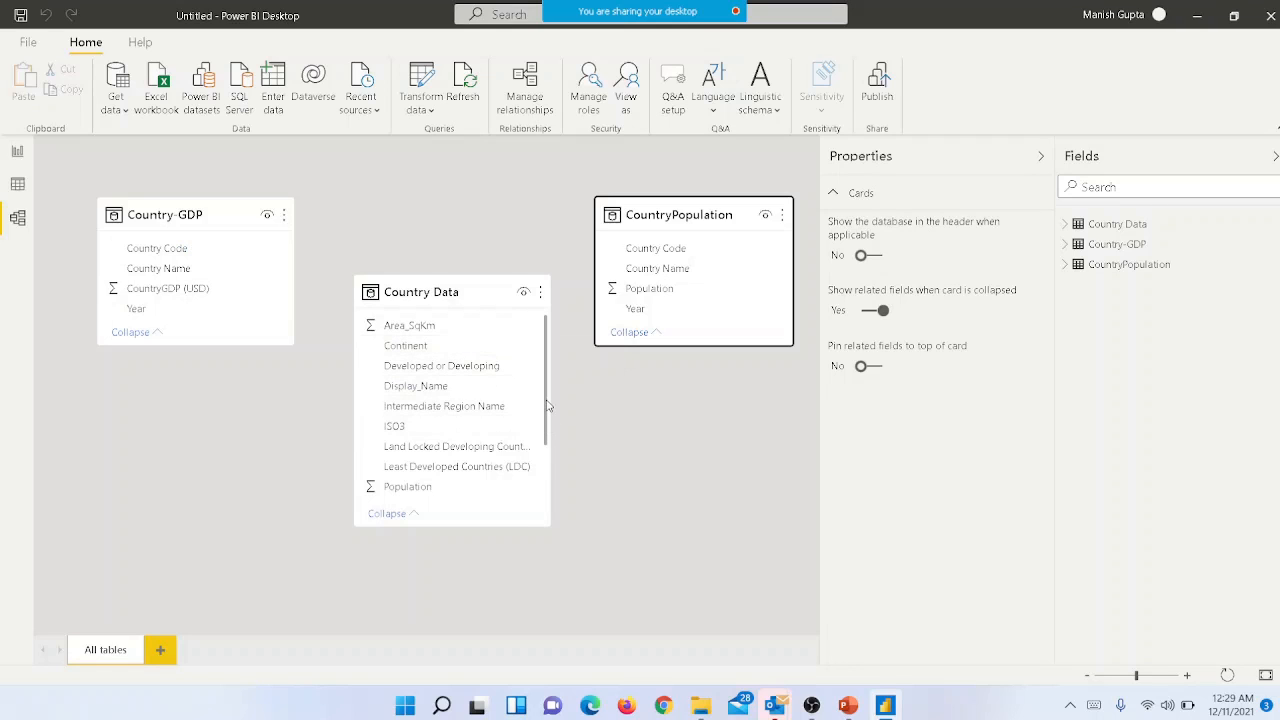
Relate Country Code in both Country-GDP and CountryPopulation to ISO3 in Country Data, and move the Country Data card further down
{"action": "left_click_drag", "start_coordinate": [547, 405], "coordinate": [551, 480]}
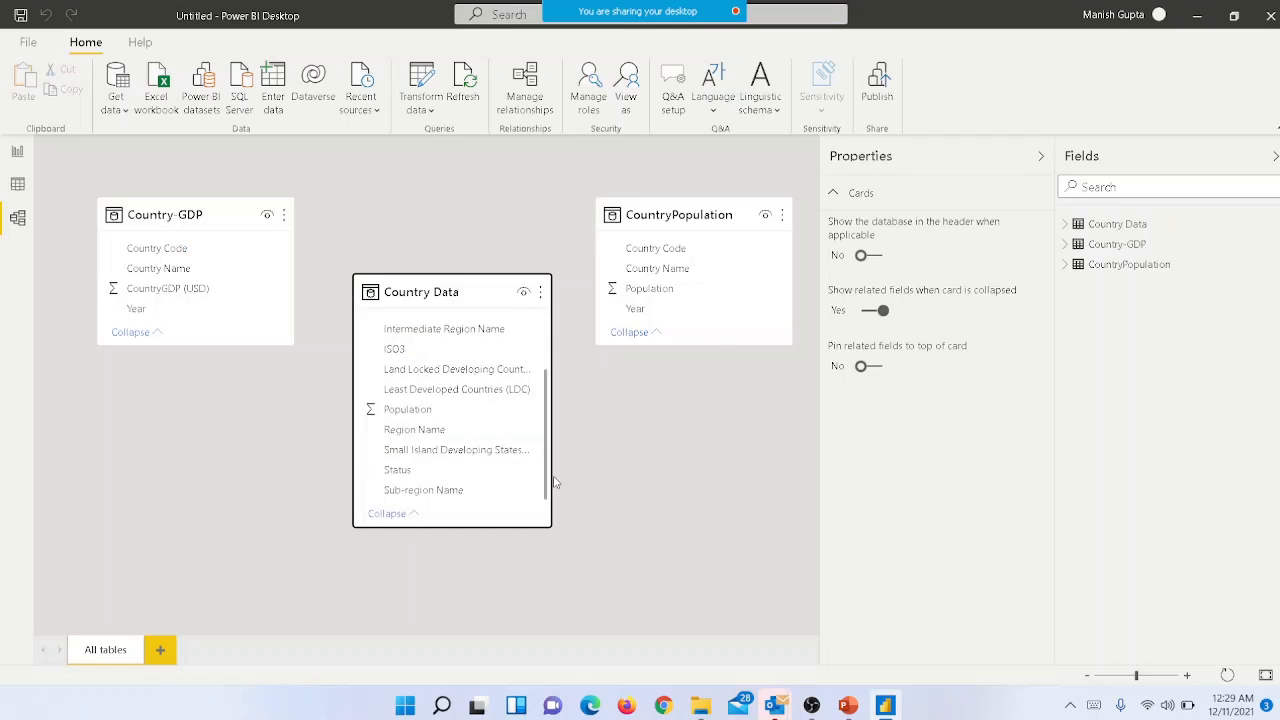
{"action": "left_click", "coordinate": [403, 353]}
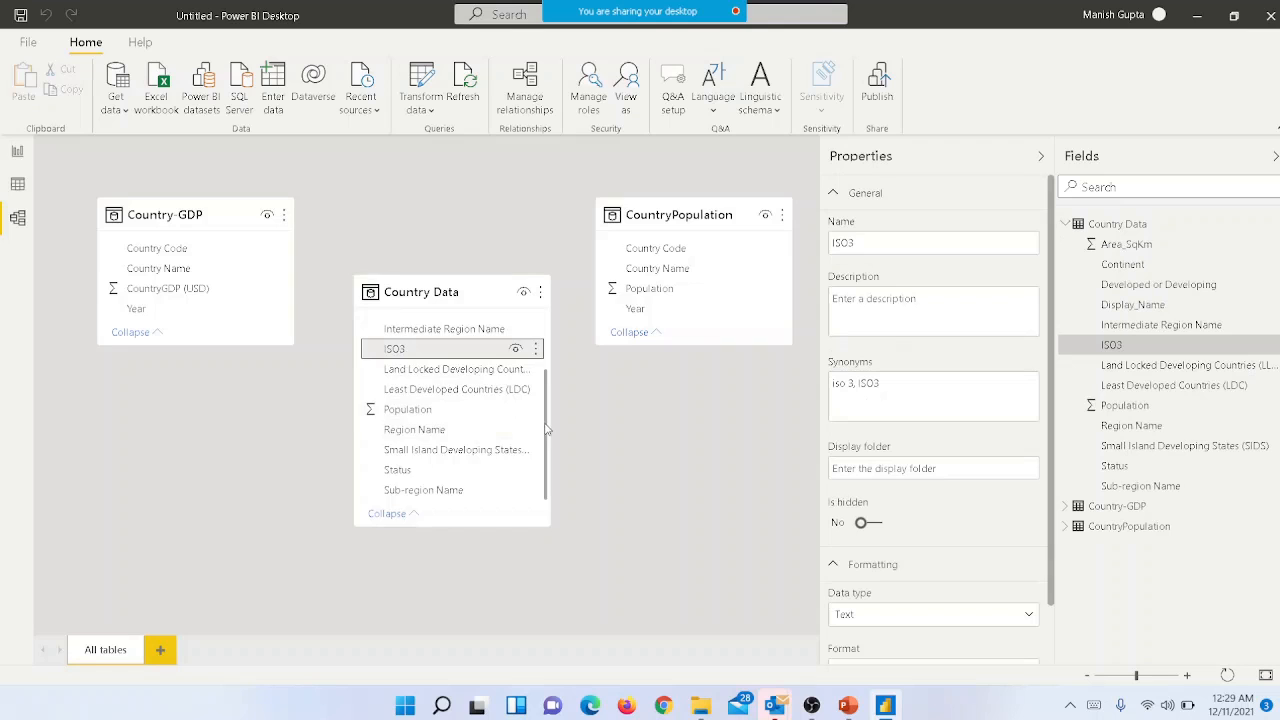
{"action": "scroll", "coordinate": [548, 420], "scroll_direction": "up", "scroll_amount": 1}
{"action": "scroll", "coordinate": [548, 420], "scroll_direction": "up", "scroll_amount": 2}
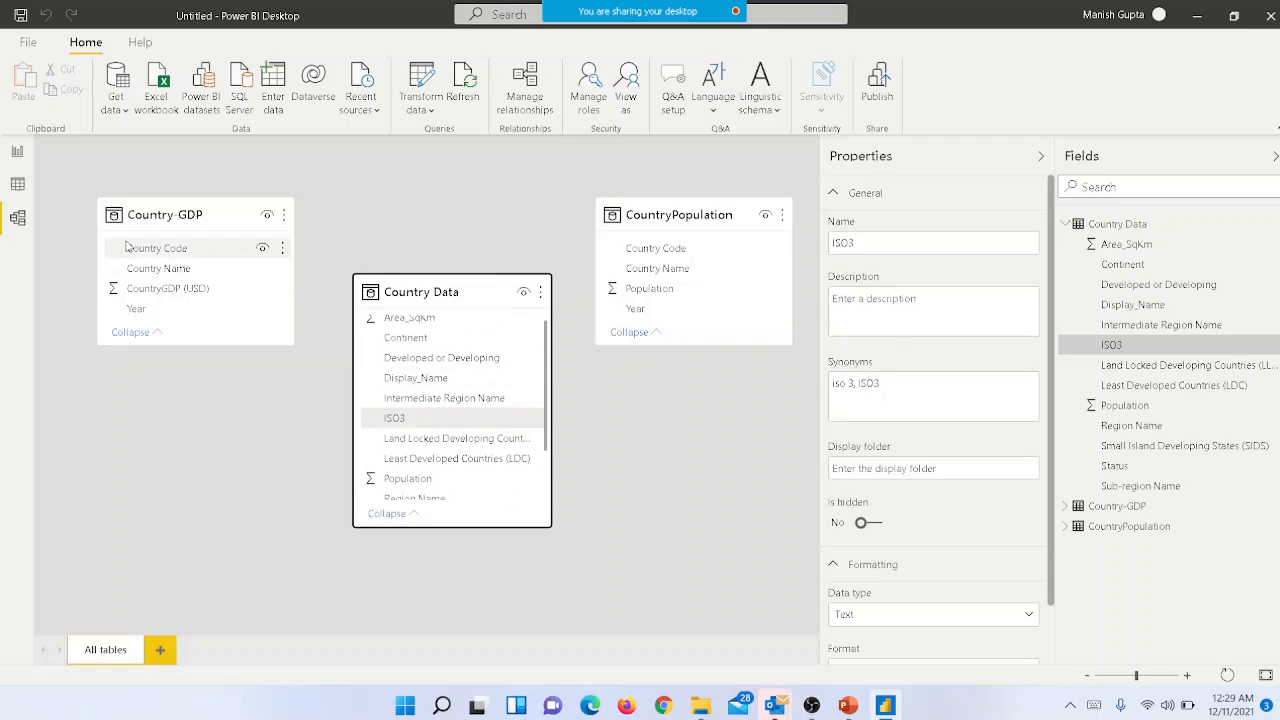
{"action": "left_click_drag", "start_coordinate": [143, 250], "coordinate": [386, 420]}
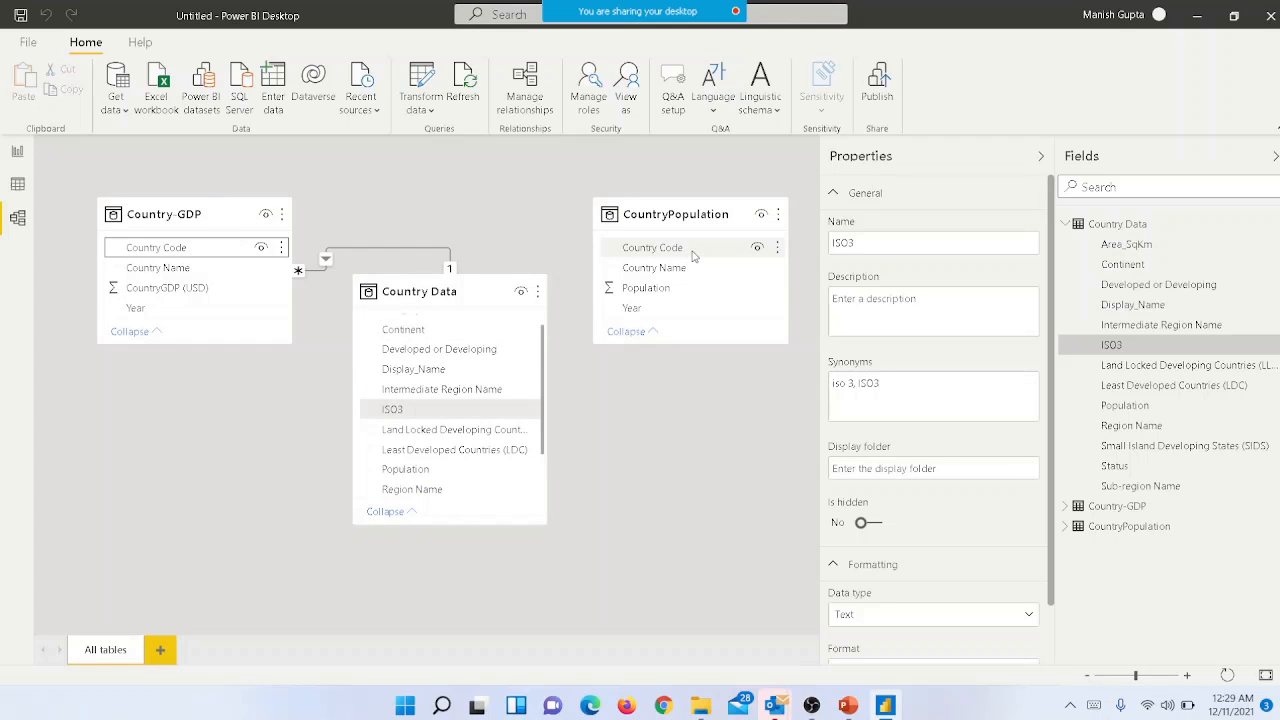
{"action": "left_click_drag", "start_coordinate": [693, 256], "coordinate": [450, 418]}
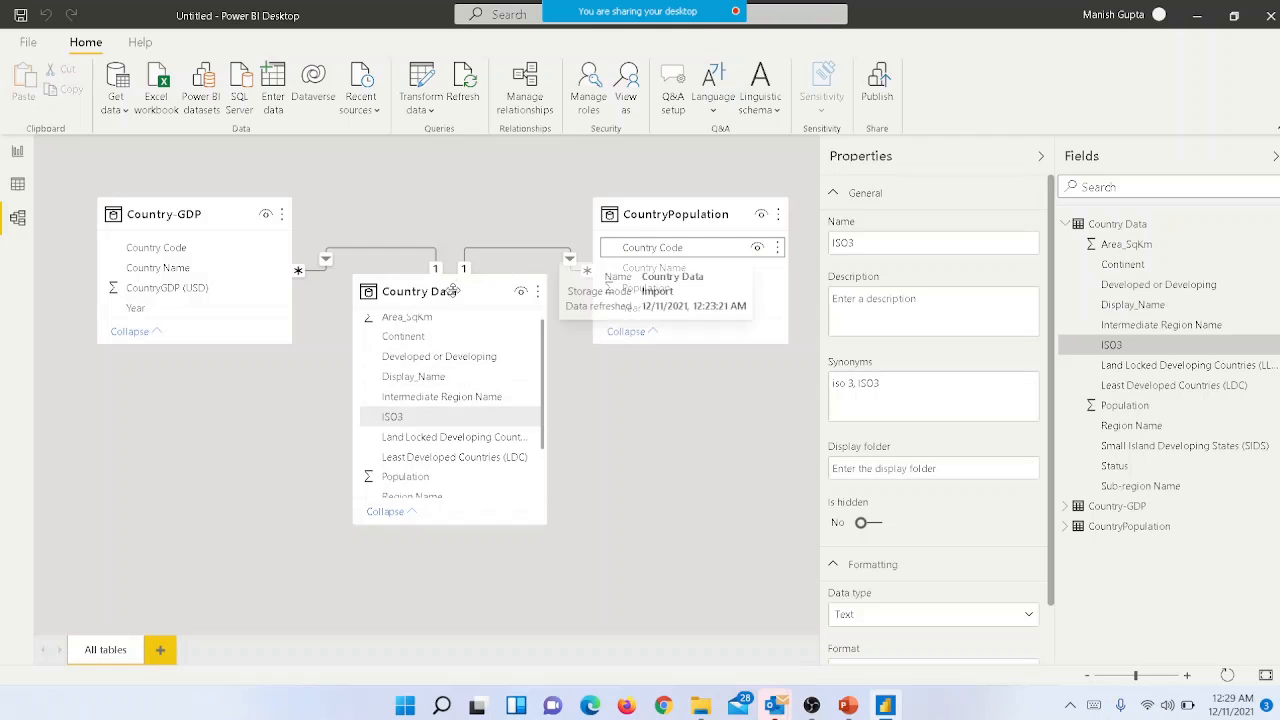
{"action": "left_click_drag", "start_coordinate": [453, 290], "coordinate": [452, 350]}
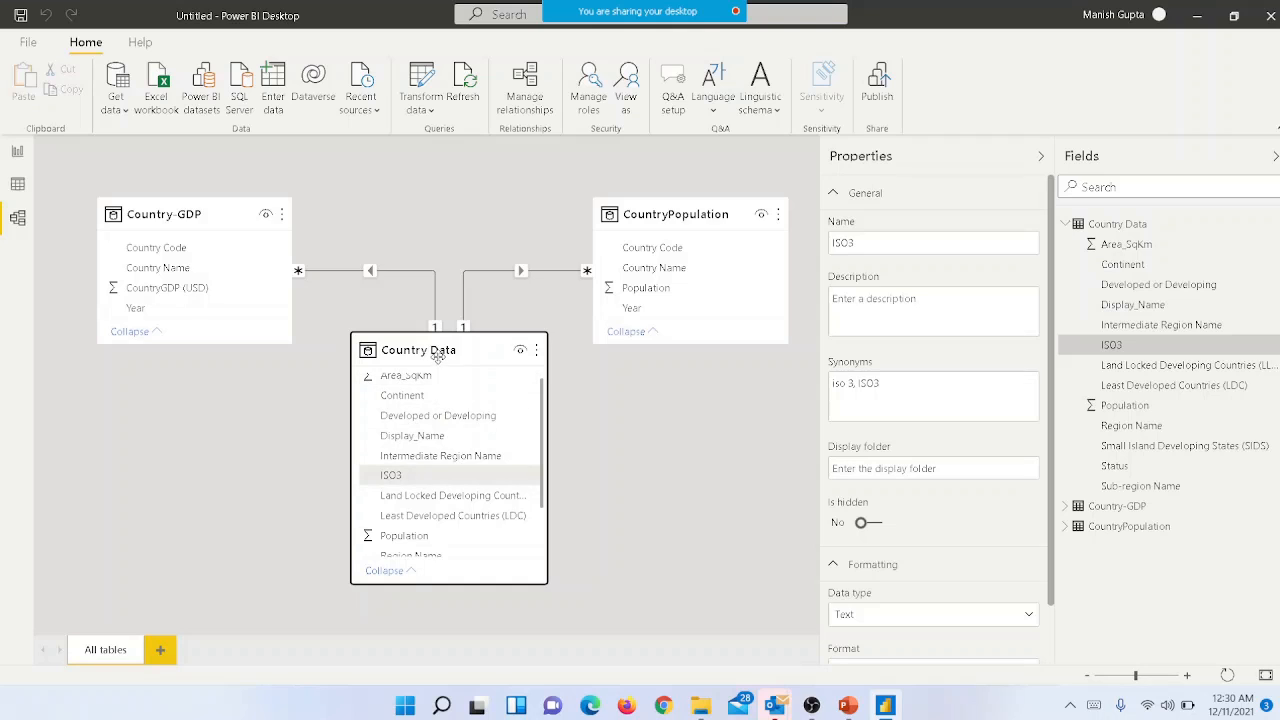
Create a many-to-many relationship between Country Code in CountryPopulation and Country Code in Country-GDP, with cross filter direction Both
{"action": "mouse_move", "coordinate": [438, 357]}
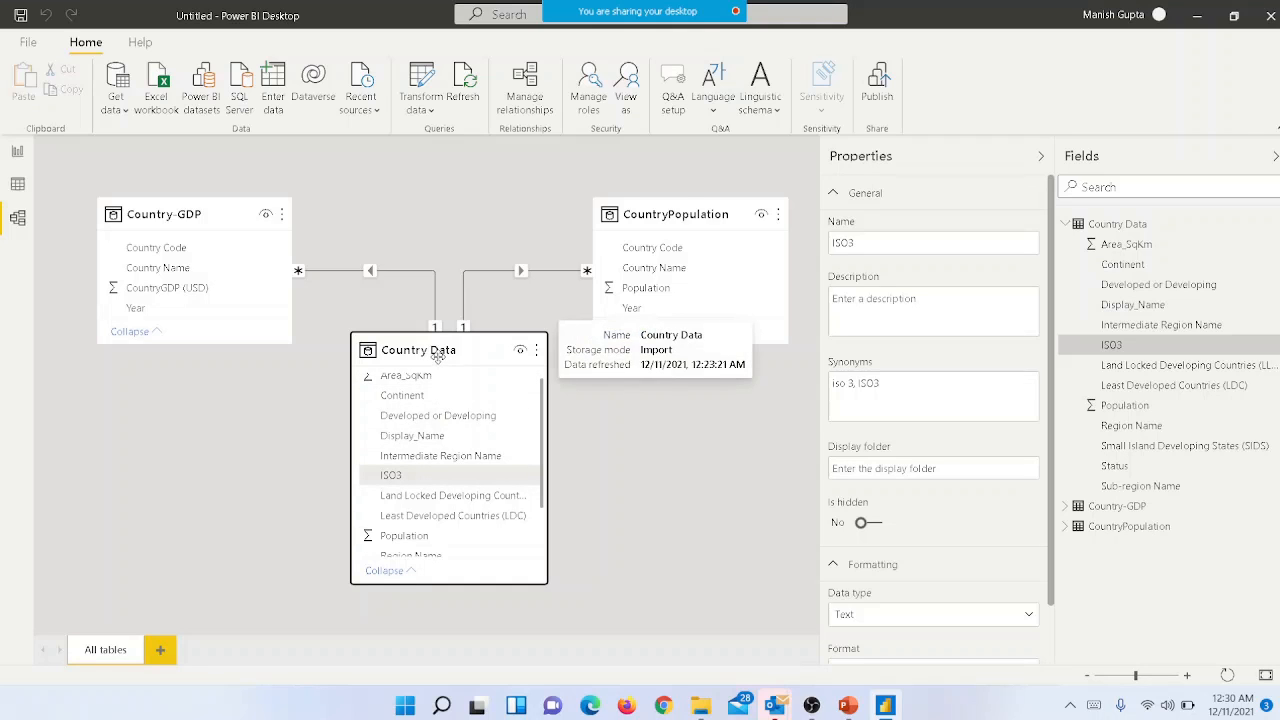
{"action": "mouse_move", "coordinate": [680, 210]}
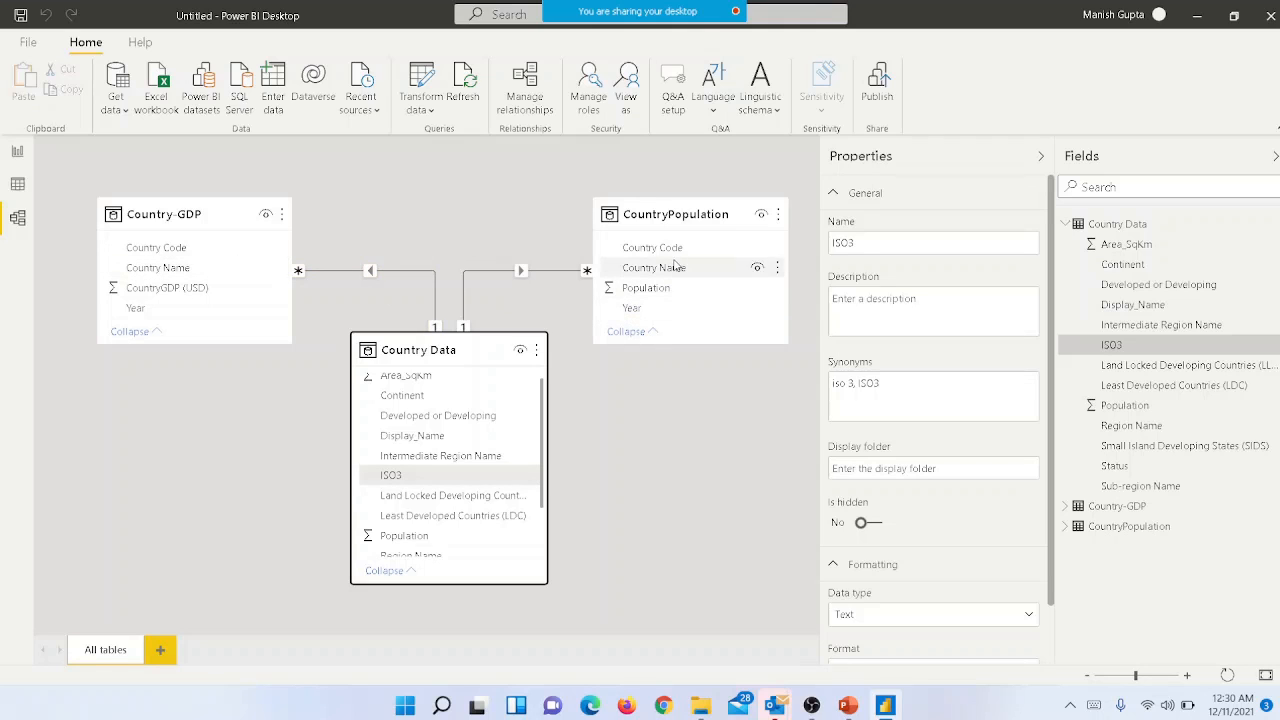
{"action": "left_click_drag", "start_coordinate": [674, 254], "coordinate": [212, 246]}
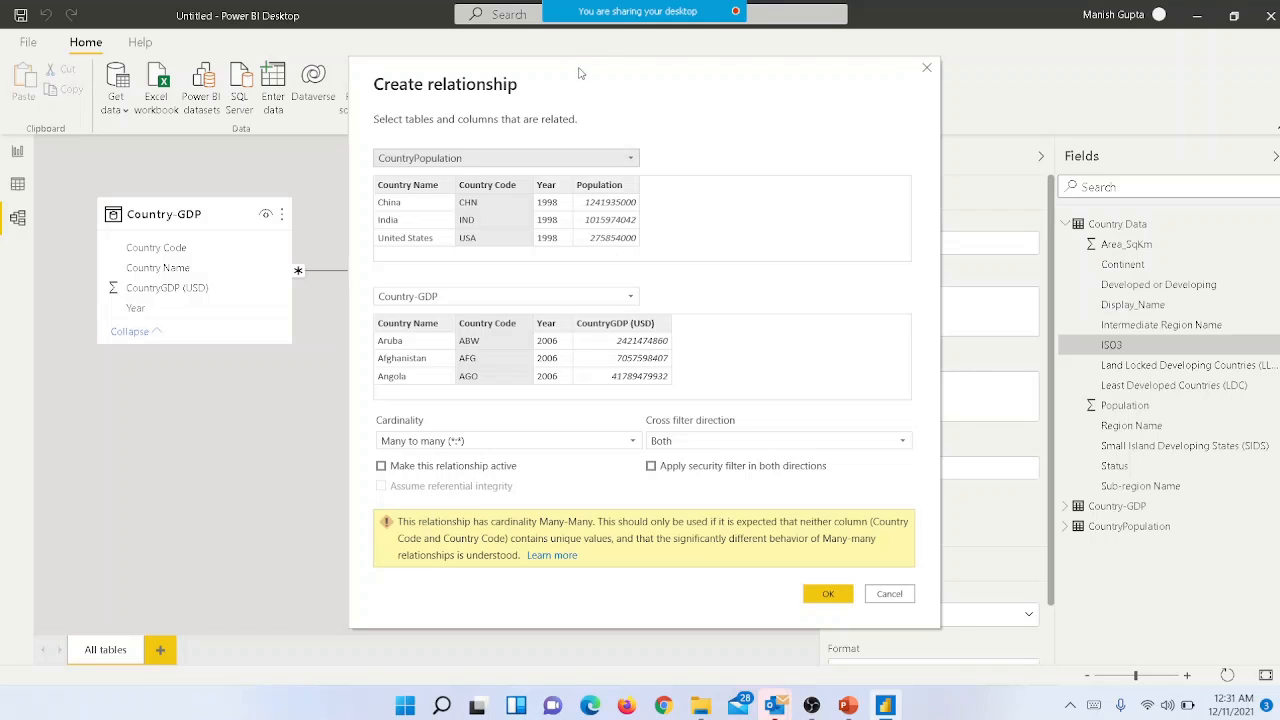
{"action": "left_click_drag", "start_coordinate": [579, 75], "coordinate": [848, 63]}
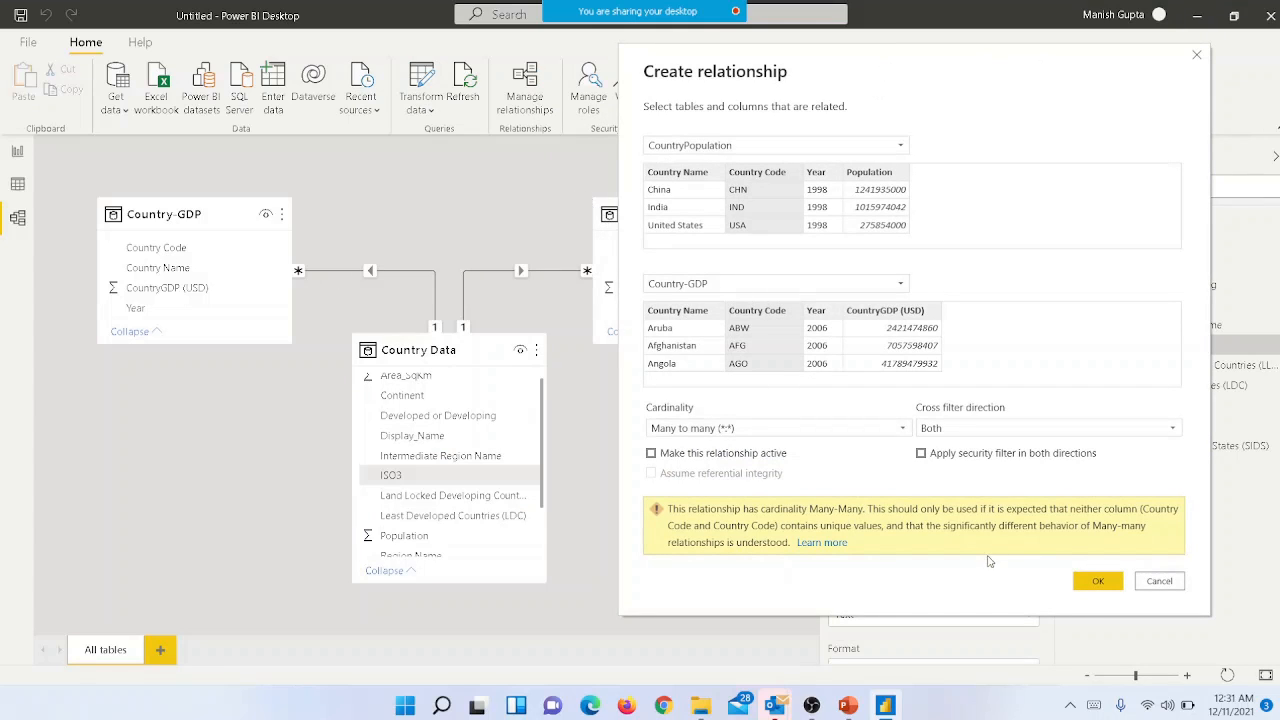
{"action": "left_click", "coordinate": [1103, 583]}
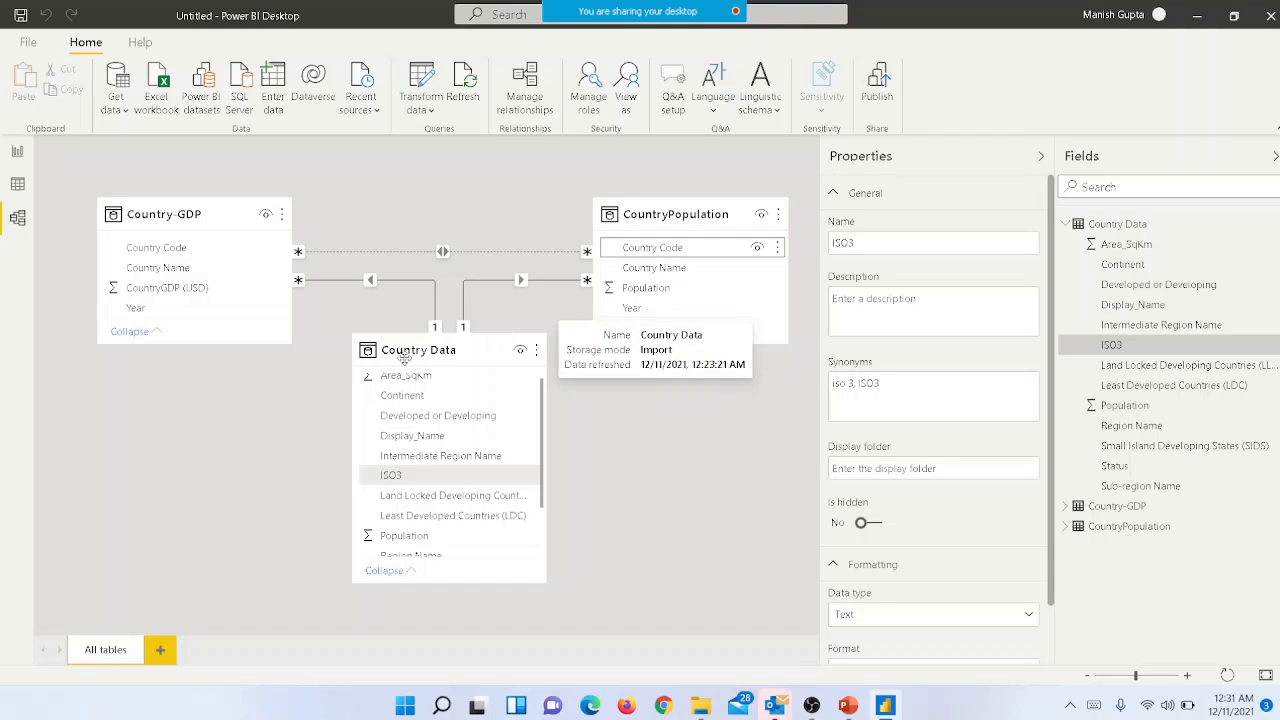
Delete the many-to-many relationship between Country-GDP and CountryPopulation
{"action": "right_click", "coordinate": [452, 257]}
{"action": "left_click", "coordinate": [467, 262]}
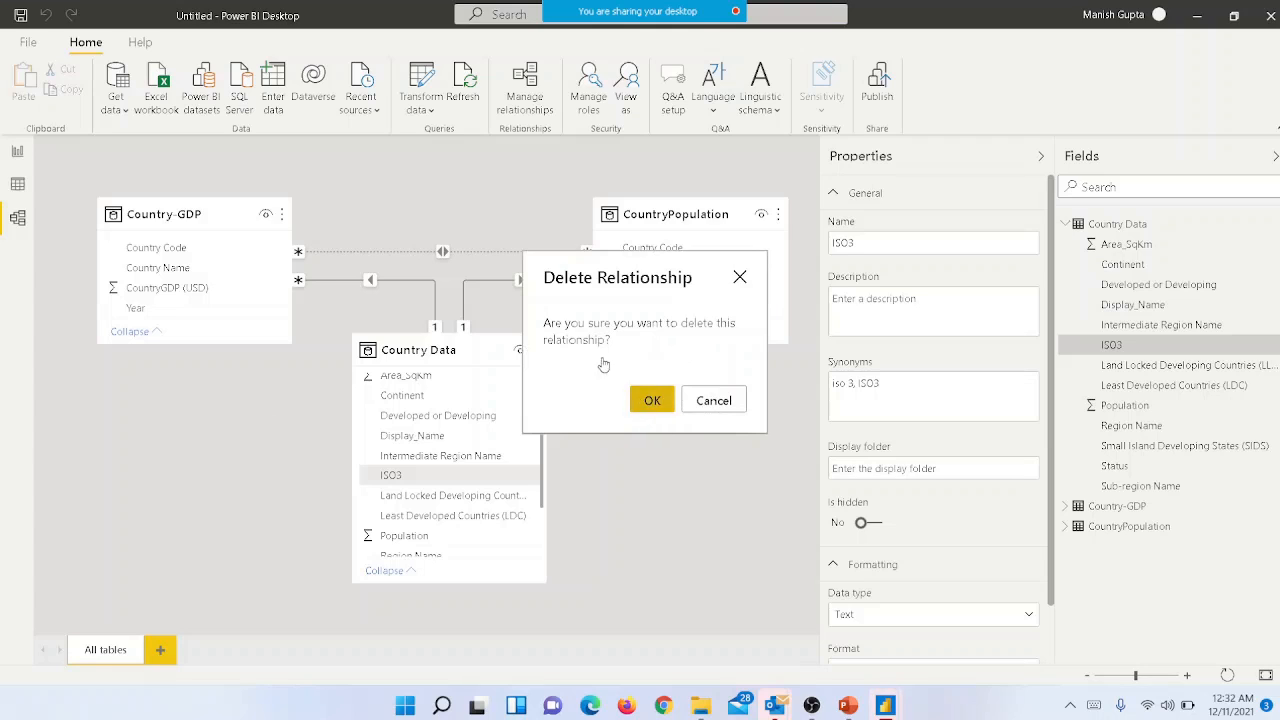
{"action": "left_click", "coordinate": [650, 401]}
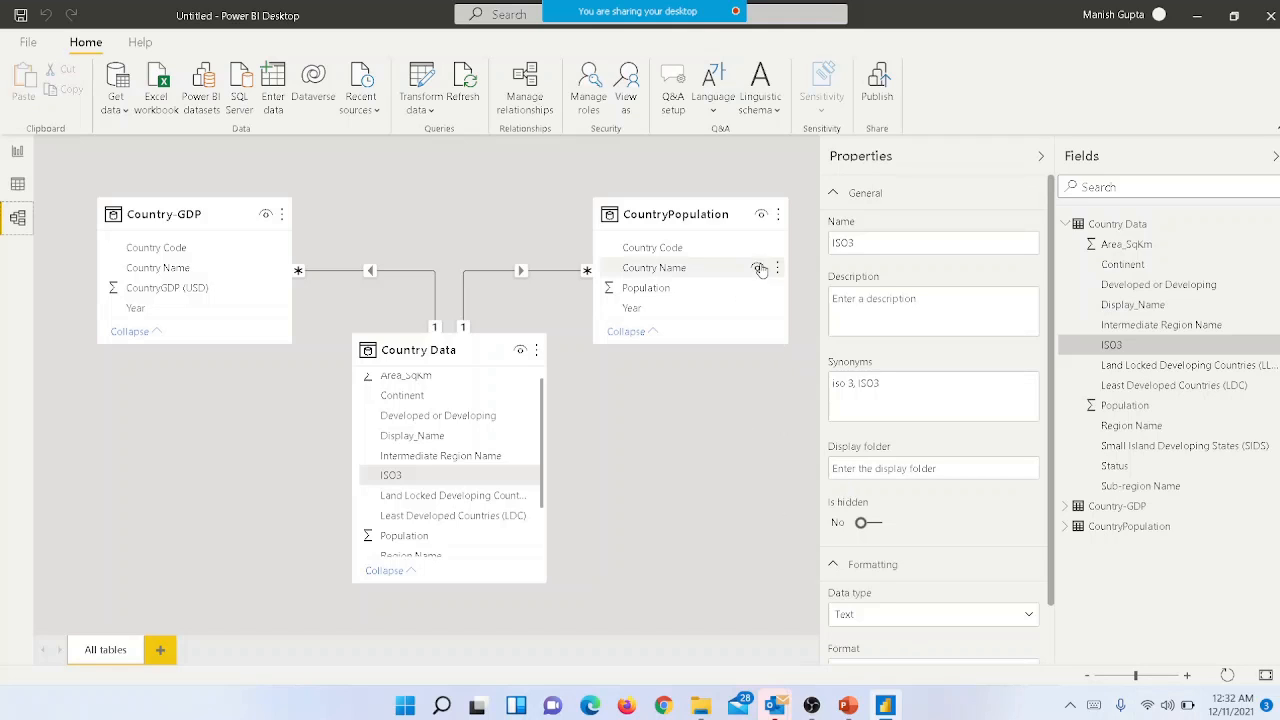
{"action": "mouse_move", "coordinate": [648, 6]}
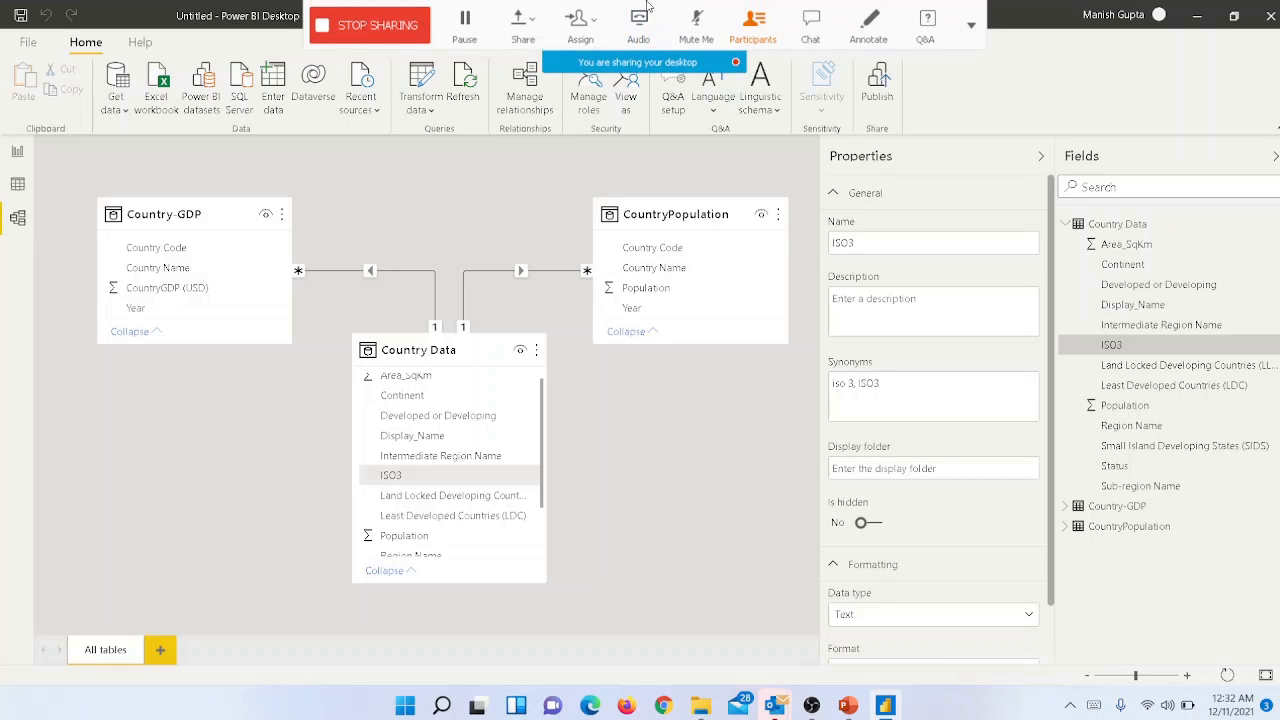